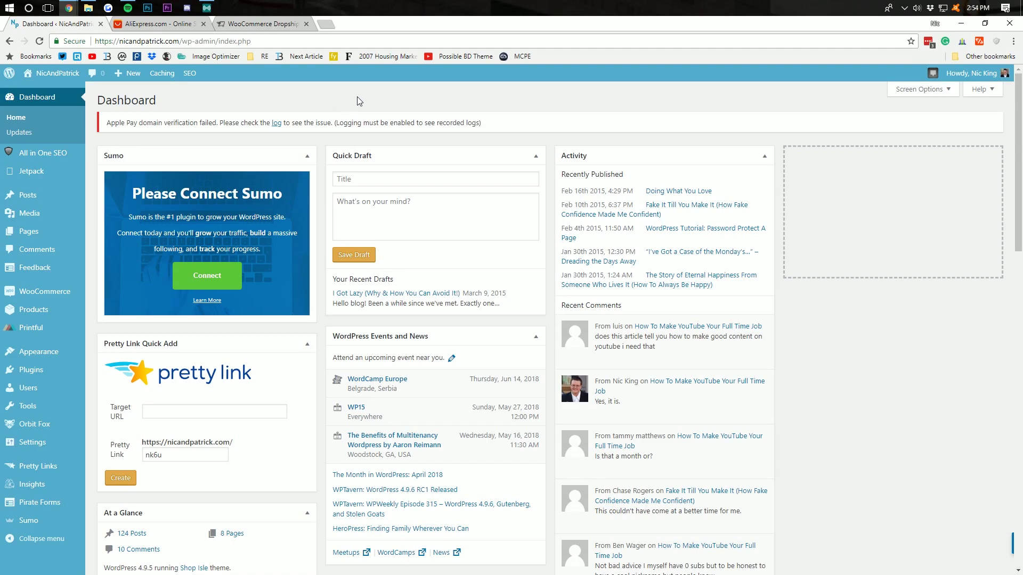
- Look over the AliExpress home page and the AliDropship plugin's benefits section, and return to the WordPress dashboard
click(160, 24)
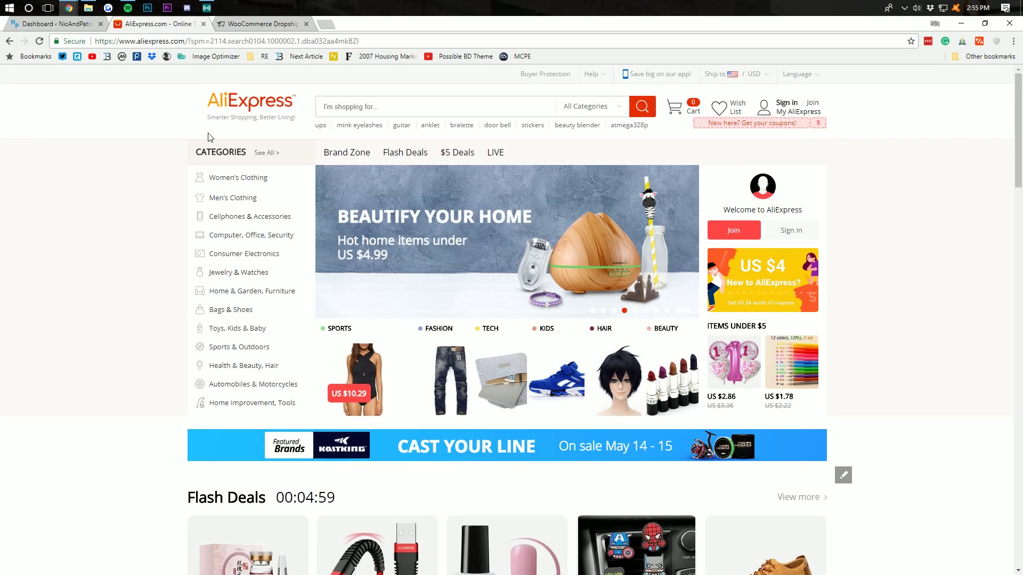
click(234, 24)
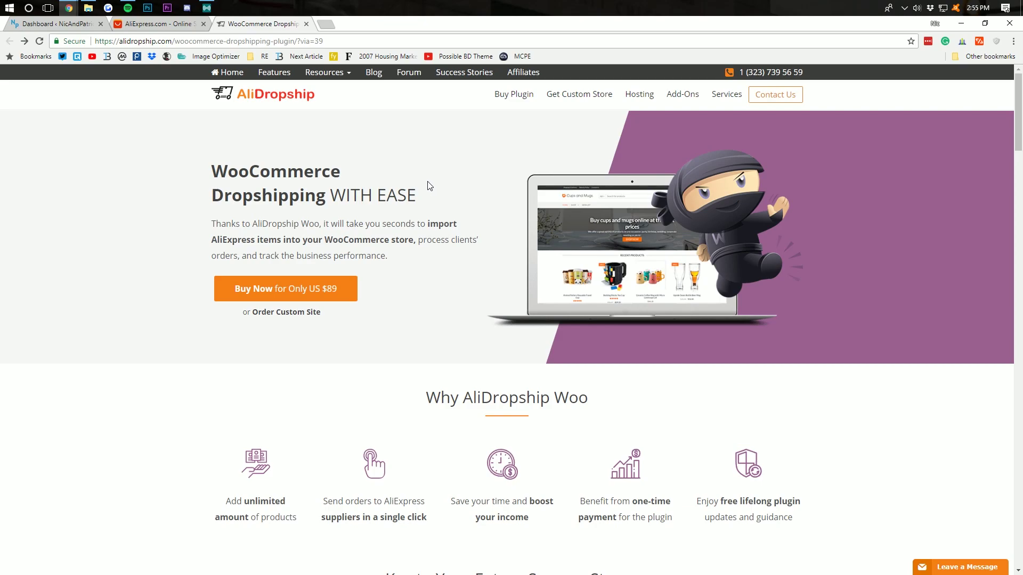
scroll(429, 185, down, 3)
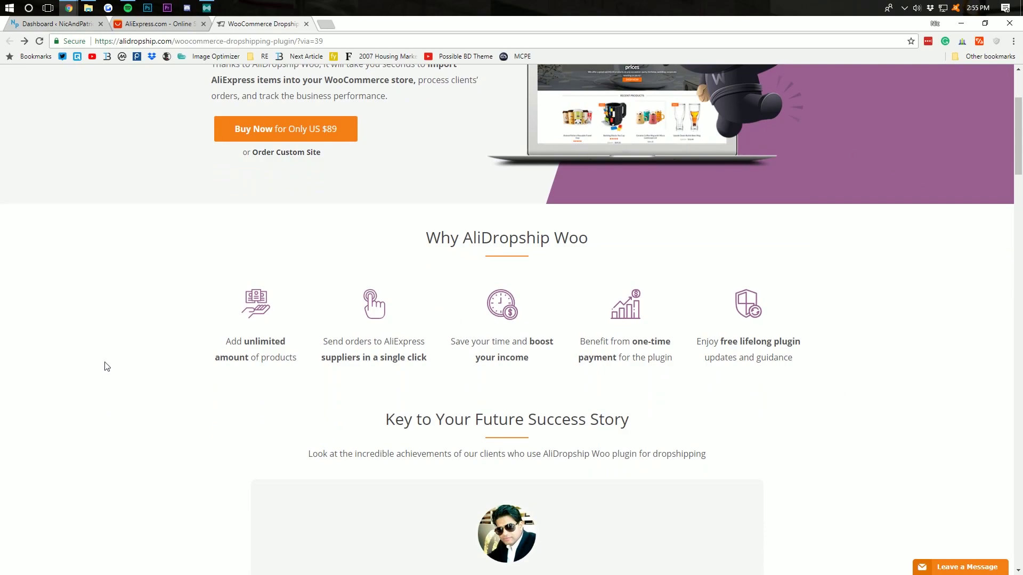
drag(429, 365, 344, 357)
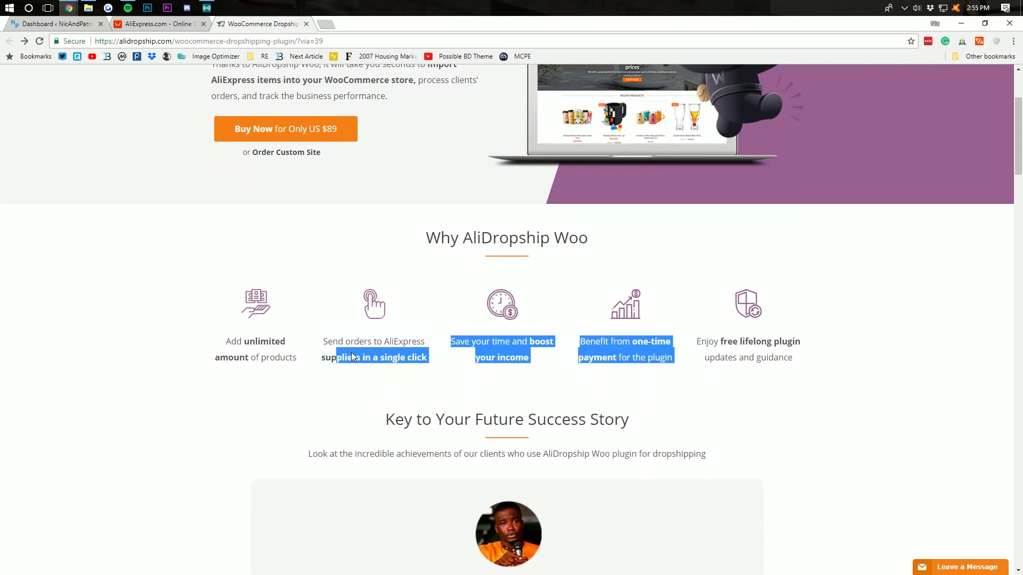
click(380, 359)
scroll(381, 359, up, 3)
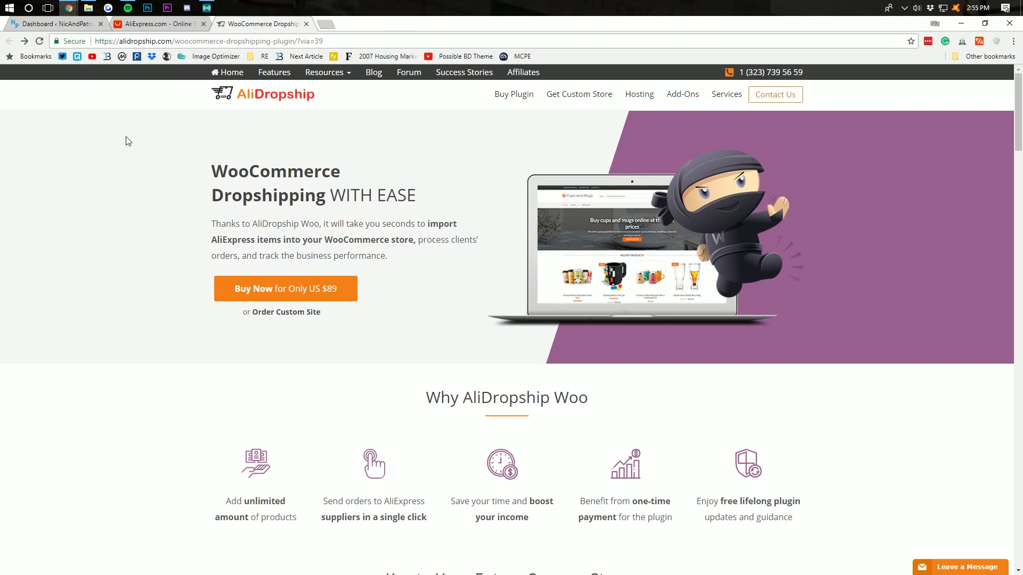
click(54, 24)
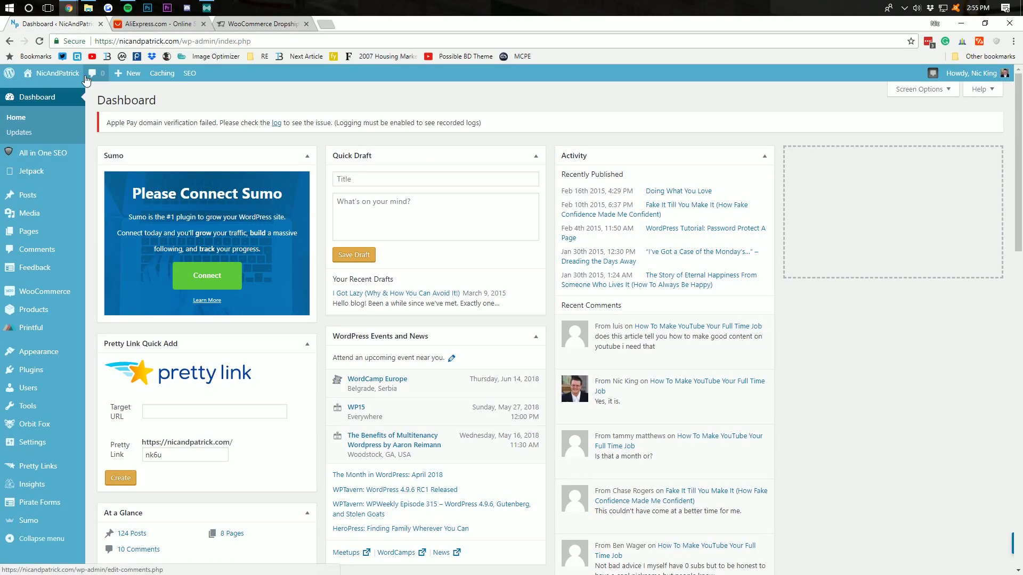
scroll(121, 109, down, 3)
scroll(120, 108, up, 3)
scroll(120, 108, up, 1)
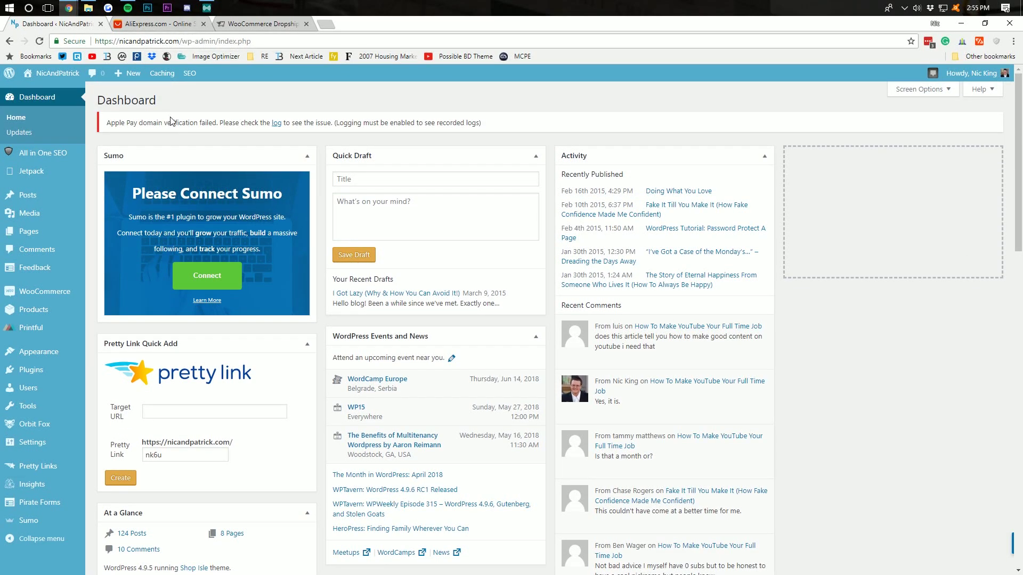
- Search AliExpress for "wooden iphone stand"
click(143, 29)
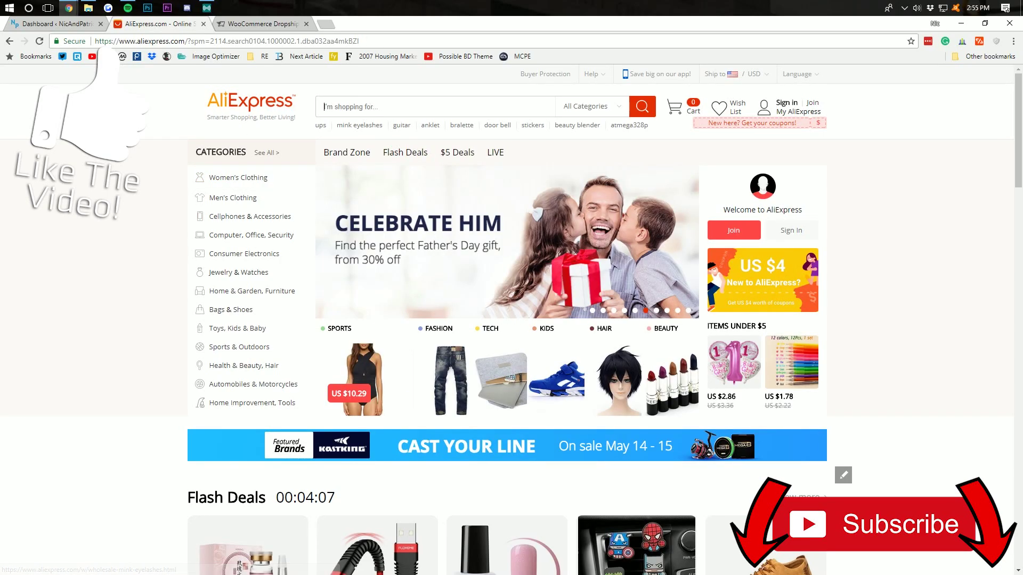
text(wood)
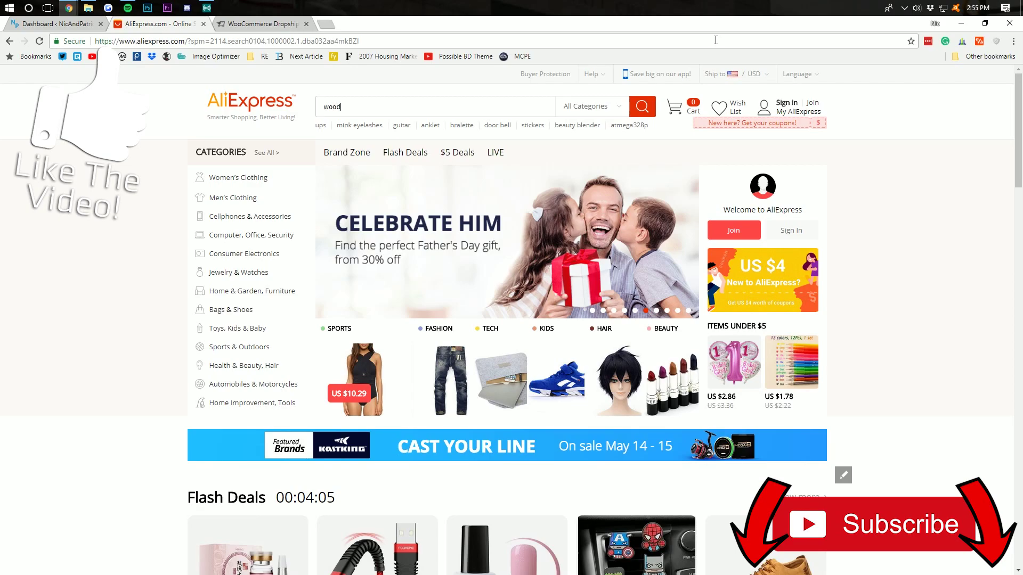
text(en iphone stand)
key(Return)
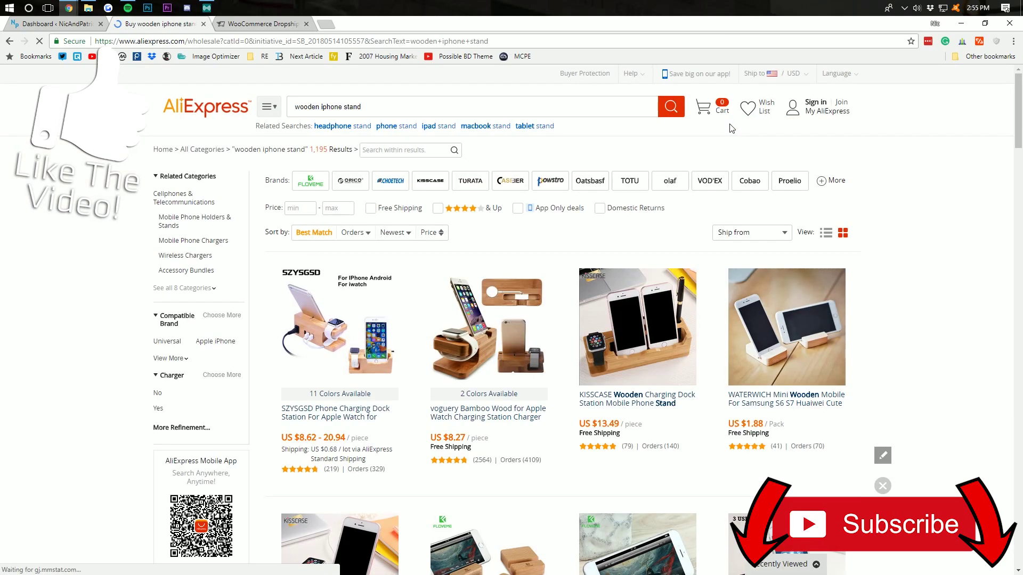
- Compare shipping and orders of the VBESTLIFE and okdeals phone stands, open the VBESTLIFE bamboo holder's listing, and close the search results
scroll(639, 229, down, 10)
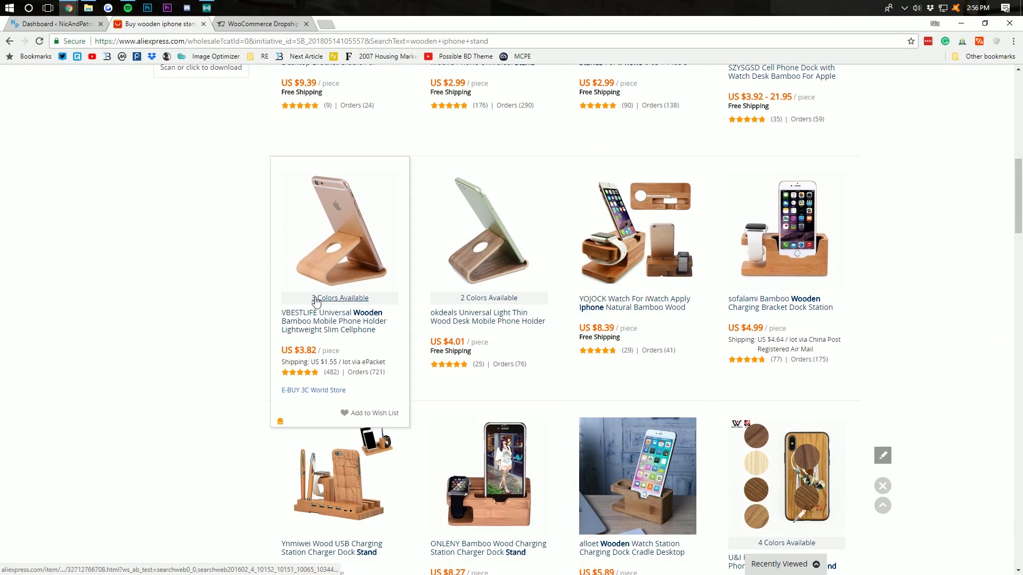
drag(435, 360, 467, 355)
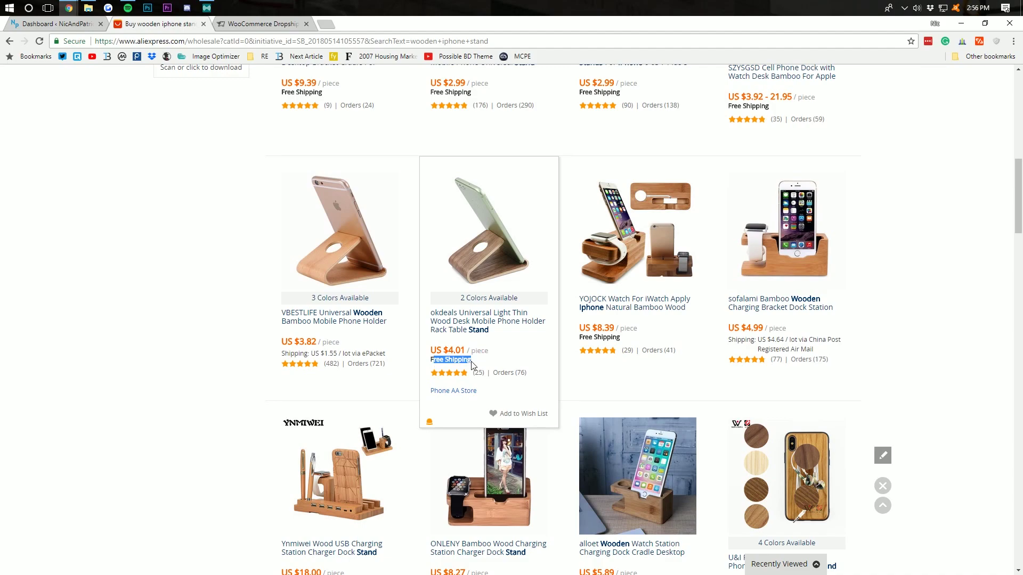
drag(388, 362, 325, 363)
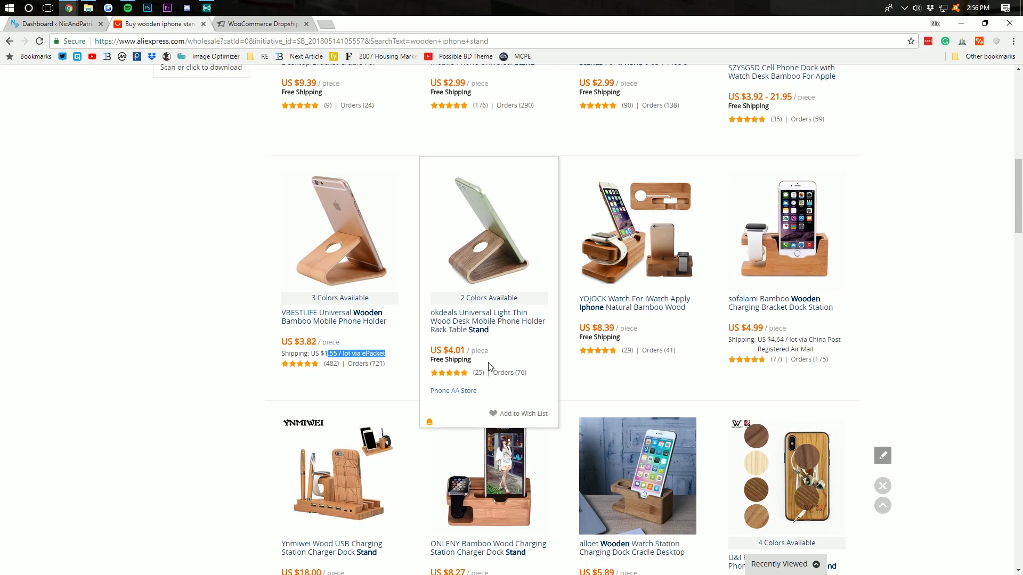
drag(471, 359, 437, 361)
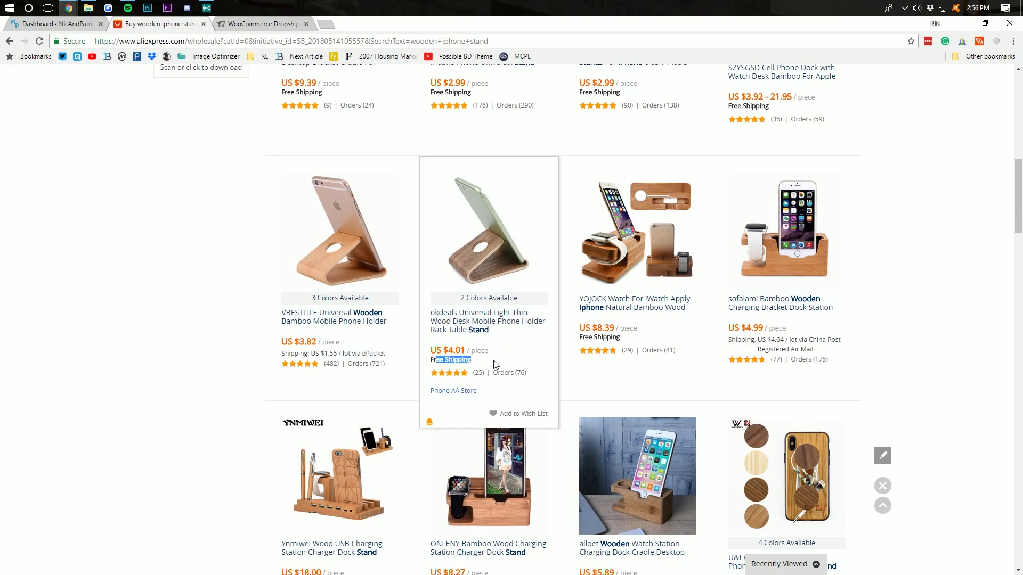
drag(324, 372, 357, 372)
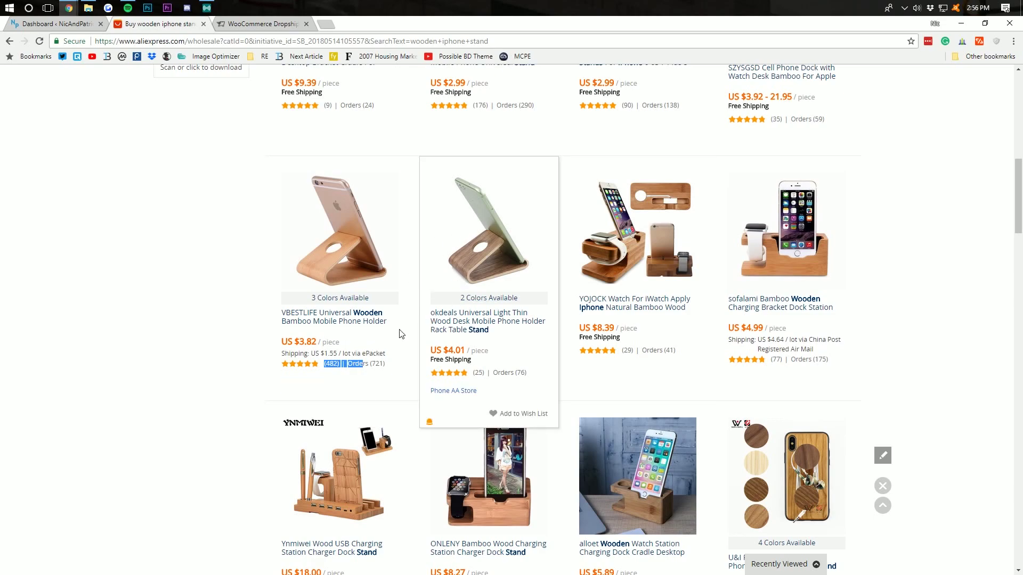
click(326, 318)
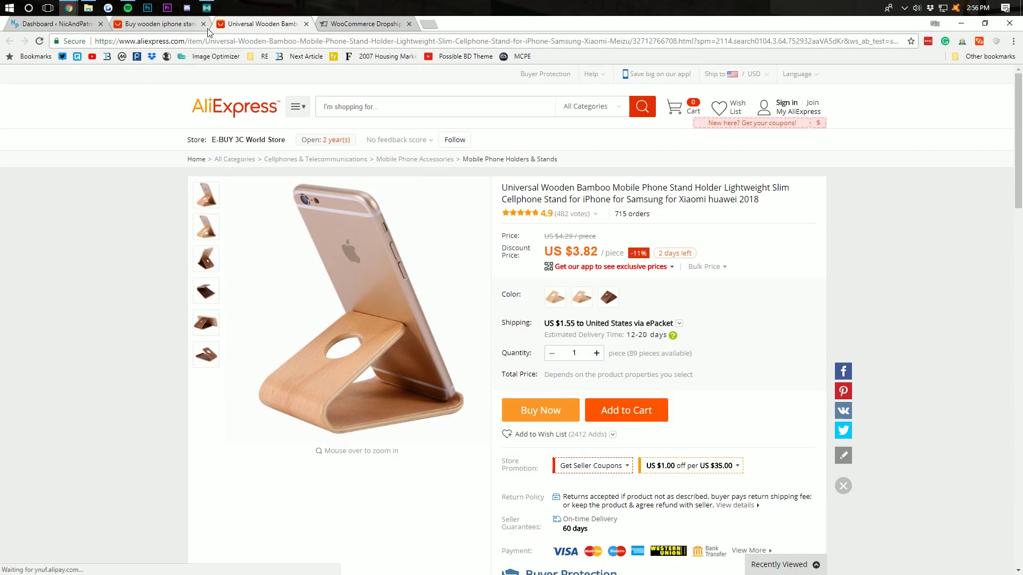
click(205, 25)
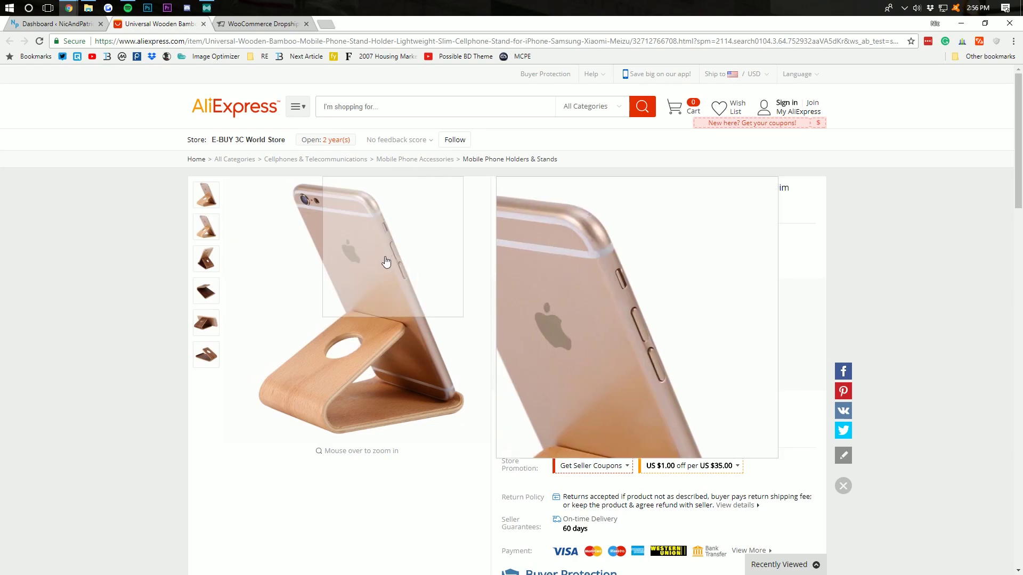
- Switch to the WordPress dashboard and start adding a new WooCommerce product
click(42, 24)
mouse_move(49, 309)
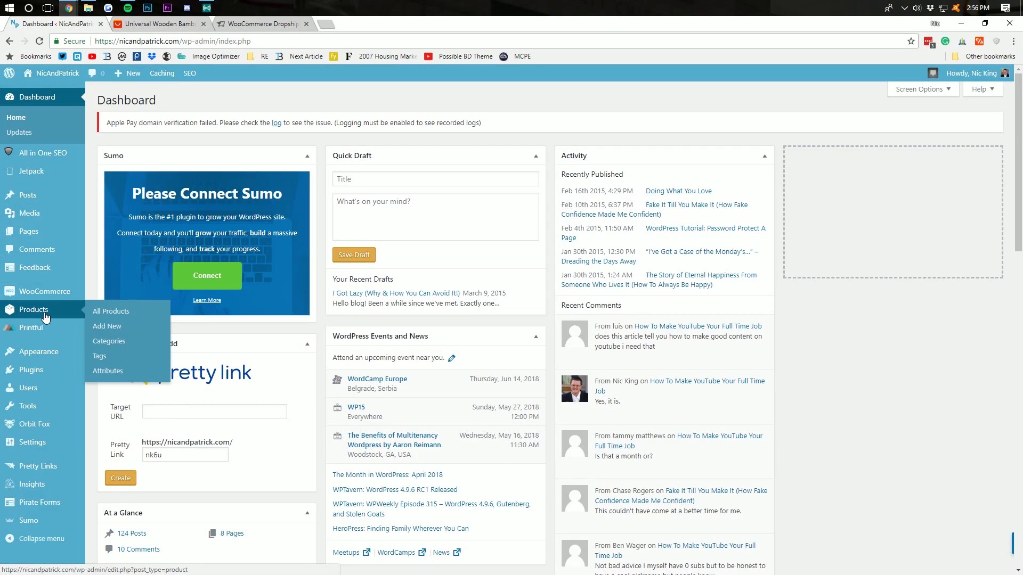
click(115, 325)
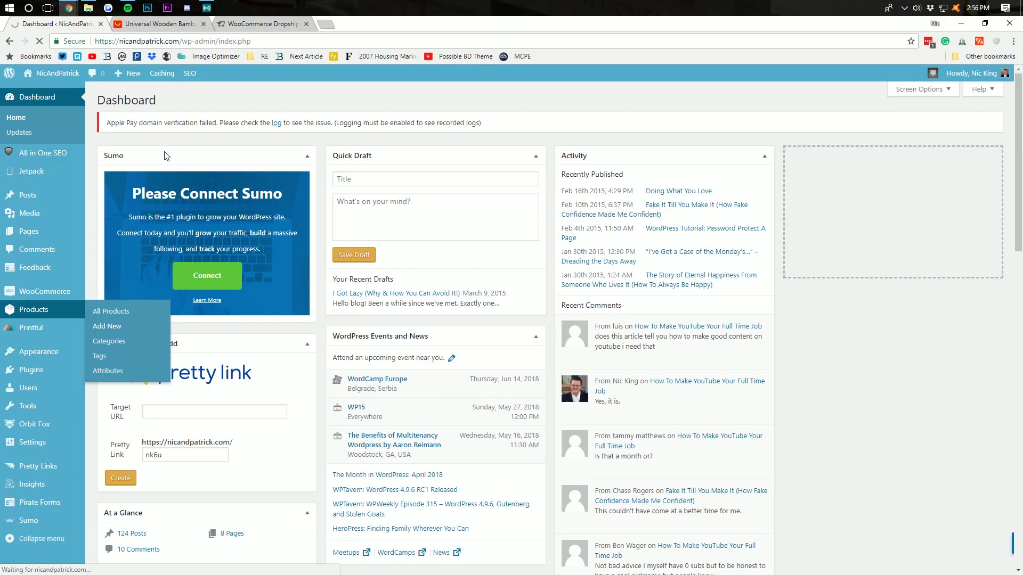
- Examine the phone stand's price, shipping cost and photos on the AliExpress listing, selecting its first color option
click(175, 25)
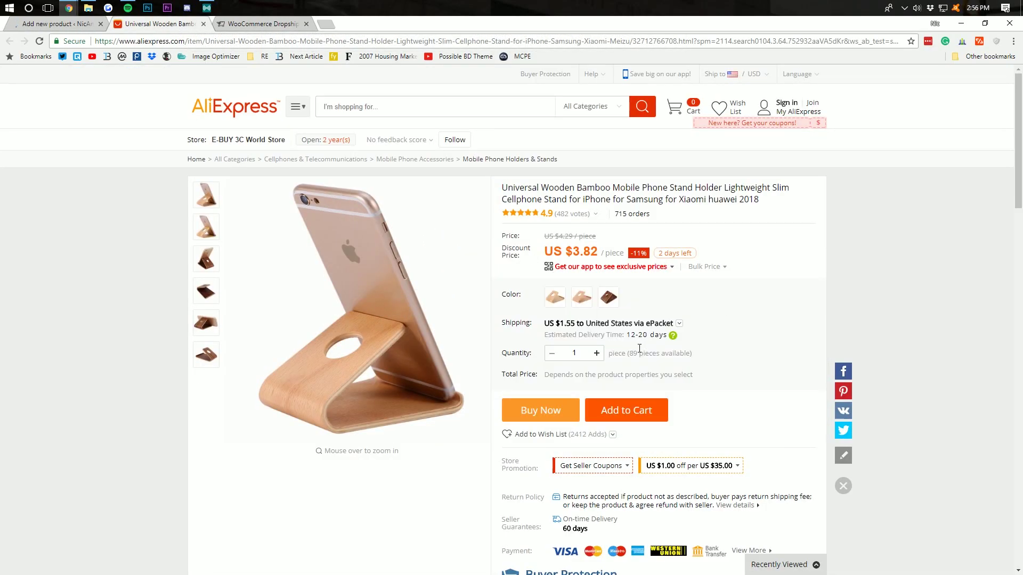
drag(555, 323, 580, 323)
click(579, 324)
drag(575, 247, 592, 241)
click(590, 247)
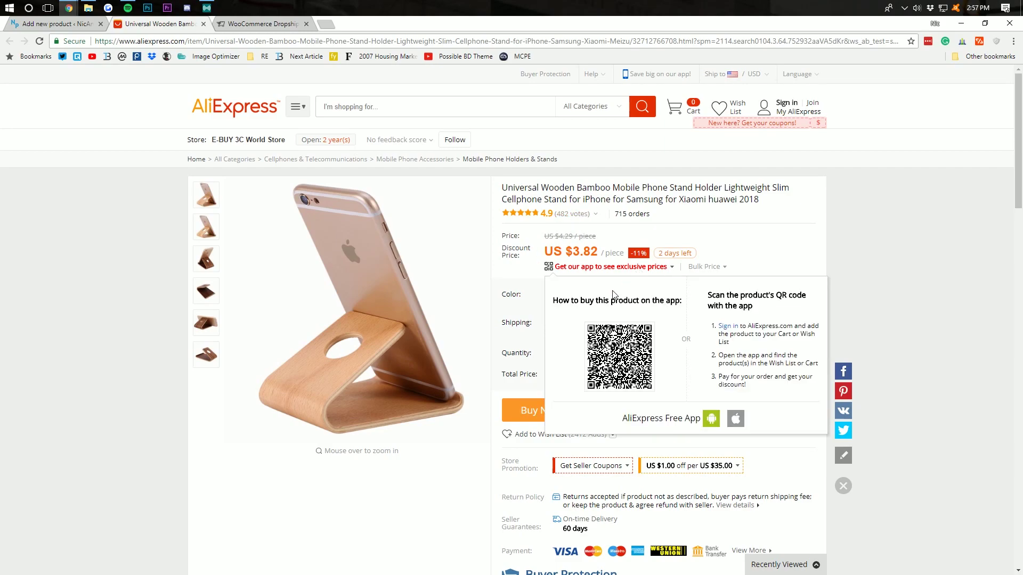
click(554, 297)
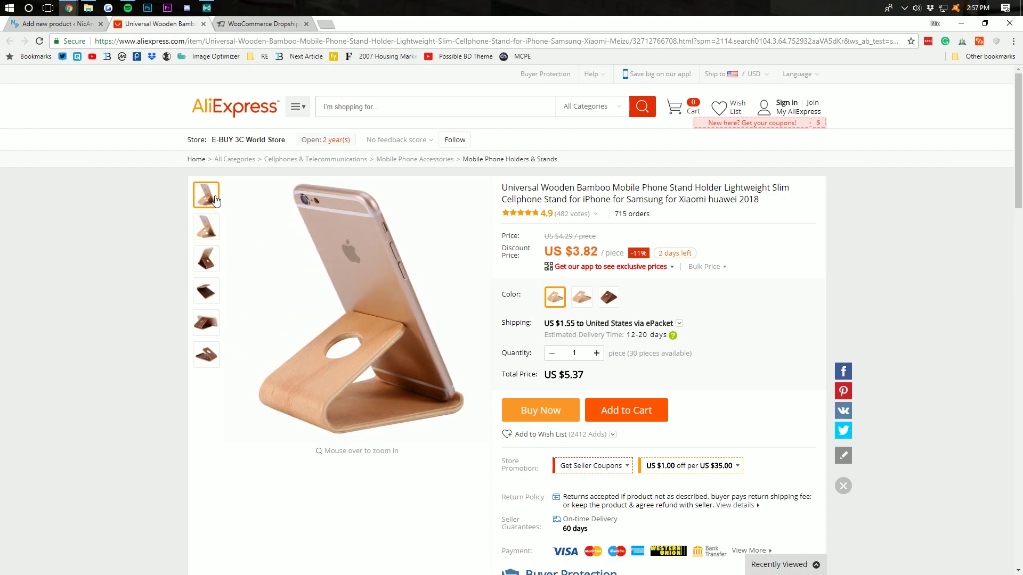
scroll(395, 234, down, 3)
scroll(394, 234, up, 3)
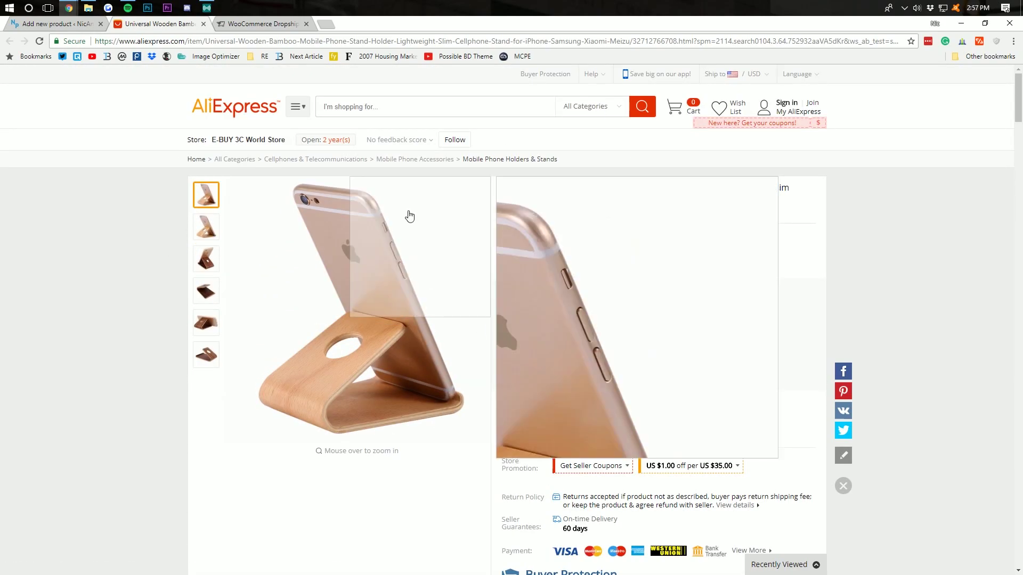
- Title the new WordPress product "Wooden iPhone Stand"
click(68, 26)
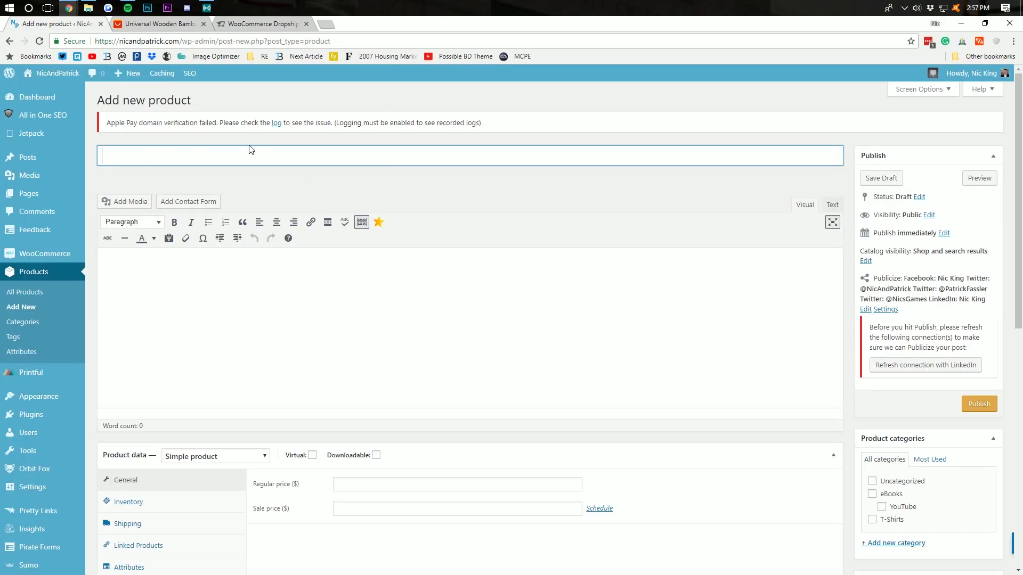
text(Wooden iPhone Stand)
key(Tab)
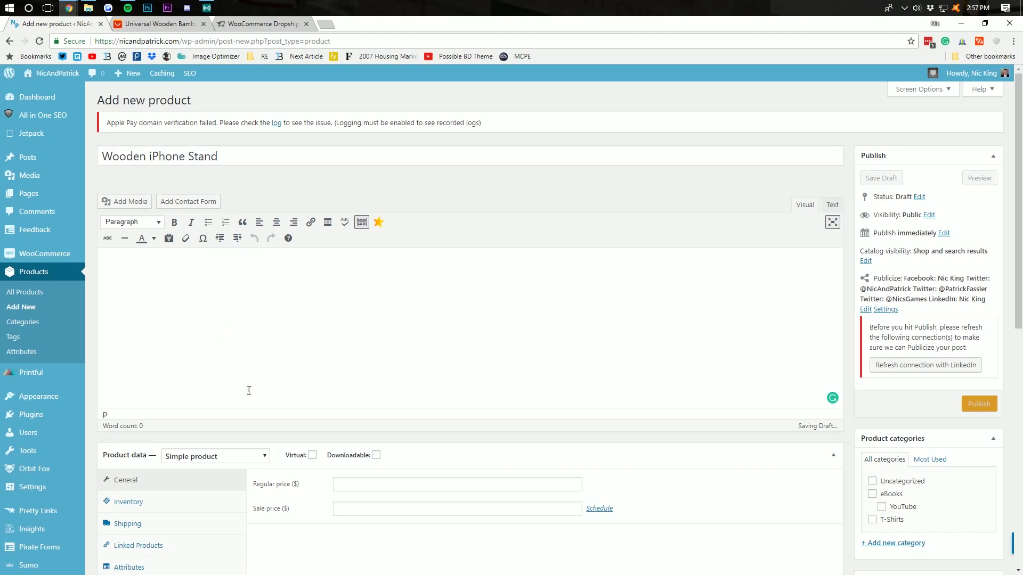
- Examine the materials, item size and package weight in the AliExpress listing's item specifics
click(134, 25)
scroll(431, 319, down, 5)
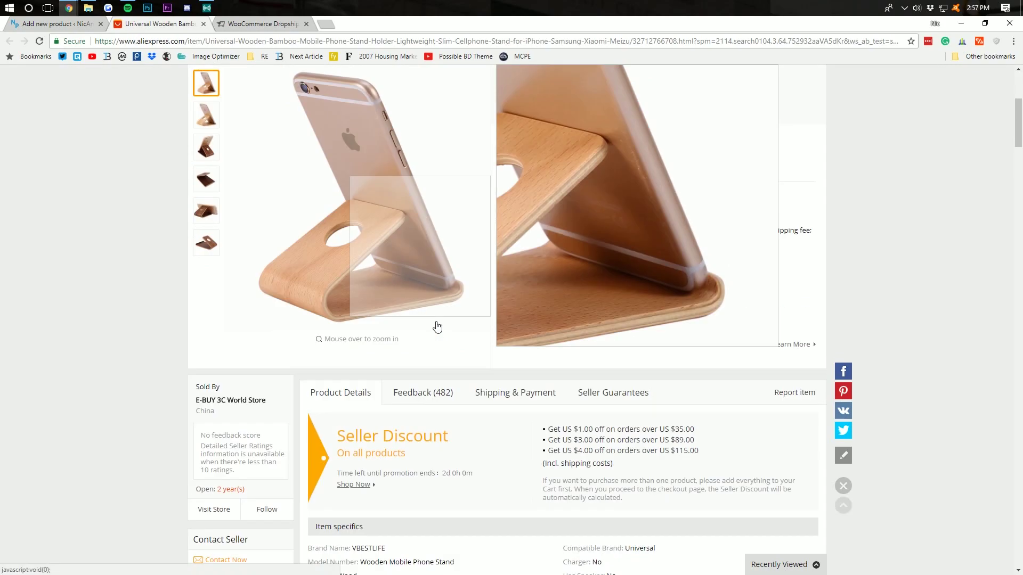
scroll(433, 424, down, 2)
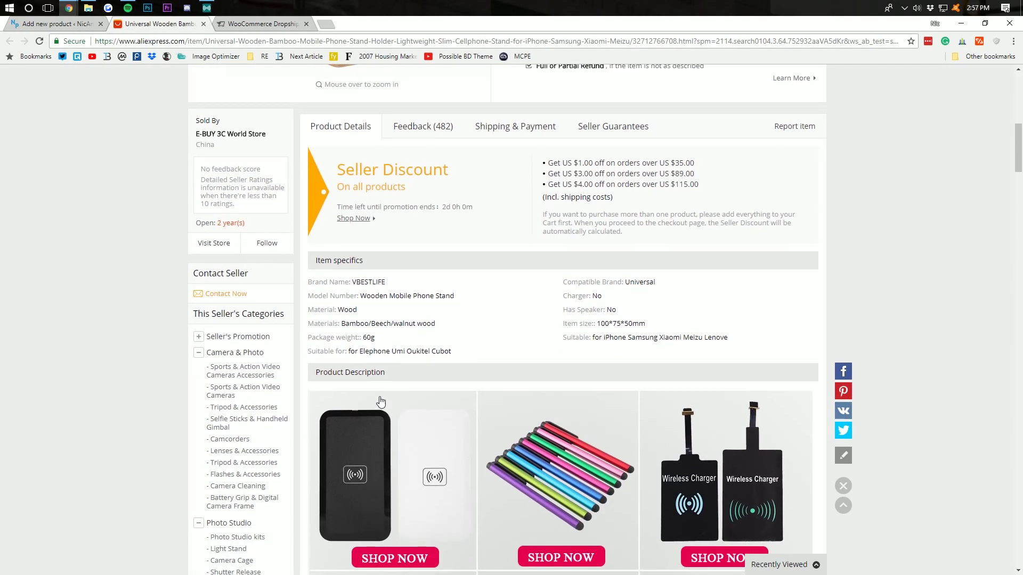
drag(308, 324, 368, 326)
click(366, 329)
drag(567, 324, 309, 324)
click(659, 337)
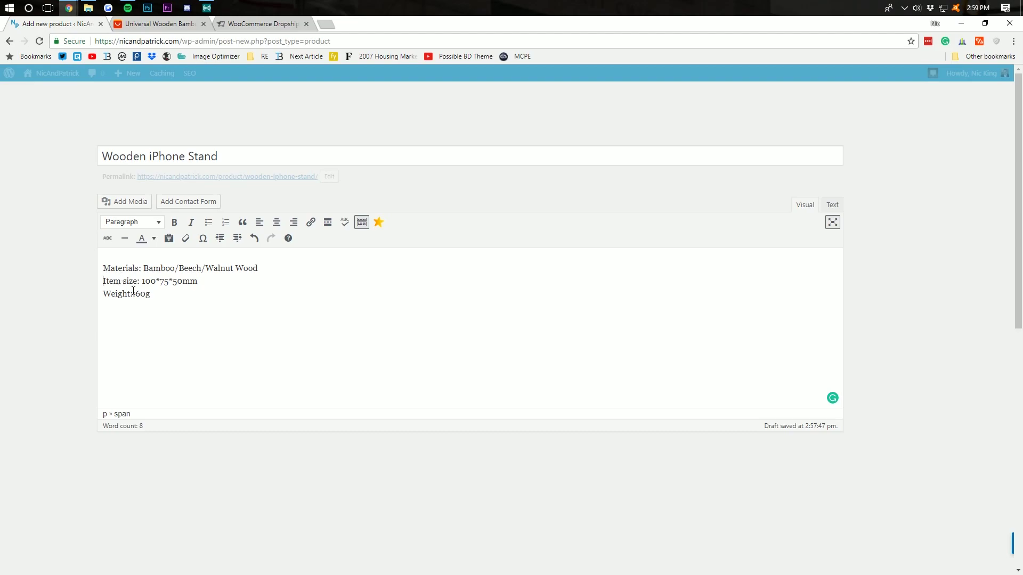
- Check the specifications against the AliExpress listing and add an introductory paragraph above them in the WordPress product description
click(158, 24)
click(501, 313)
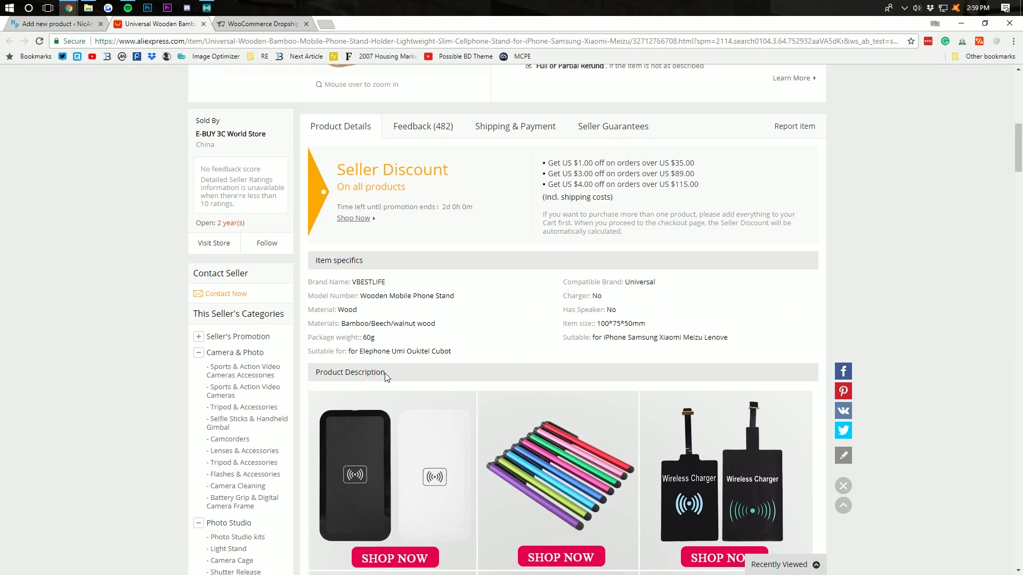
click(54, 23)
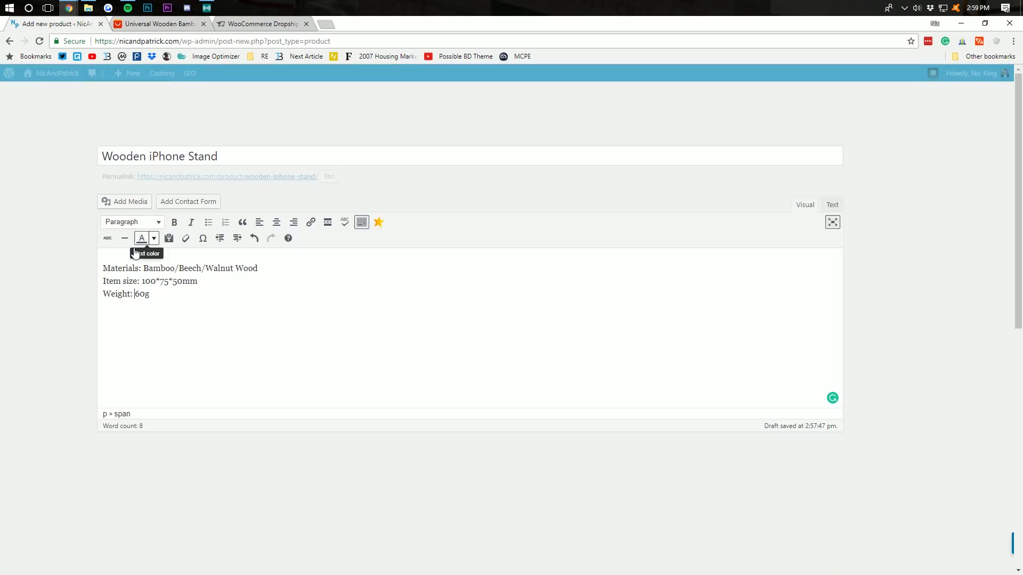
key(Return)
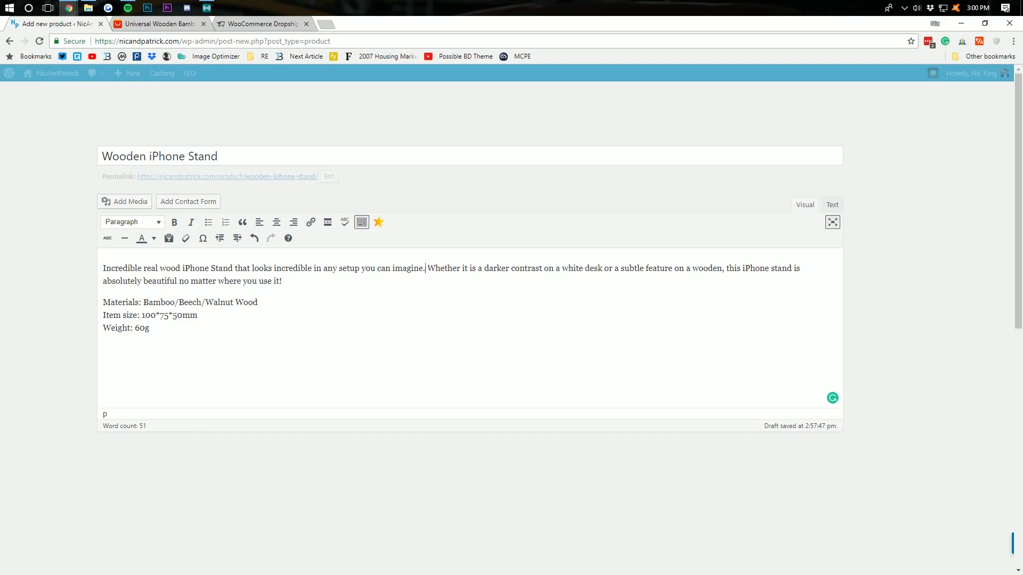
- In the introductory paragraph, replace "on a wooden" after "subtle feature" with "in an all wooden setup"
drag(424, 268, 282, 280)
click(635, 277)
text(d)
key(BackSpace)
key(BackSpace)
key(BackSpace)
key(BackSpace)
key(BackSpace)
key(BackSpace)
key(BackSpace)
key(BackSpace)
key(BackSpace)
key(BackSpace)
key(BackSpace)
key(BackSpace)
key(BackSpace)
text(in an all wooden s)
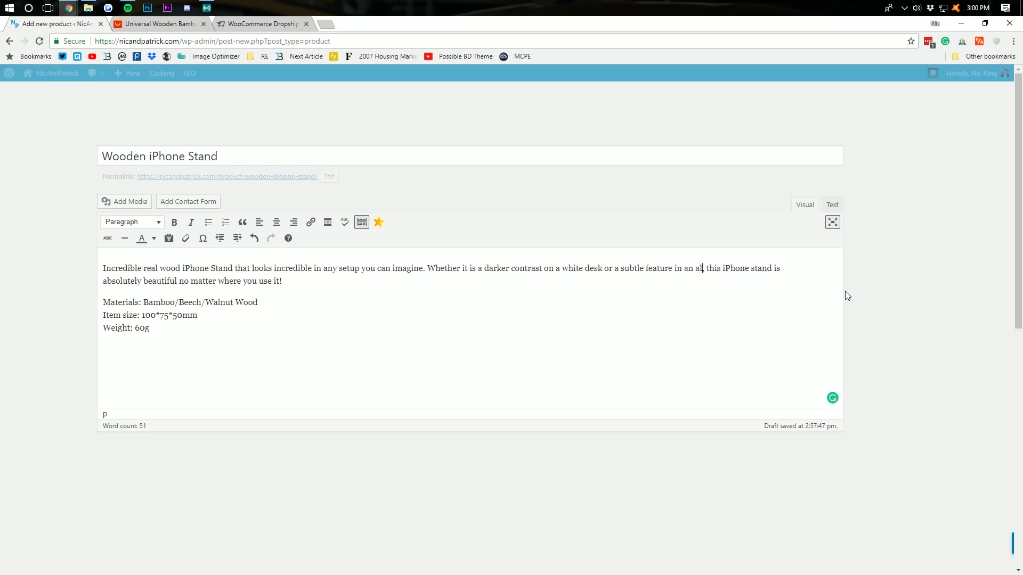
text(etup)
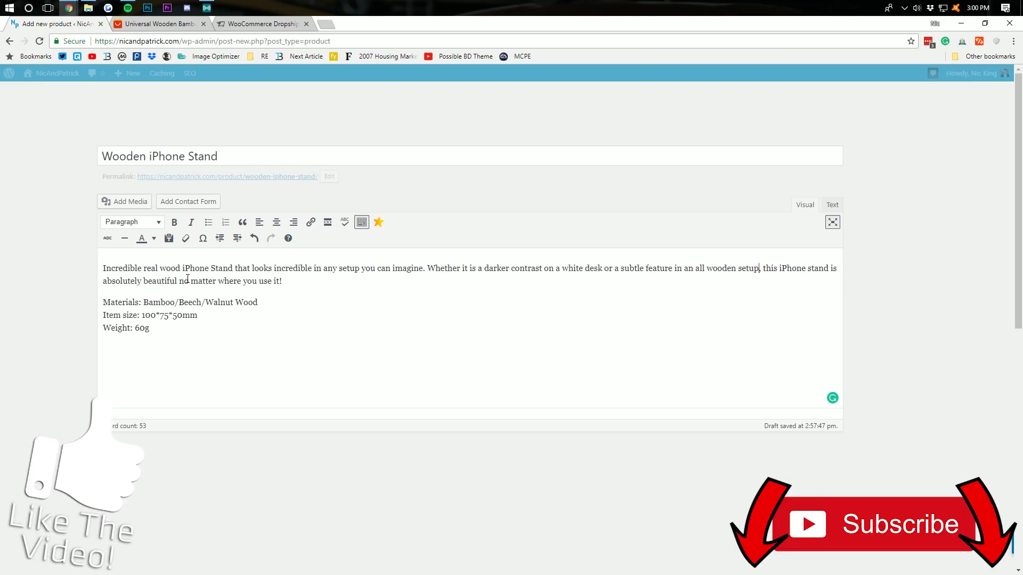
- Review the introductory paragraph and the specification lines of the product description
drag(281, 280, 102, 266)
click(278, 302)
scroll(197, 353, down, 4)
scroll(209, 346, up, 4)
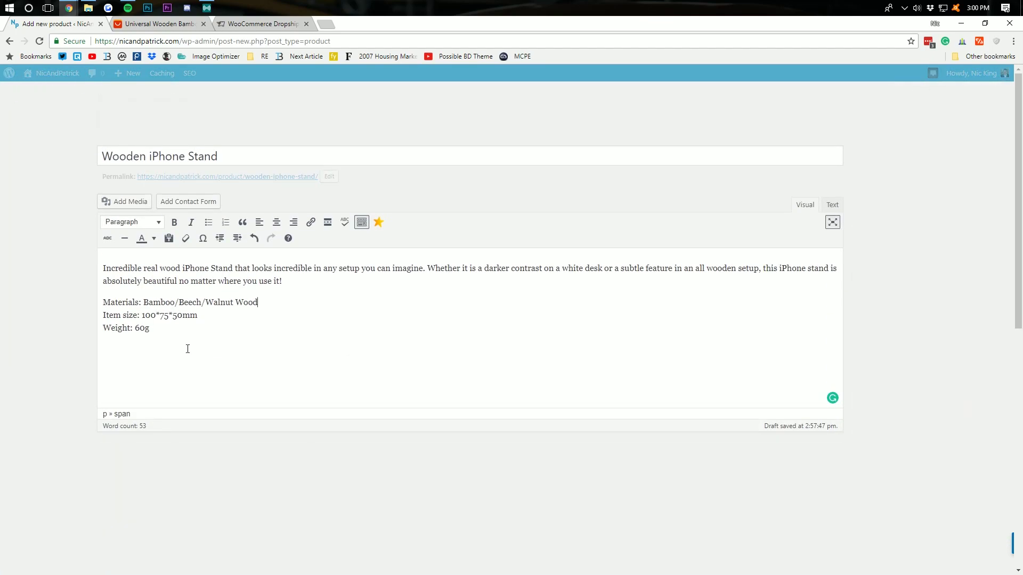
scroll(241, 353, down, 1)
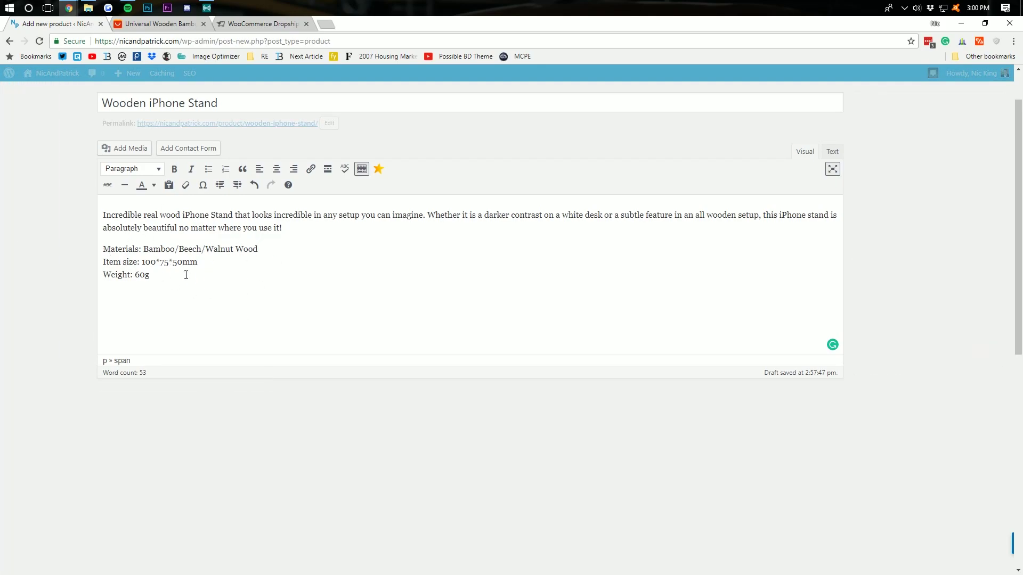
- Copy the introductory paragraph of the product description into the product short description
triple_click(259, 233)
key(ctrl+c)
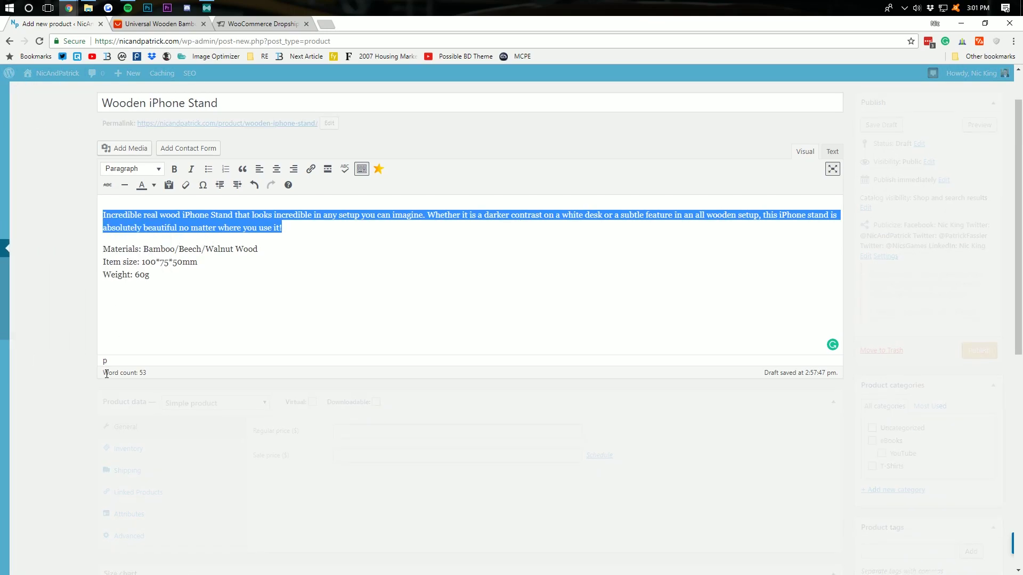
click(89, 371)
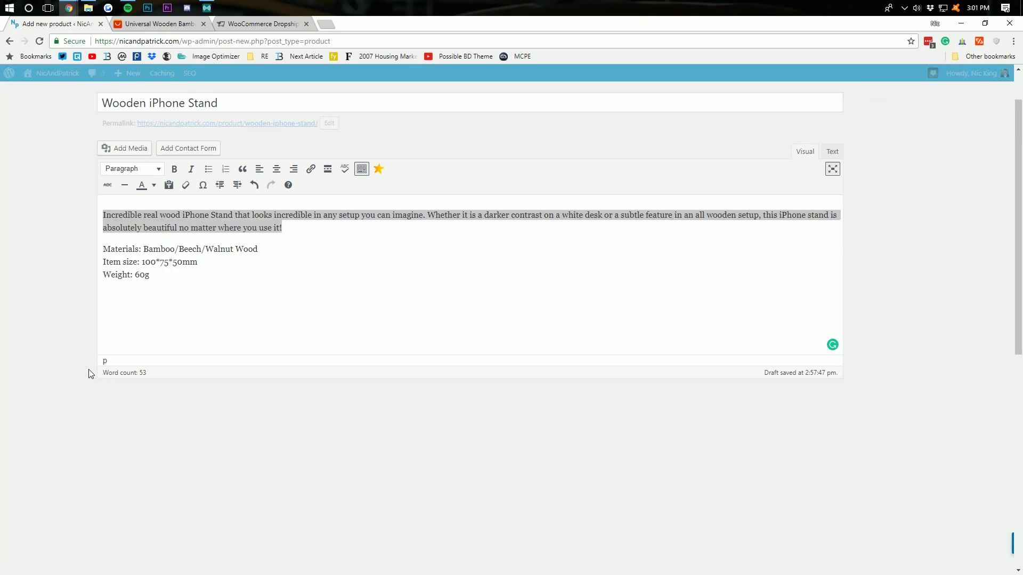
scroll(286, 392, down, 10)
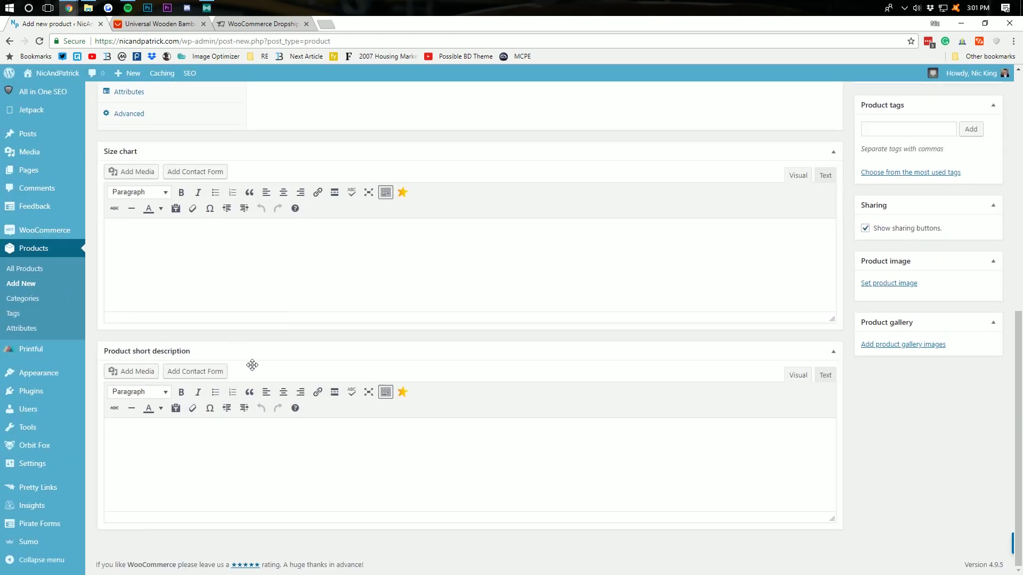
click(219, 471)
key(ctrl+v)
- Lengthen the description's introductory paragraph by appending two more copies of its own text
scroll(342, 303, up, 10)
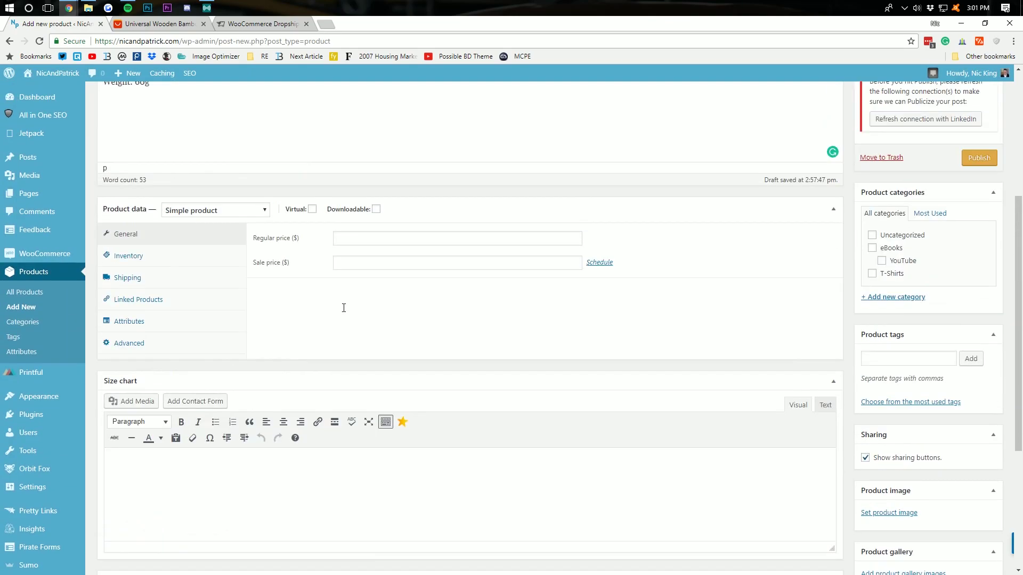
click(295, 269)
click(297, 282)
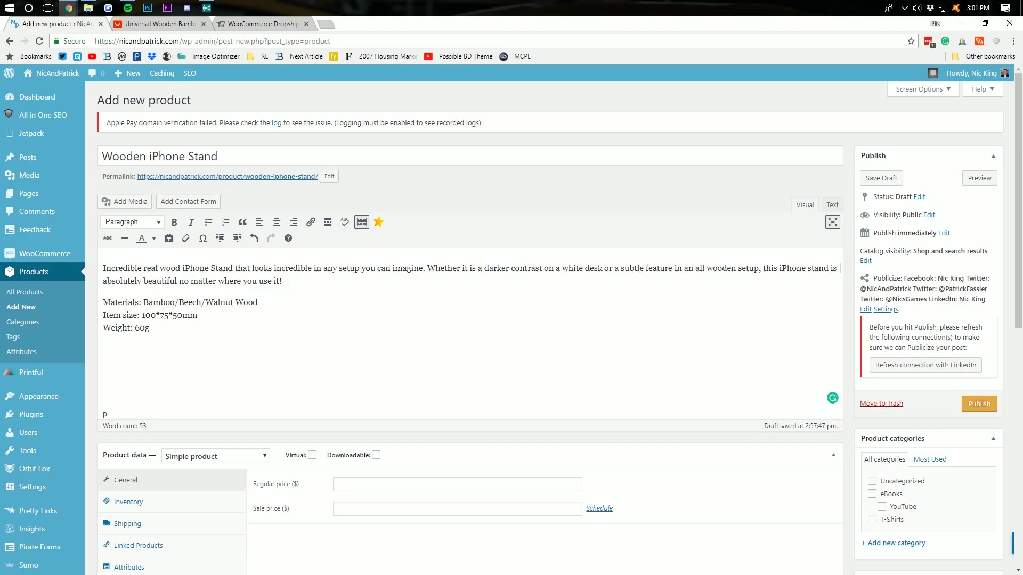
drag(284, 281, 103, 268)
key(ctrl+c)
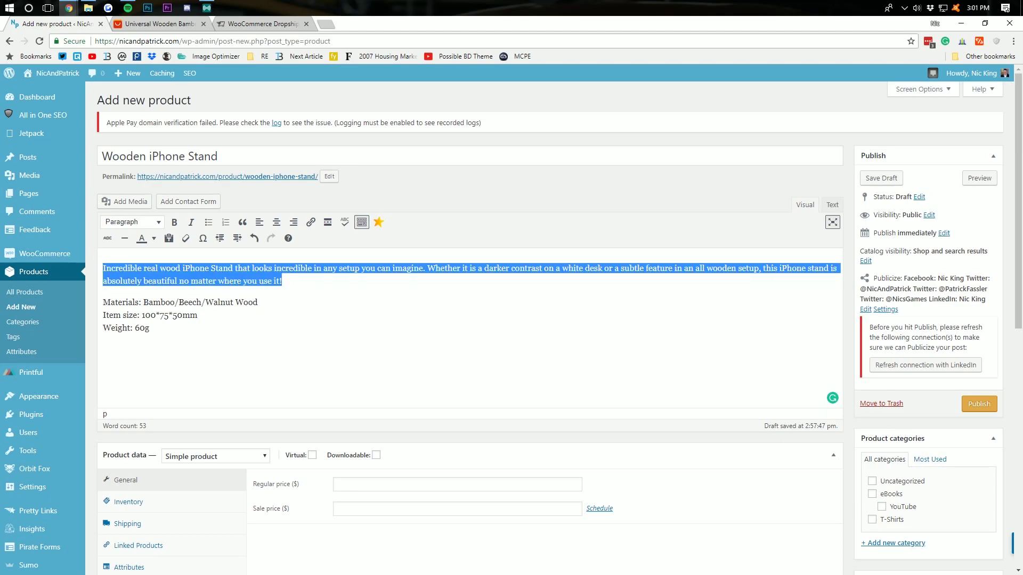
click(318, 282)
key(ctrl+v)
key(ctrl+v)
click(474, 294)
click(681, 303)
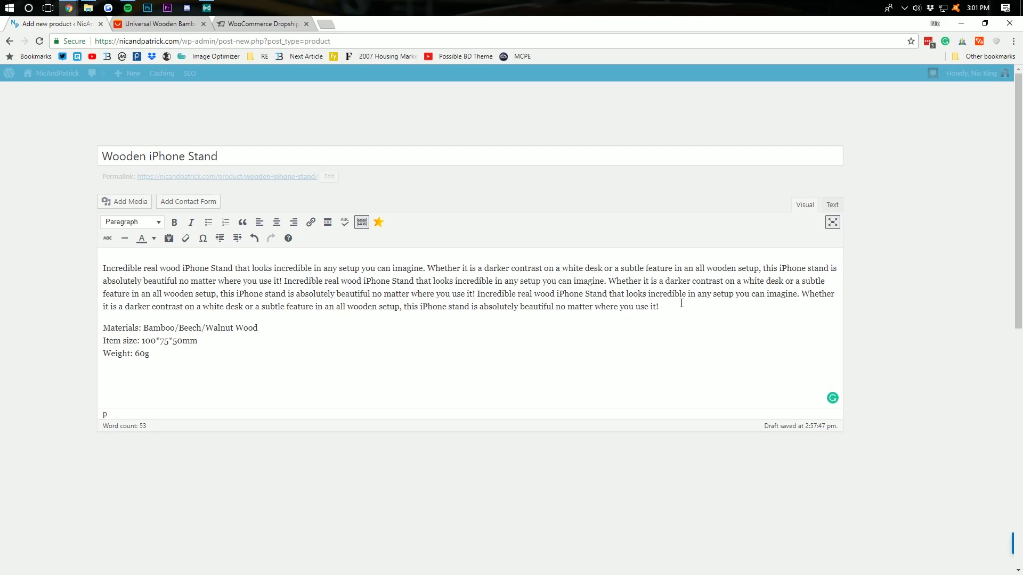
- Duplicate the lengthened introductory paragraph as a second paragraph above the specification lines
triple_click(681, 303)
key(ctrl+c)
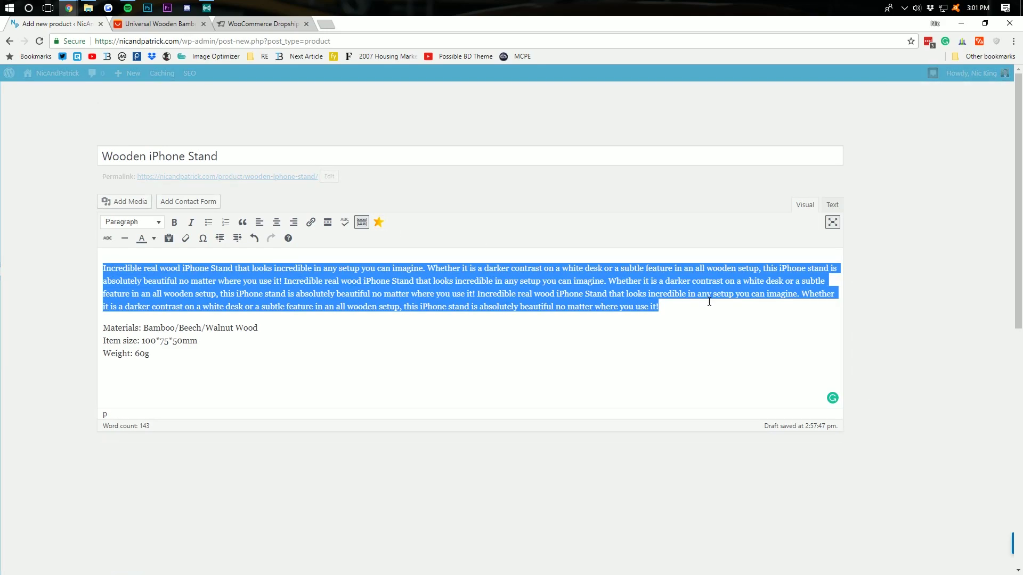
click(709, 301)
key(Return)
text(3)
key(ctrl+v)
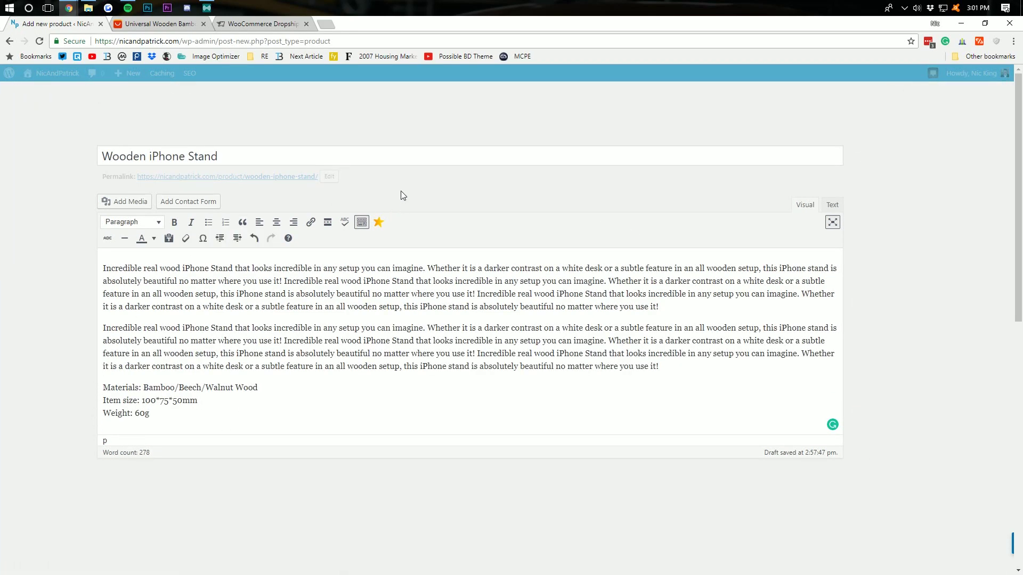
- Set the product's regular price to 11.99 and its sale price to 9.95
scroll(426, 298, down, 3)
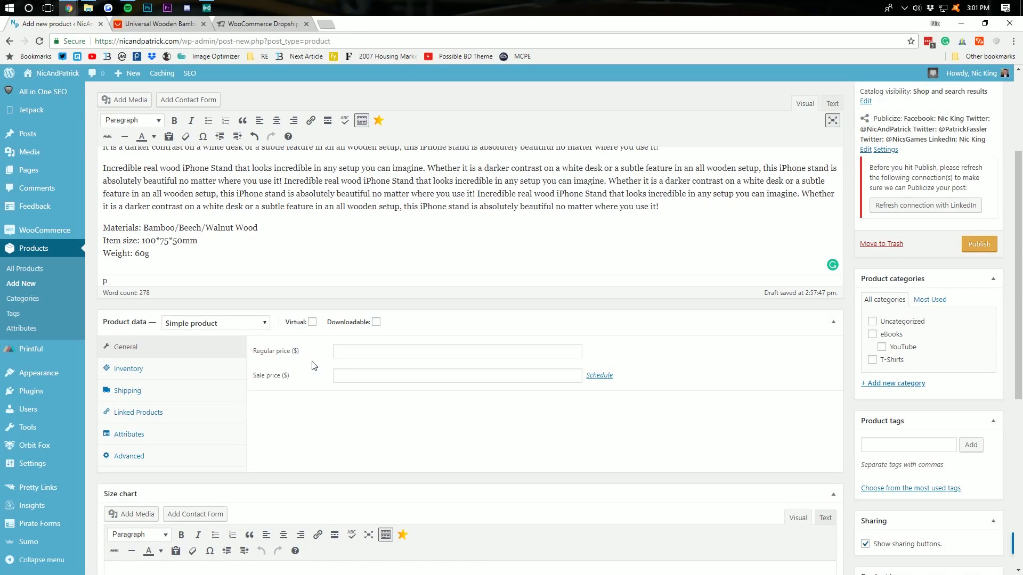
click(352, 353)
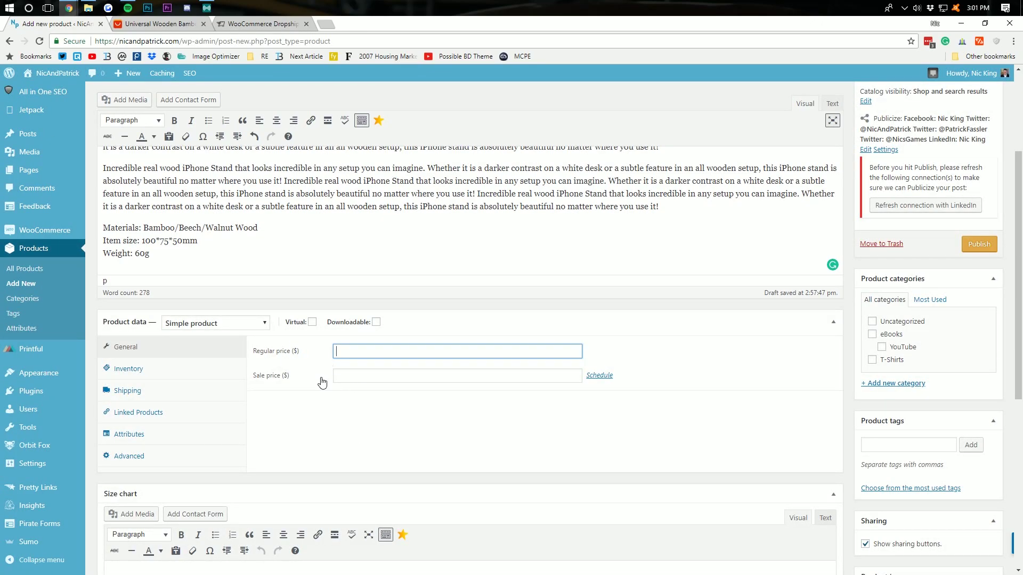
text(11.99)
key(Tab)
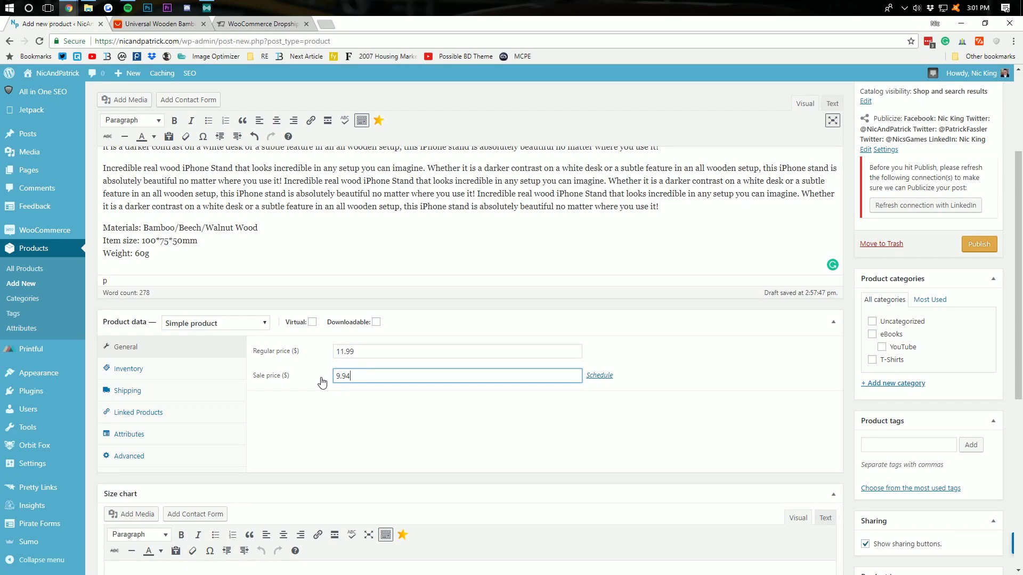
key(ctrl+a)
click(347, 407)
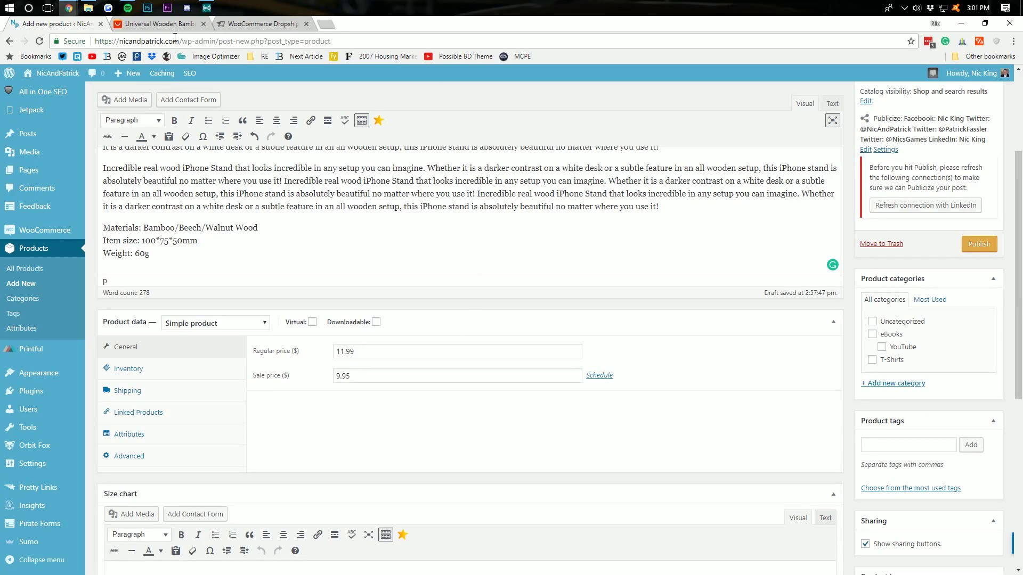
- Check the total price in the AliExpress listing and open the WordPress product's inventory settings
click(157, 24)
scroll(388, 275, up, 5)
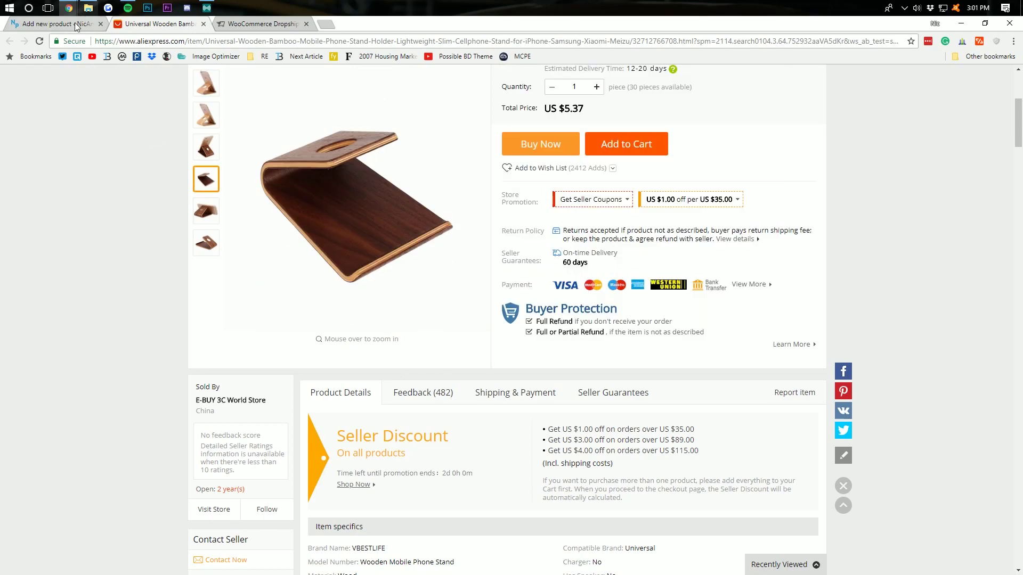
click(51, 27)
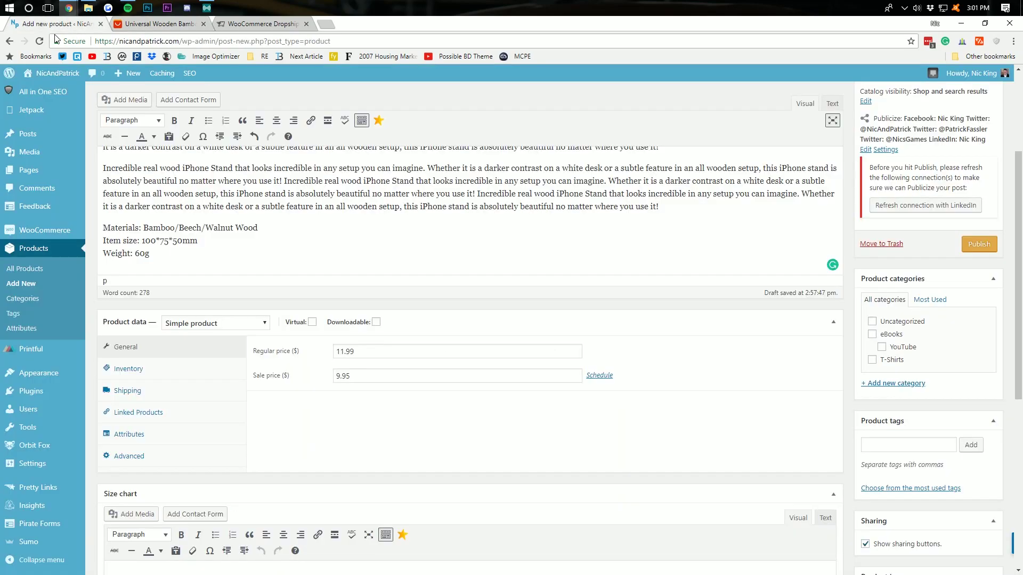
scroll(275, 415, down, 2)
click(194, 269)
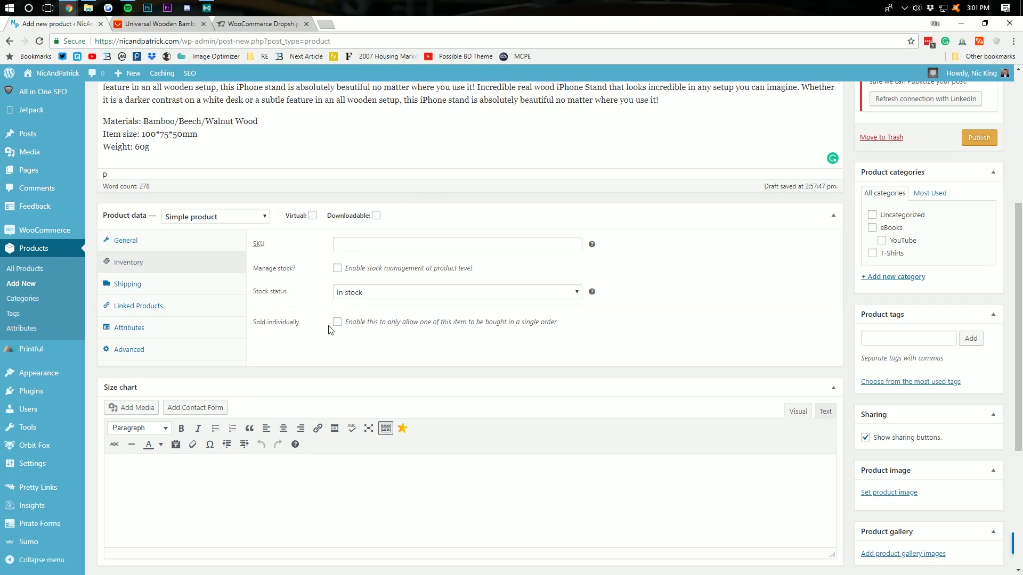
- Switch to the AliExpress listing and examine each wood color option of the phone stand
click(158, 27)
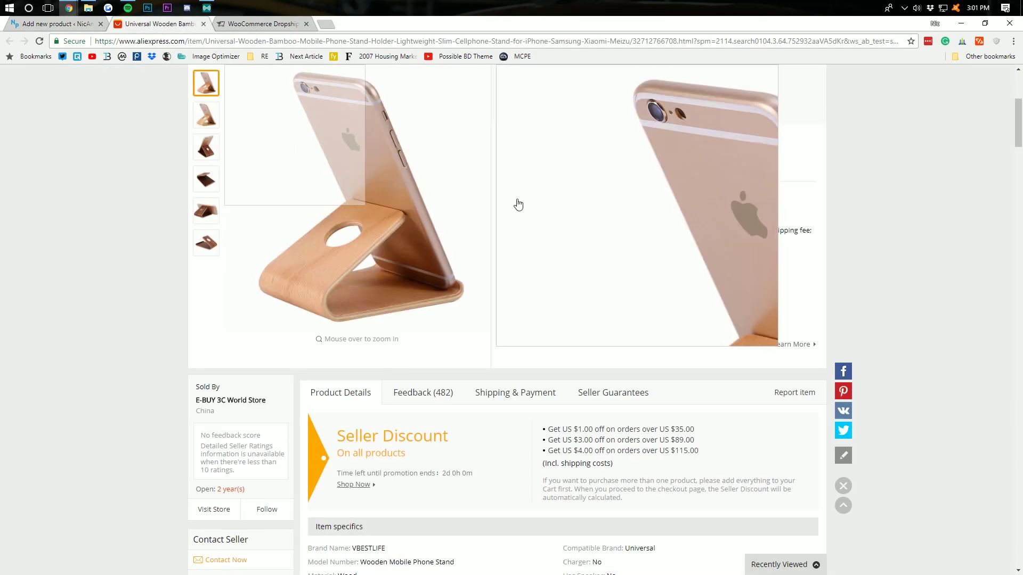
scroll(586, 251, up, 3)
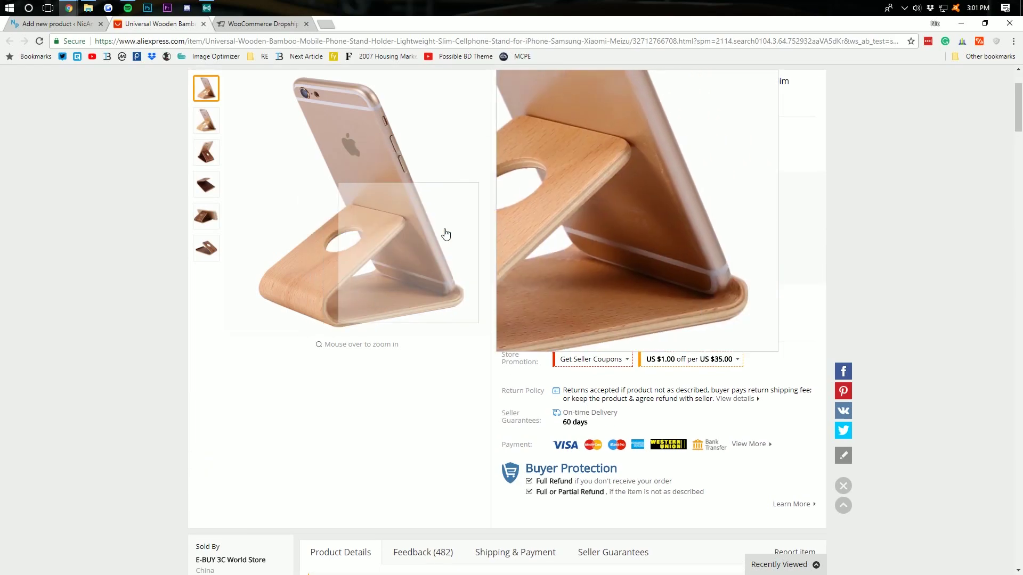
click(585, 197)
click(608, 191)
click(555, 191)
click(581, 191)
click(608, 191)
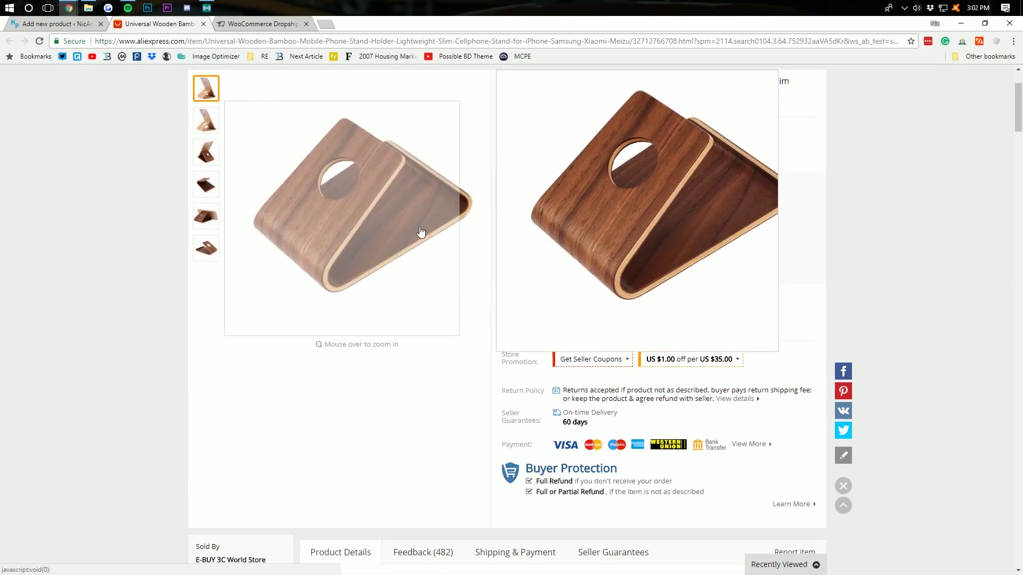
click(581, 190)
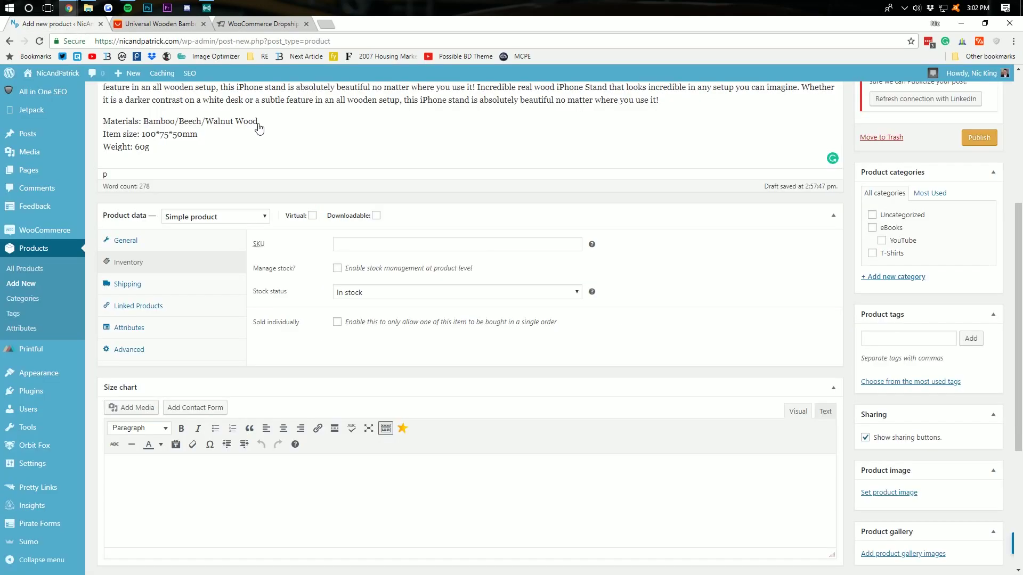
- Return to the WordPress product and set its stock status to In stock
click(75, 24)
click(367, 290)
click(368, 316)
click(405, 293)
click(380, 306)
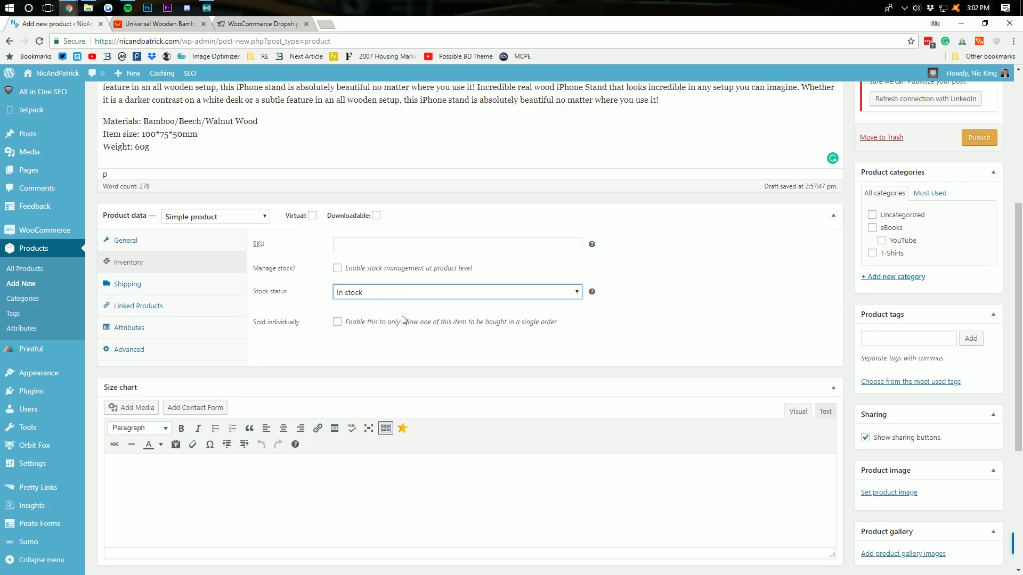
- Change the product type to Variable product and add a custom product attribute
click(233, 216)
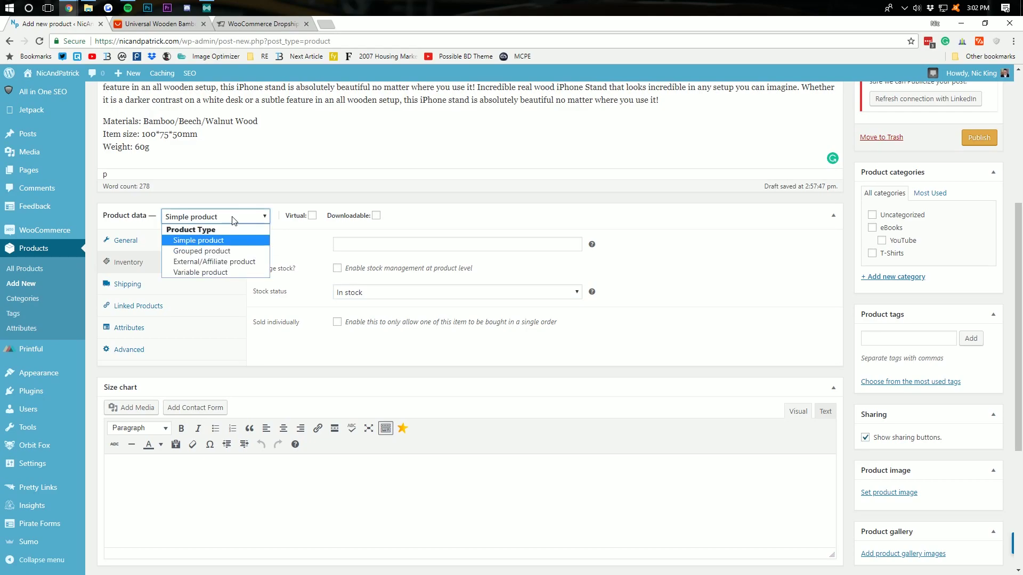
click(216, 273)
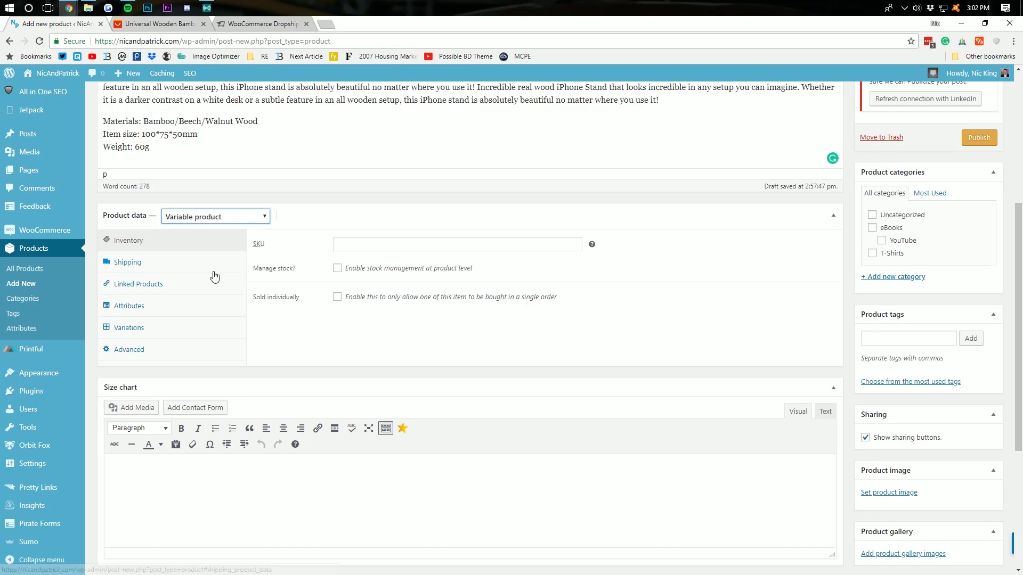
click(143, 302)
click(341, 245)
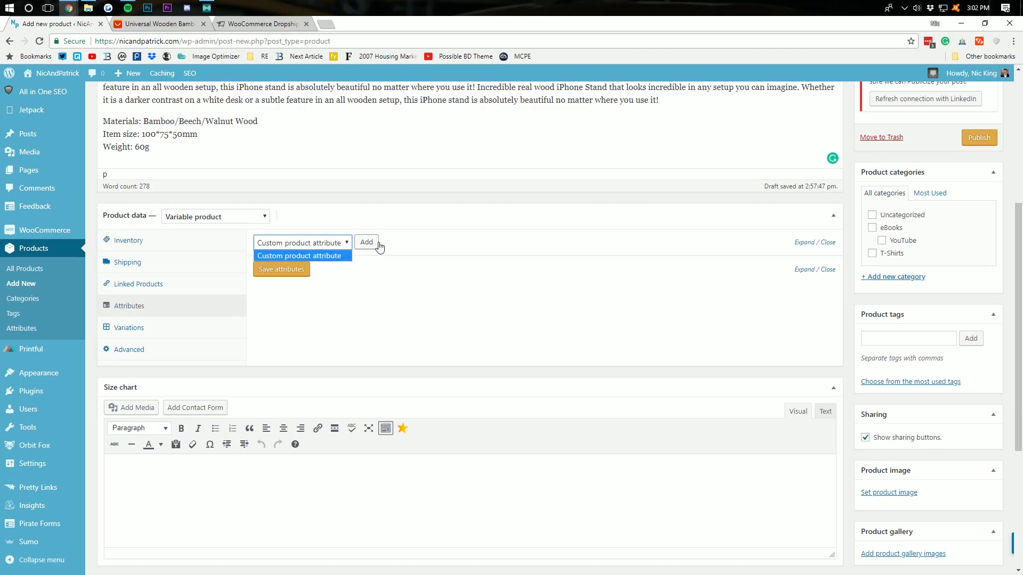
click(379, 246)
click(363, 242)
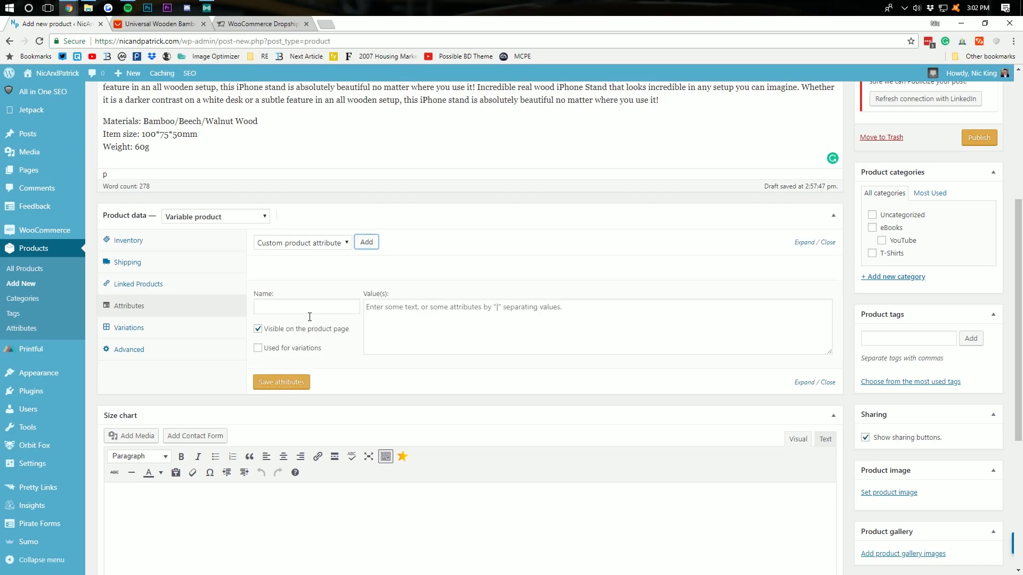
- Name the new attribute Color and give it the values "Walnut | Bamboo | Beech"
click(315, 308)
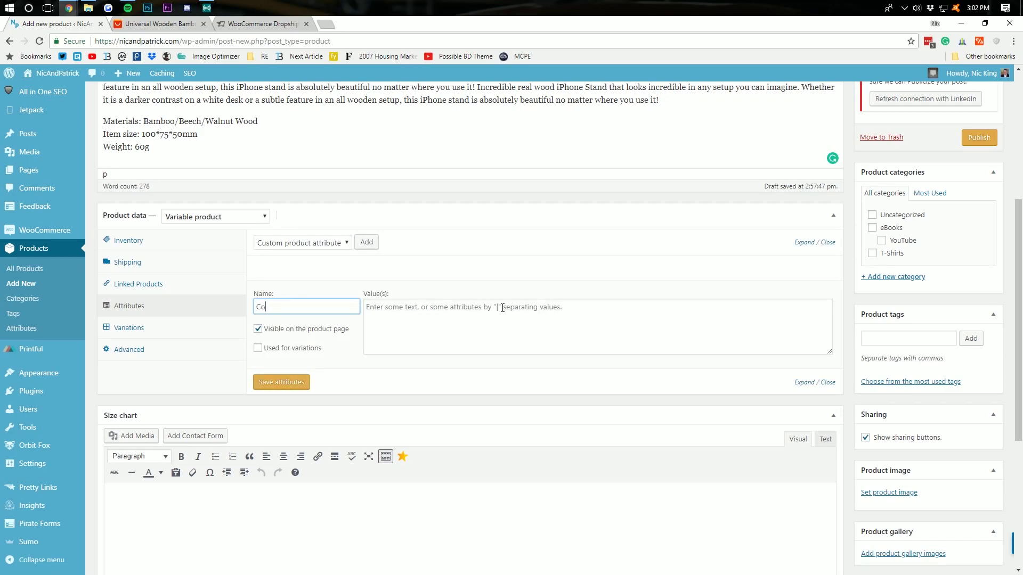
click(502, 308)
text(Walnut | Bamboo |)
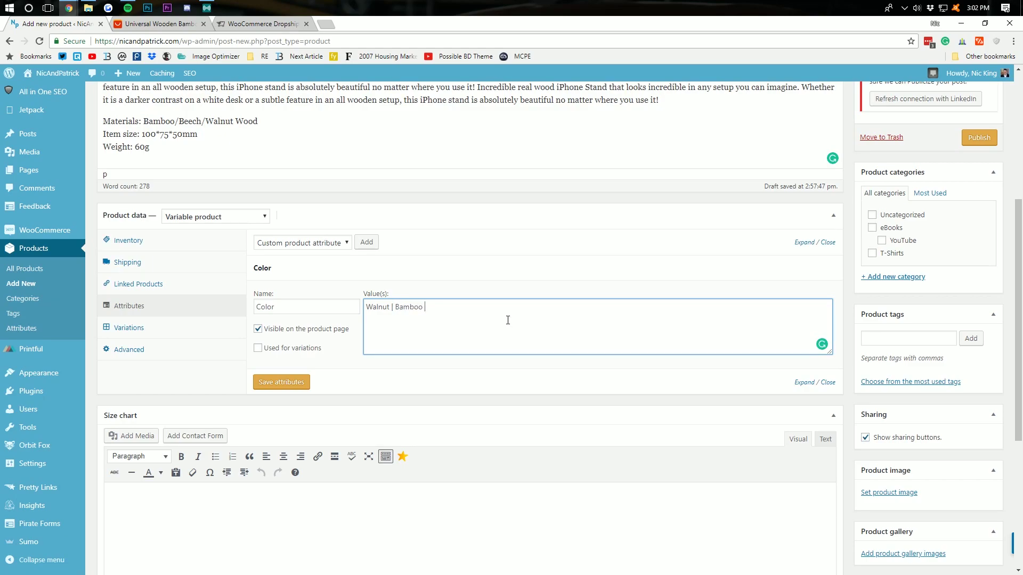
text(Beech Wood)
drag(446, 307, 539, 319)
key(BackSpace)
- Enable the Color attribute for use in variations and save the attributes
click(314, 391)
click(268, 356)
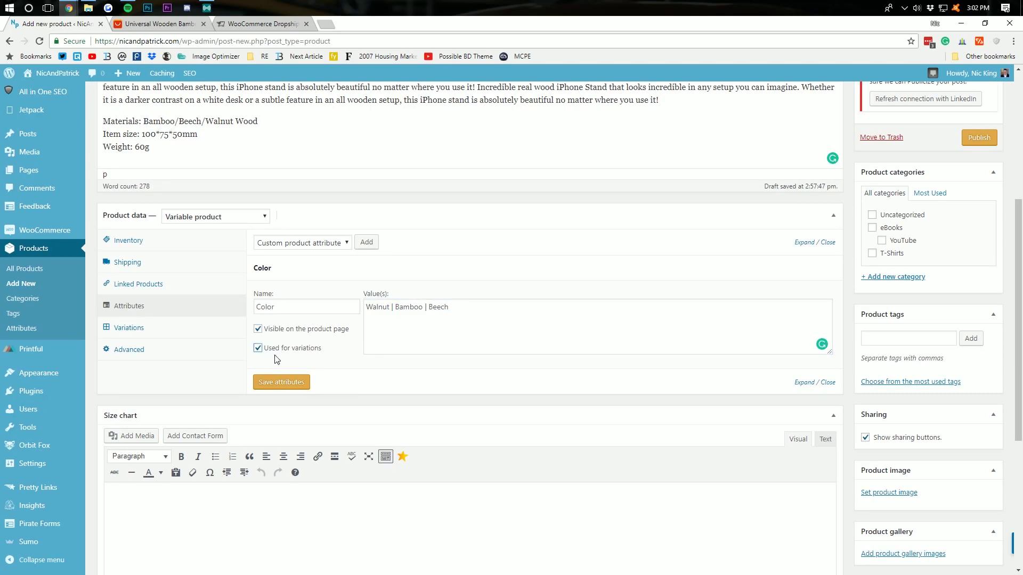
click(282, 382)
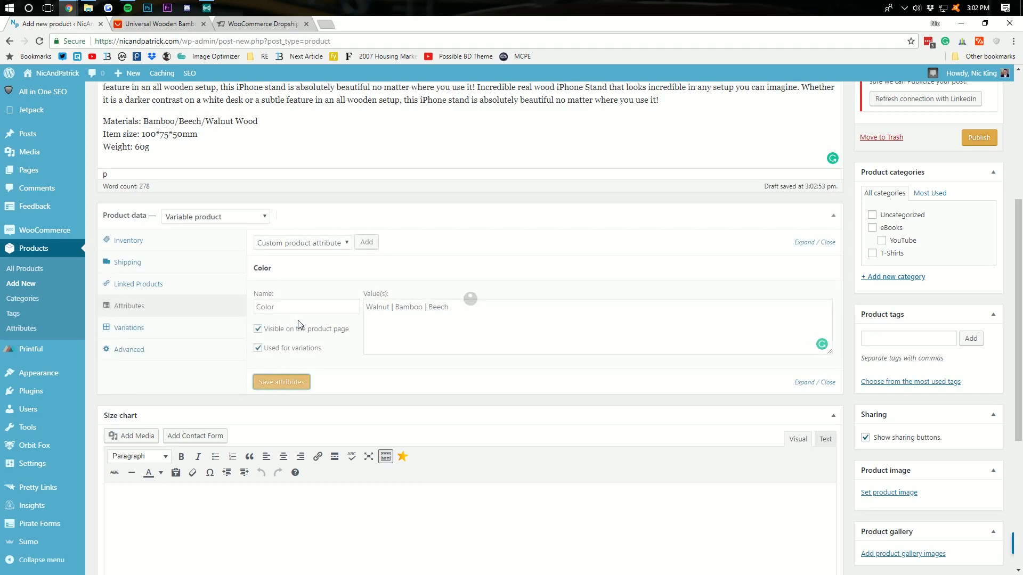
- Create the product variations from all attributes and confirm linking them
click(160, 332)
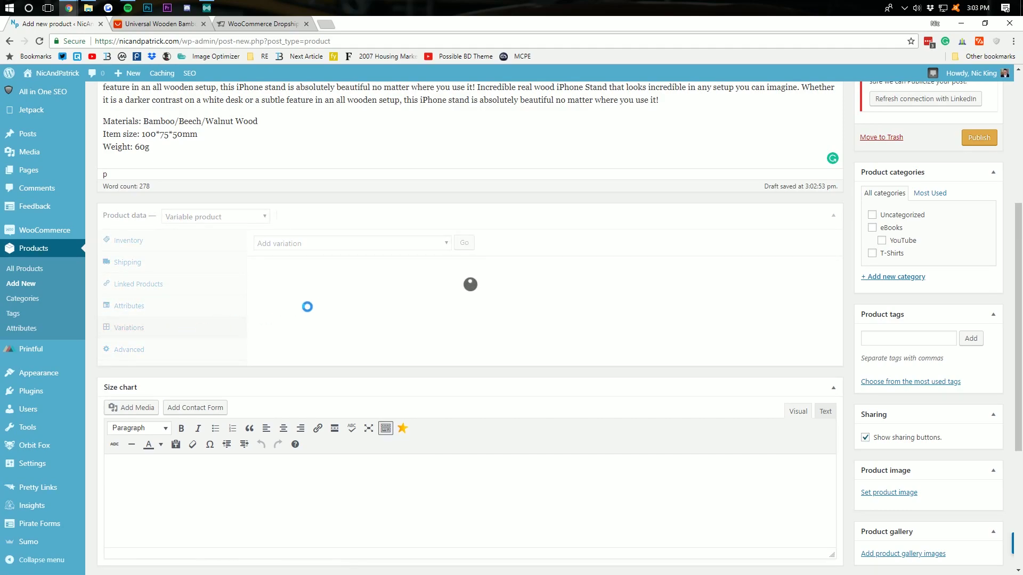
click(320, 250)
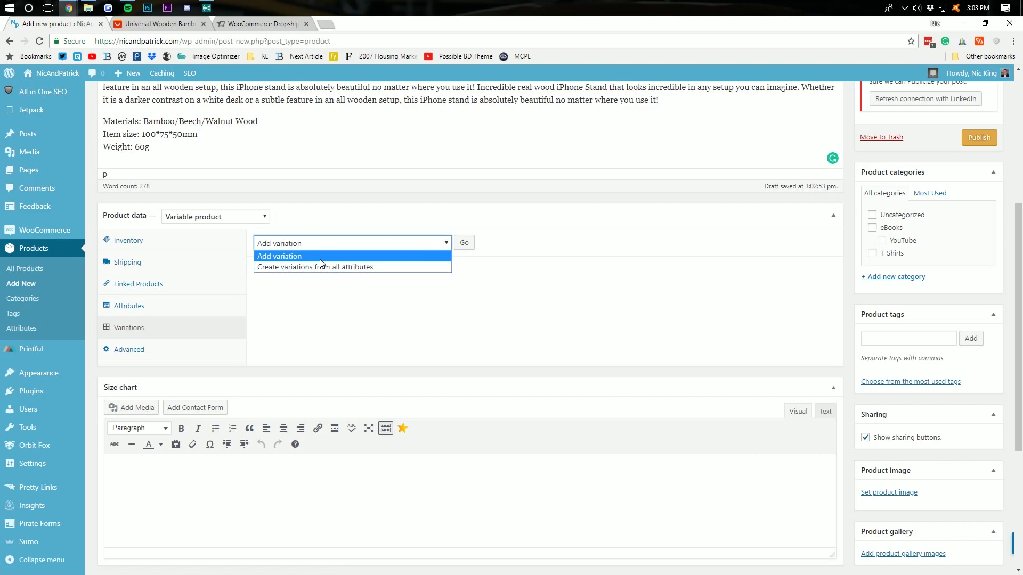
click(328, 268)
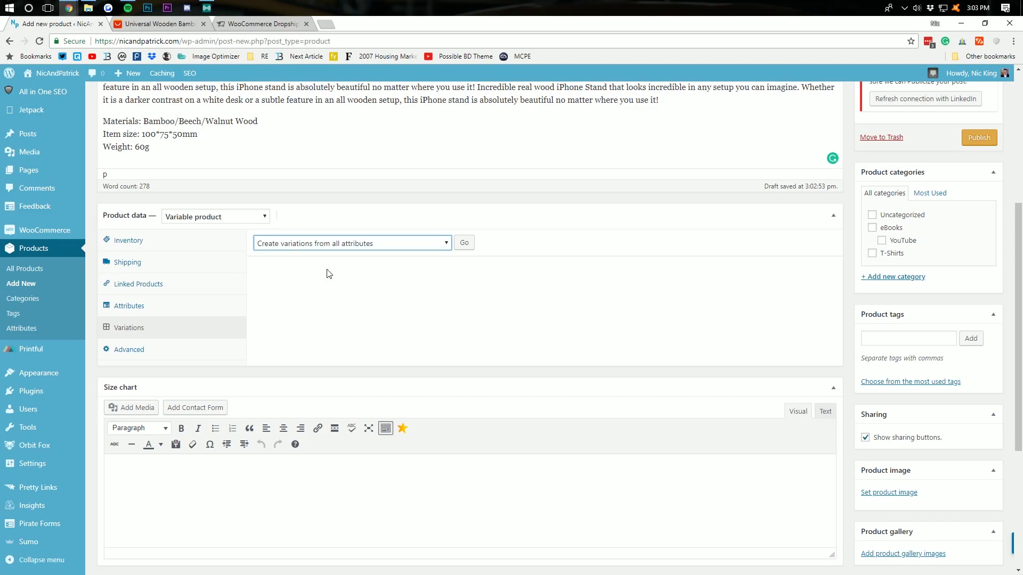
click(471, 244)
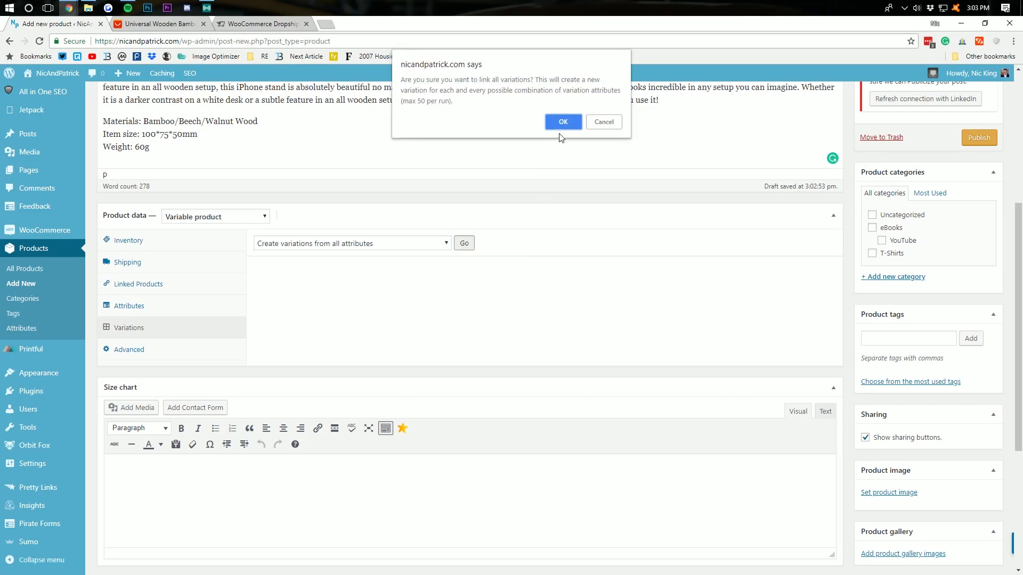
click(560, 122)
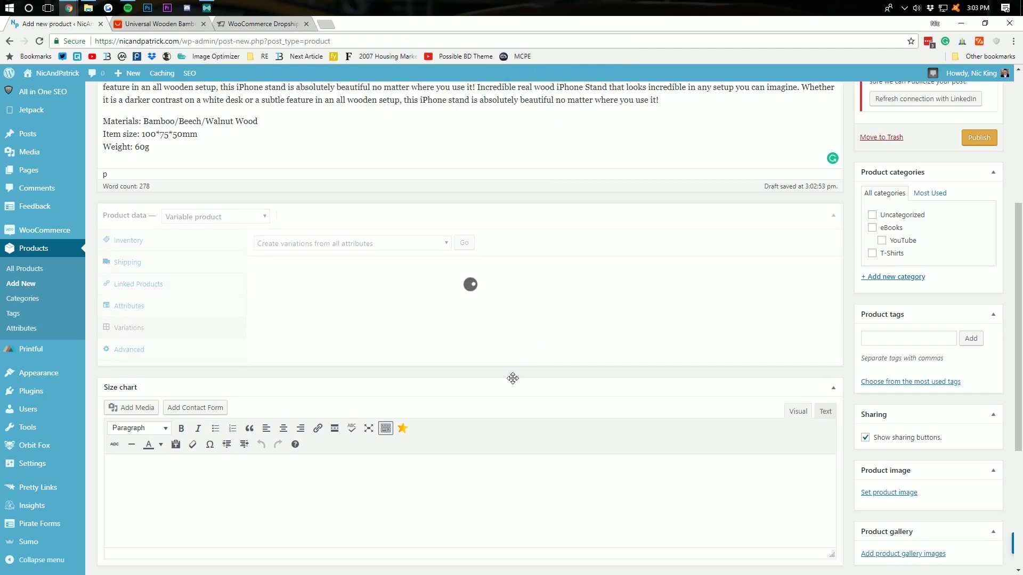
scroll(524, 315, up, 4)
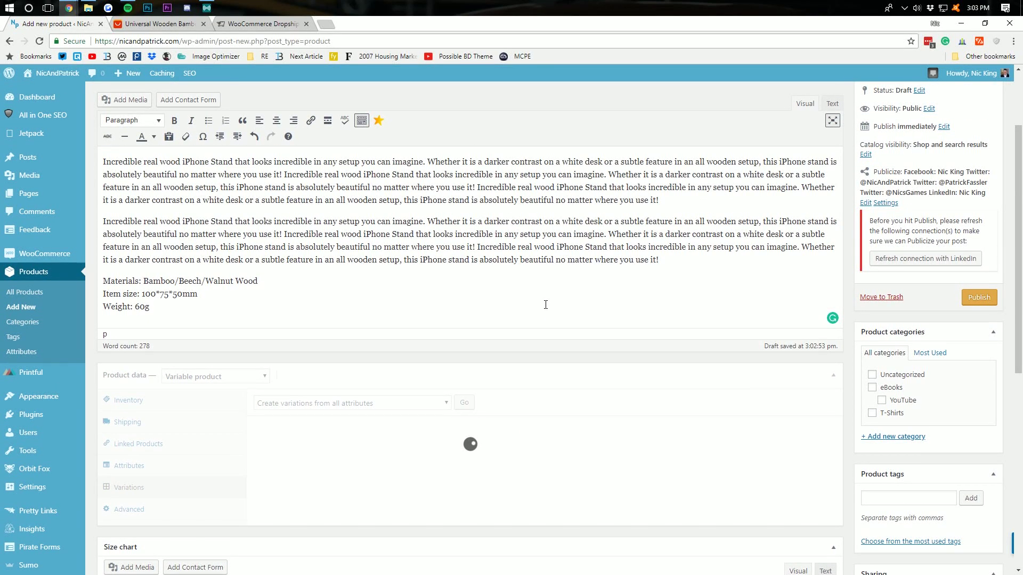
- Expand the Walnut variation and set its regular price to 11.99 and its sale price to 9.95
scroll(541, 300, down, 2)
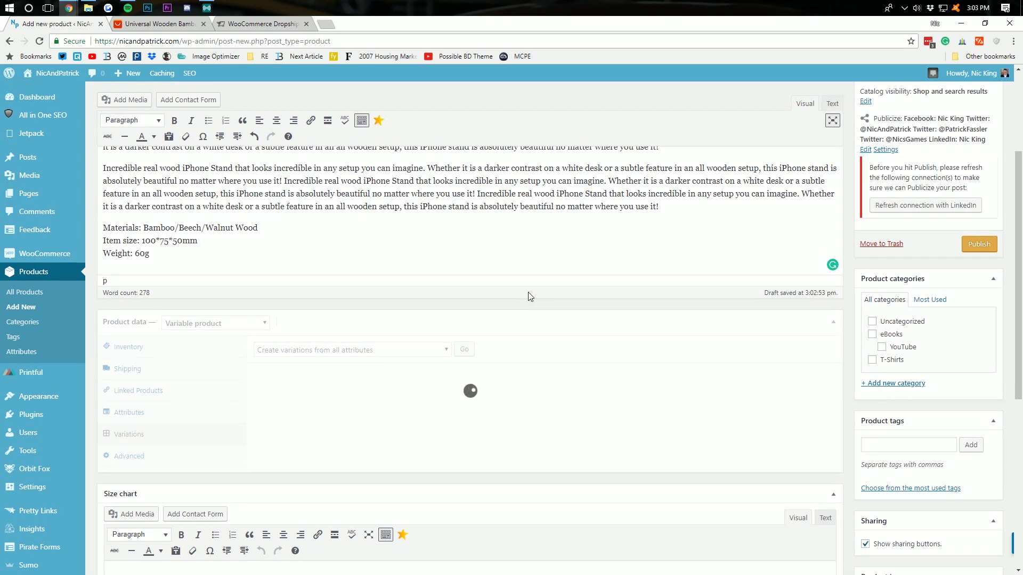
click(597, 99)
scroll(402, 264, down, 3)
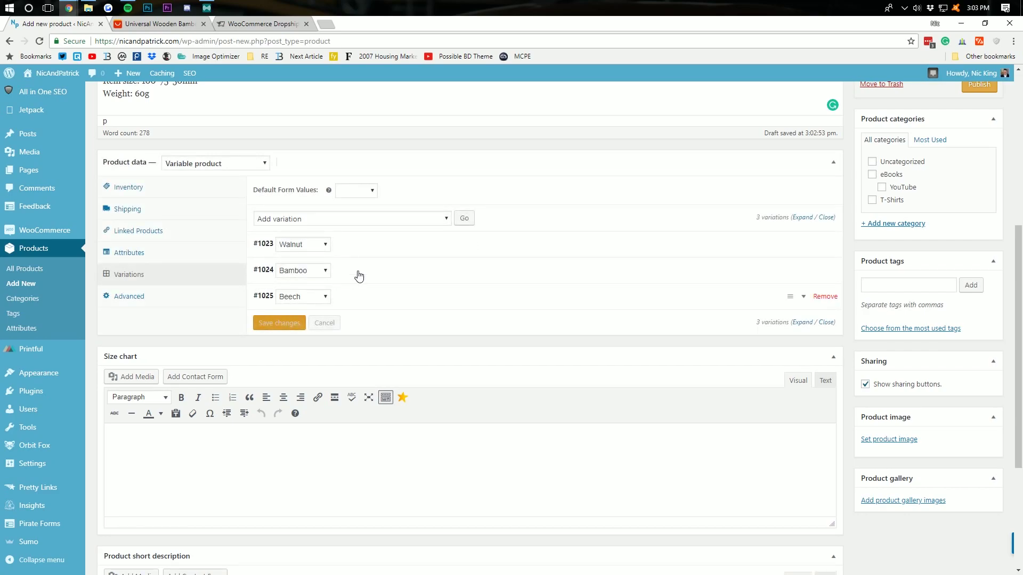
click(458, 250)
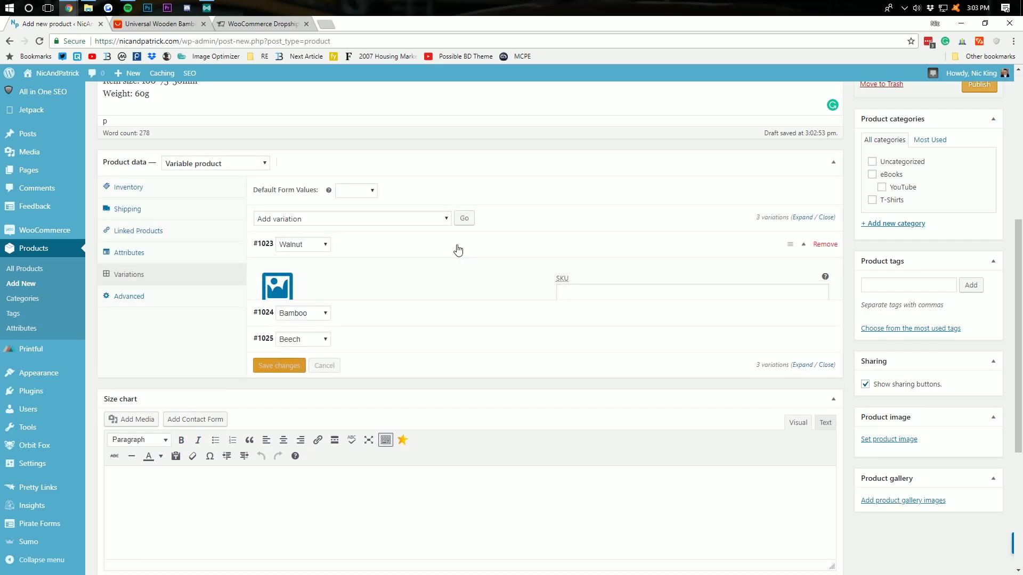
scroll(448, 261, down, 2)
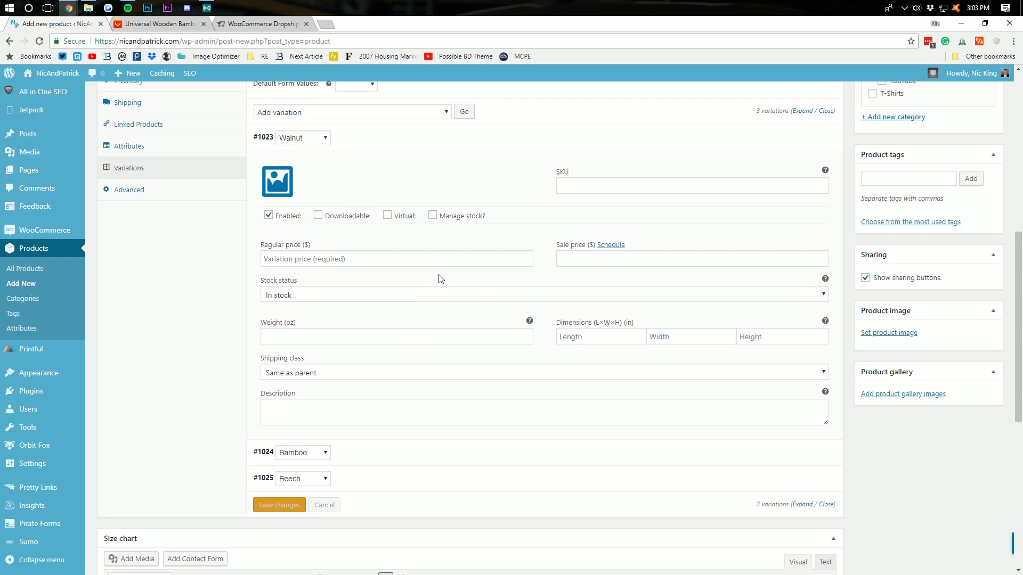
click(409, 258)
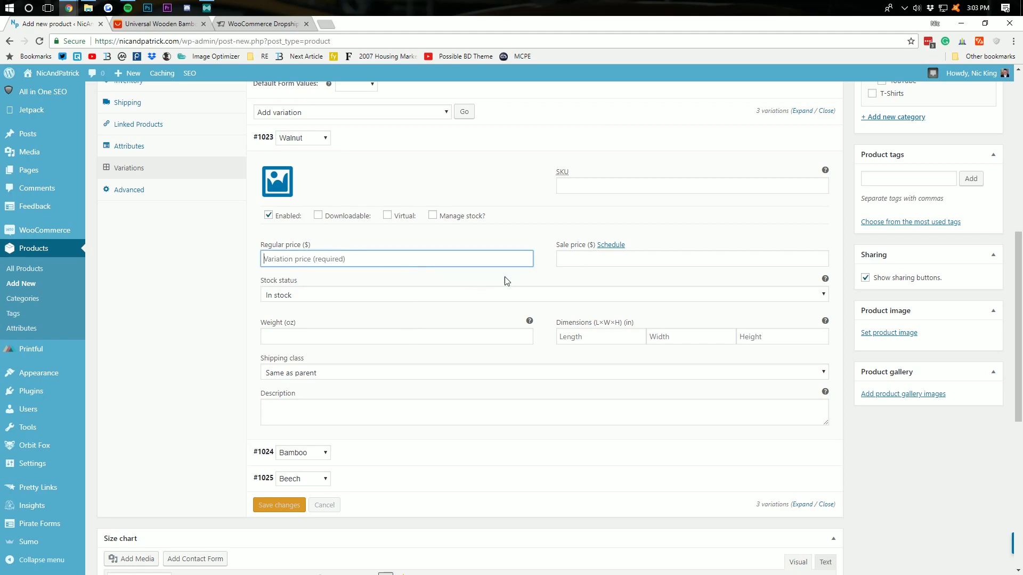
text(11.99)
key(Tab)
key(Tab)
text(9)
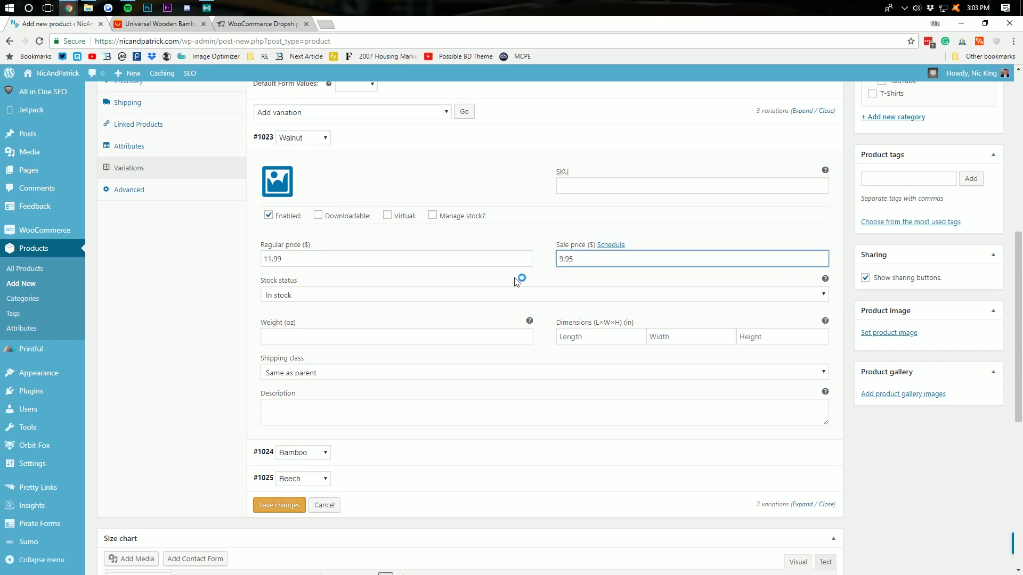
- Convert the AliExpress listing's 60g package weight to ounces and set the Walnut variation's weight to 2.12 oz
click(347, 305)
click(311, 337)
click(244, 29)
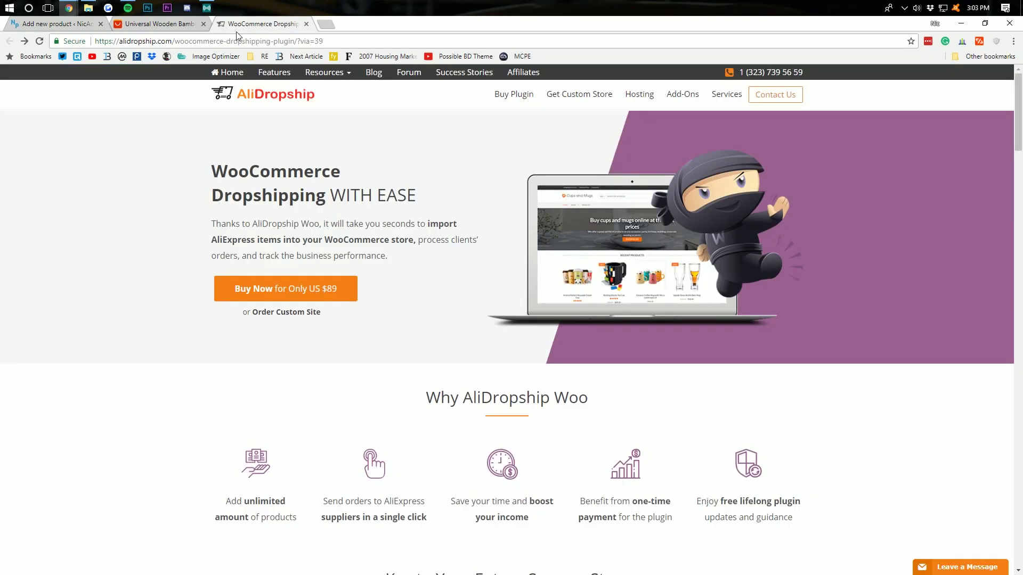
click(176, 30)
scroll(595, 348, down, 7)
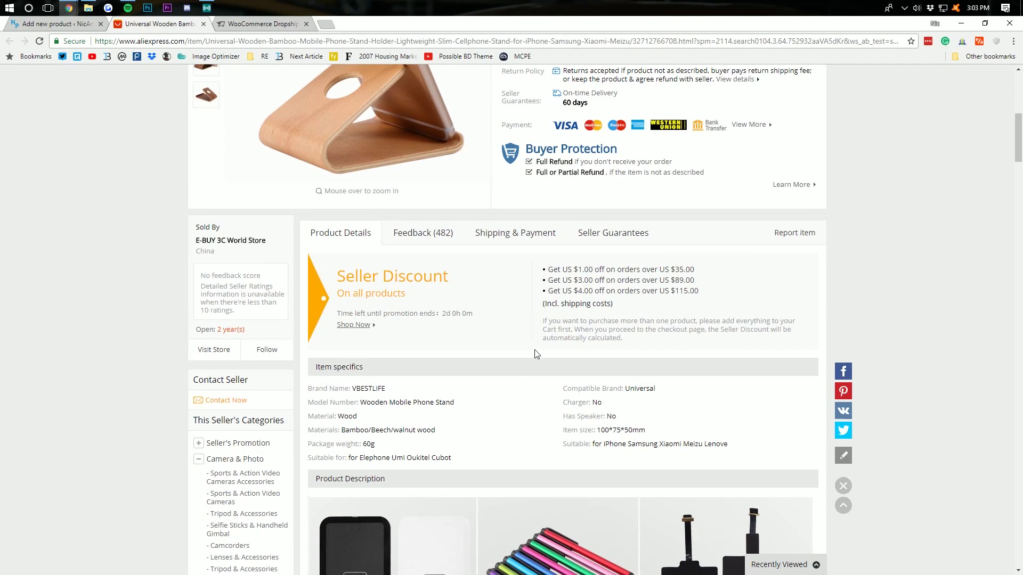
mouse_move(375, 392)
mouse_down()
mouse_move(363, 392)
mouse_move(376, 391)
mouse_up()
click(367, 392)
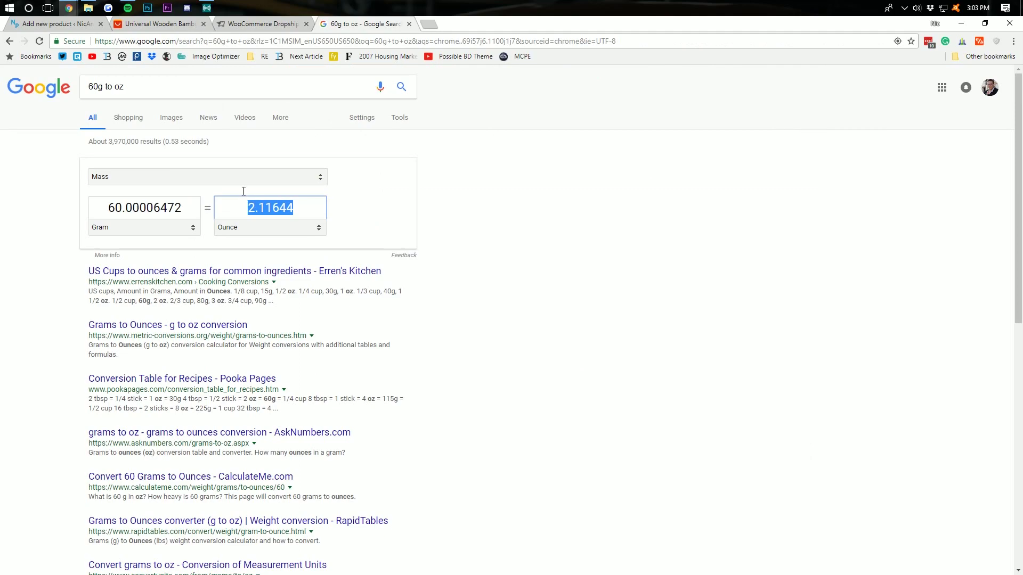
key(ctrl+w)
click(56, 27)
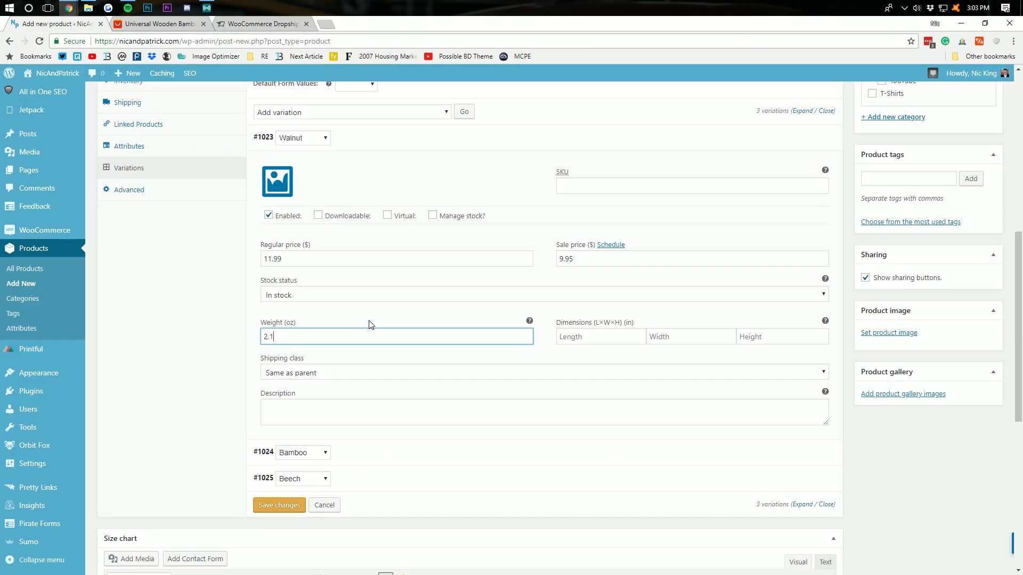
- Convert the AliExpress item size of 100*75*50mm to inches and set the Walnut variation's dimensions to 3.94 × 2.95 × 1.97
click(578, 341)
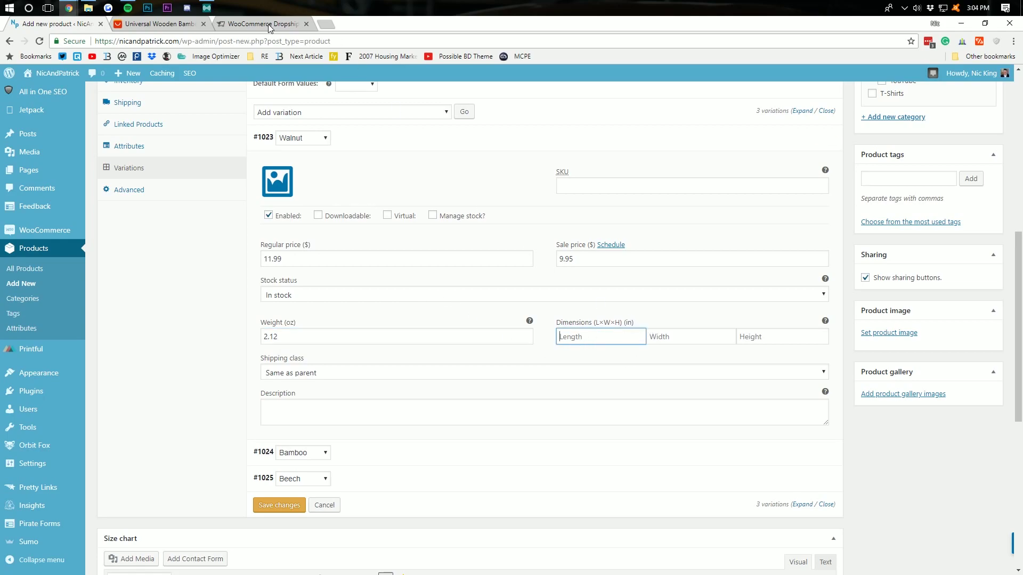
click(159, 25)
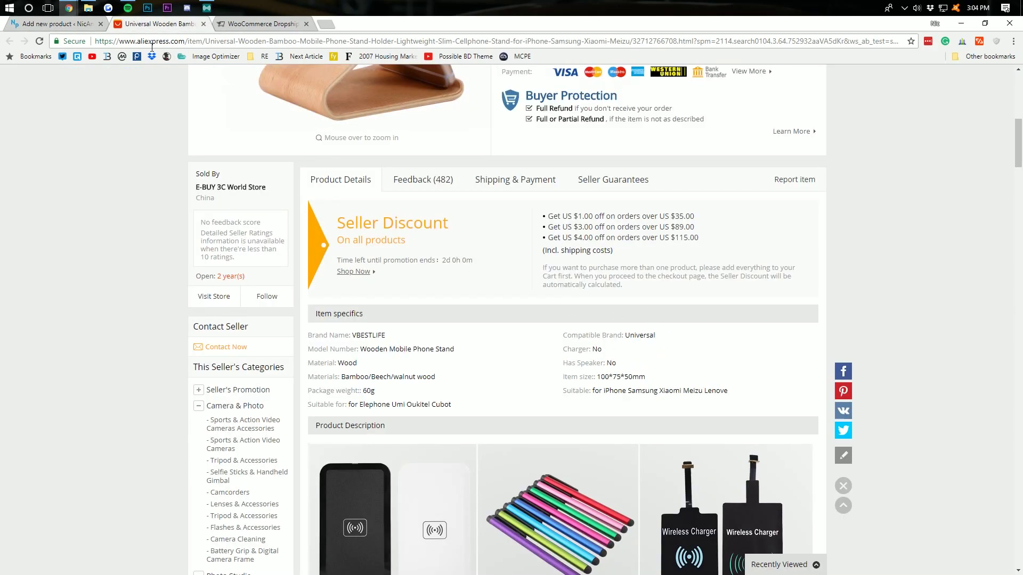
click(65, 25)
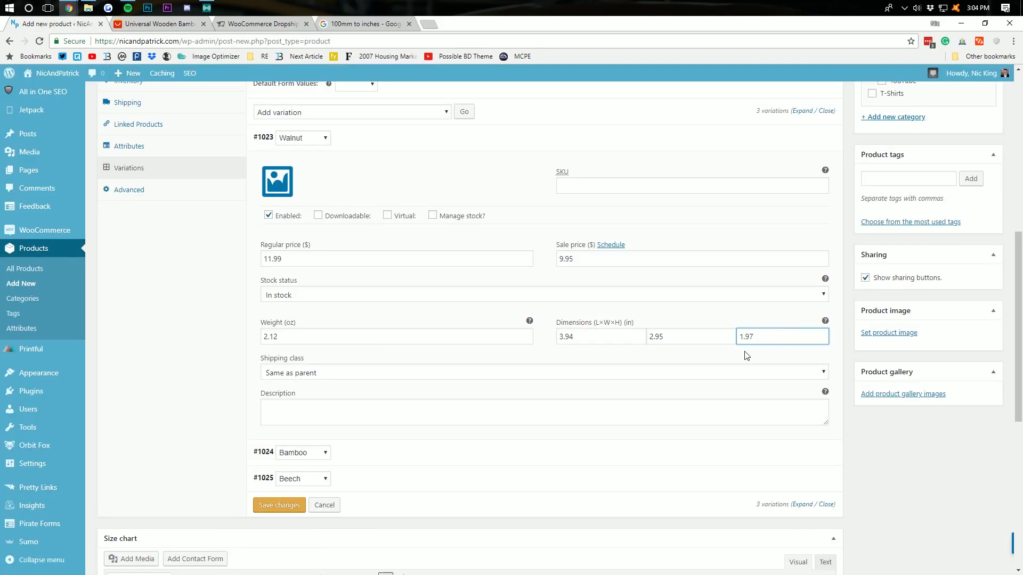
click(125, 25)
drag(678, 368, 608, 378)
click(622, 374)
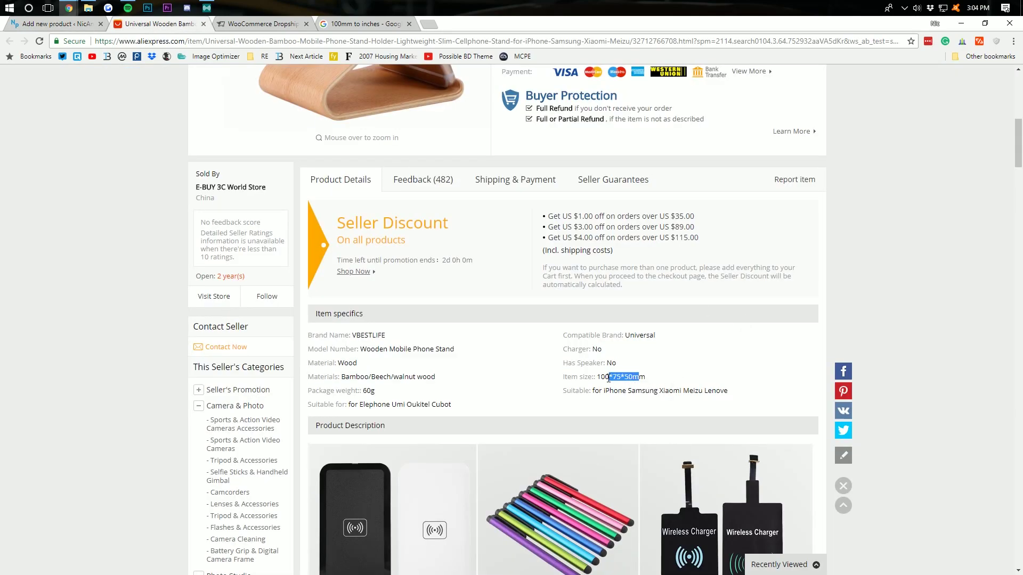
click(56, 26)
- Look through the AliExpress listing's gallery and description images for a walnut stand photo to save for the variation
scroll(502, 400, down, 1)
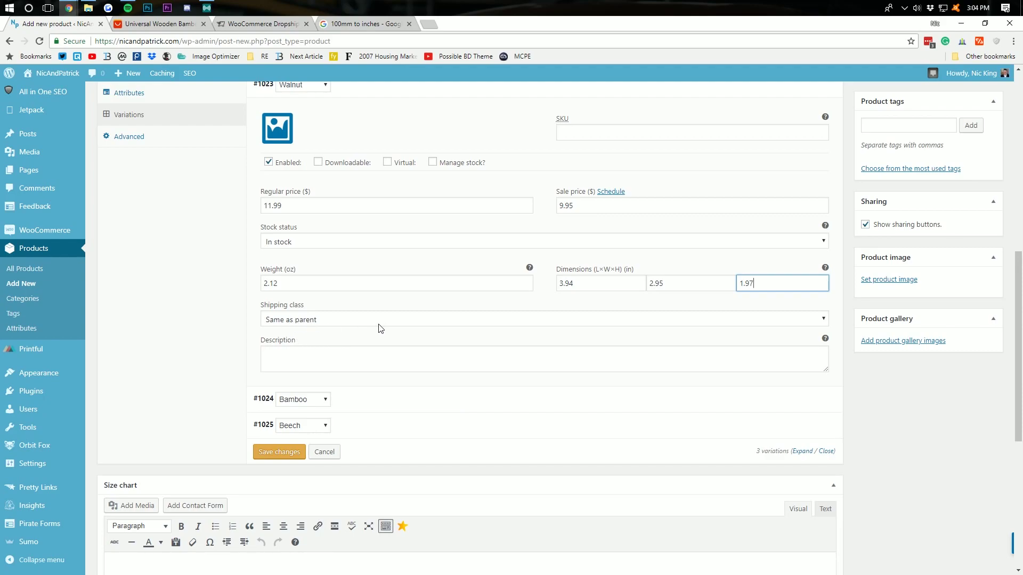
scroll(360, 346, up, 2)
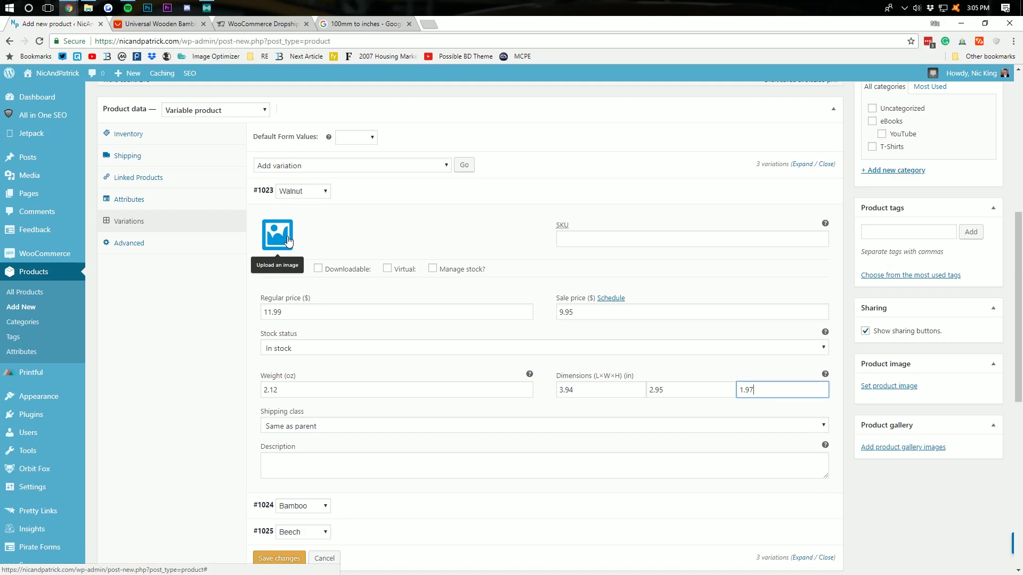
click(139, 24)
scroll(400, 319, up, 6)
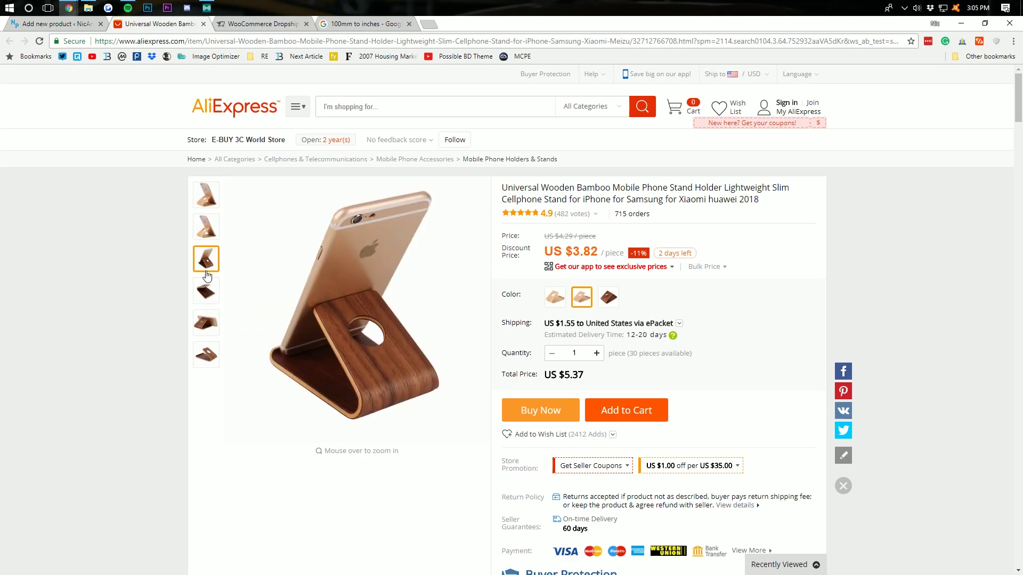
right_click(315, 296)
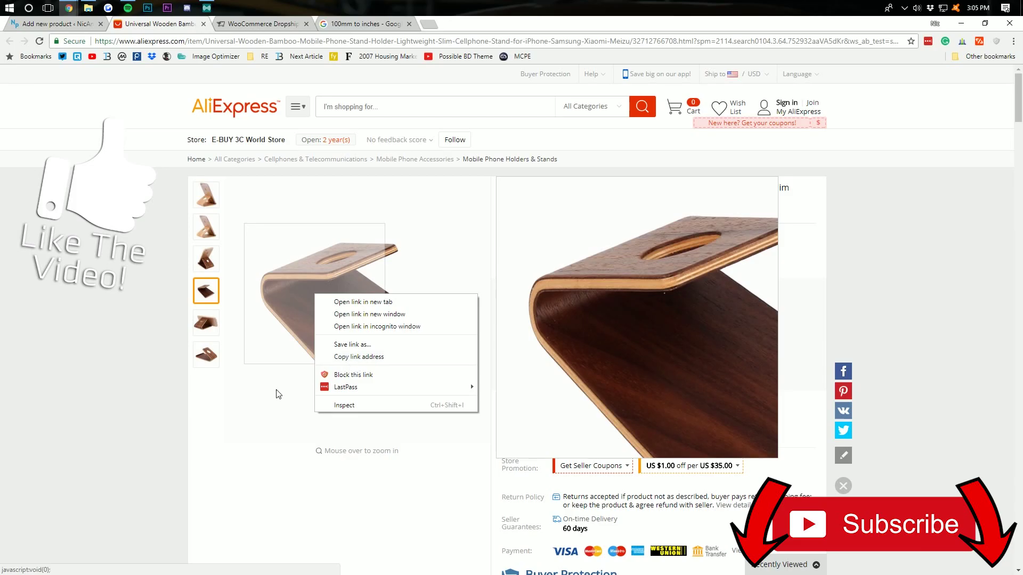
click(210, 447)
scroll(665, 325, down, 20)
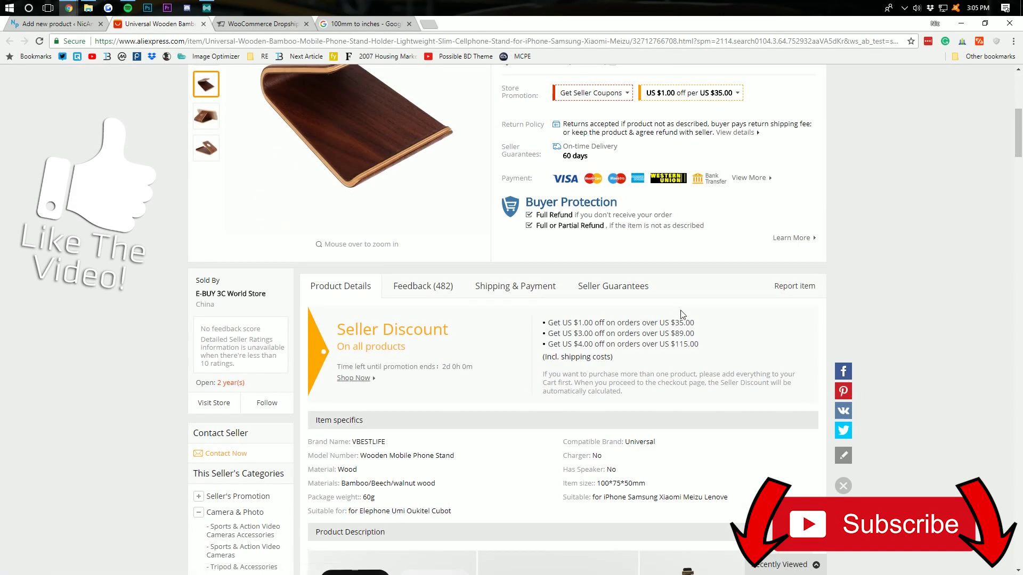
scroll(533, 294, down, 20)
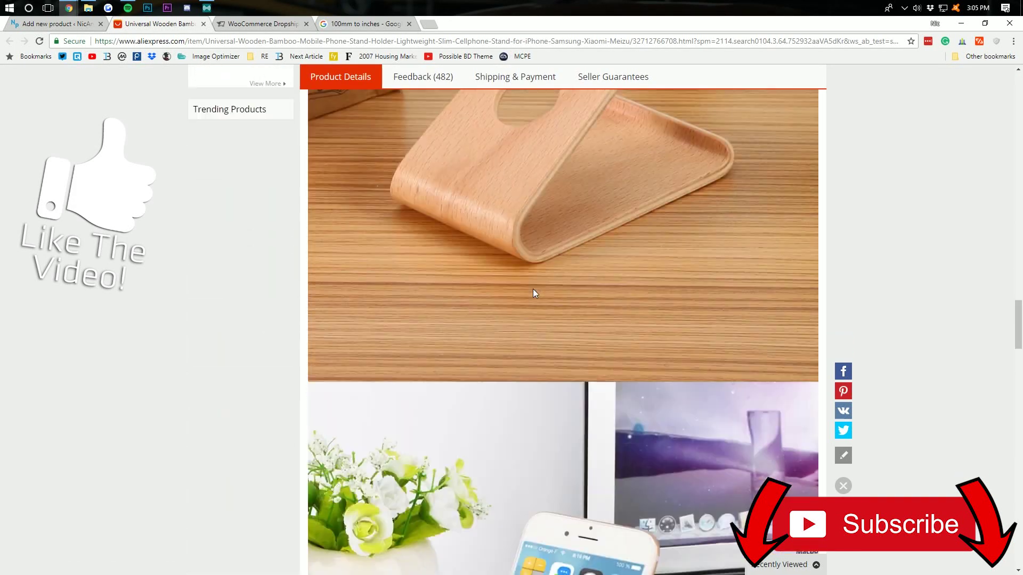
scroll(514, 311, down, 3)
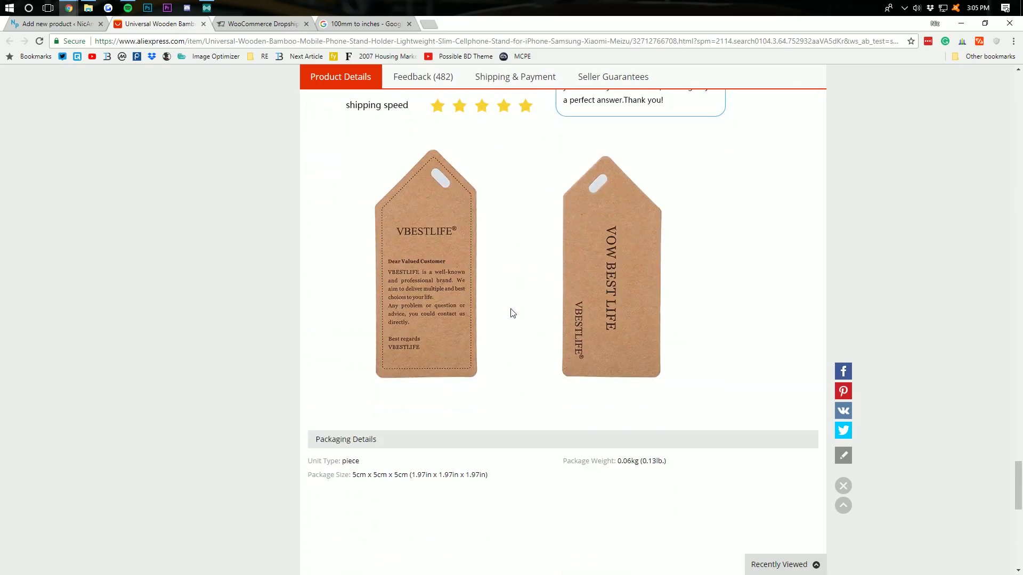
scroll(512, 312, up, 20)
scroll(510, 309, up, 20)
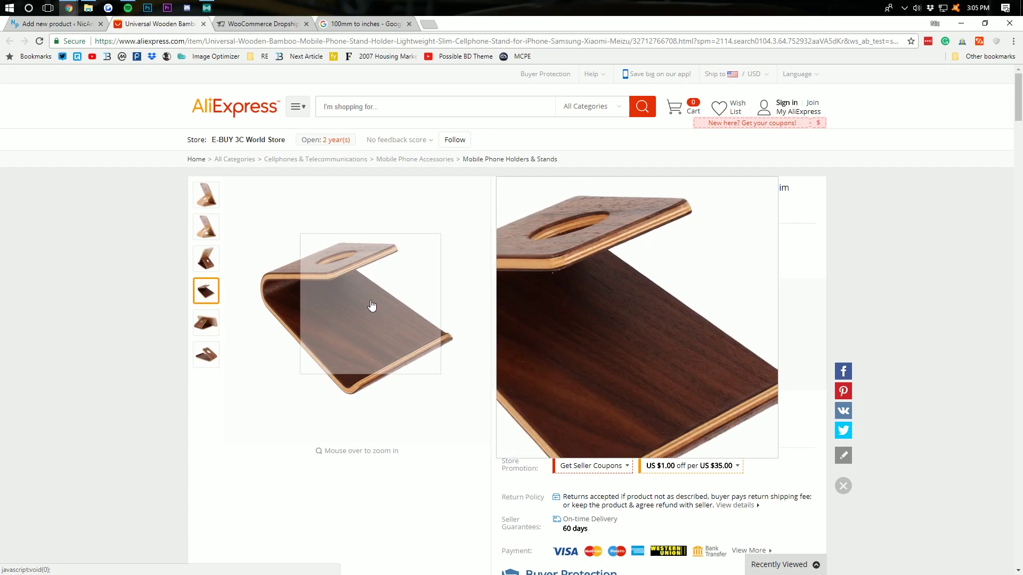
- Inspect the walnut stand gallery image in the page code, copy its full-size JPG address and open it in a new tab
right_click(336, 283)
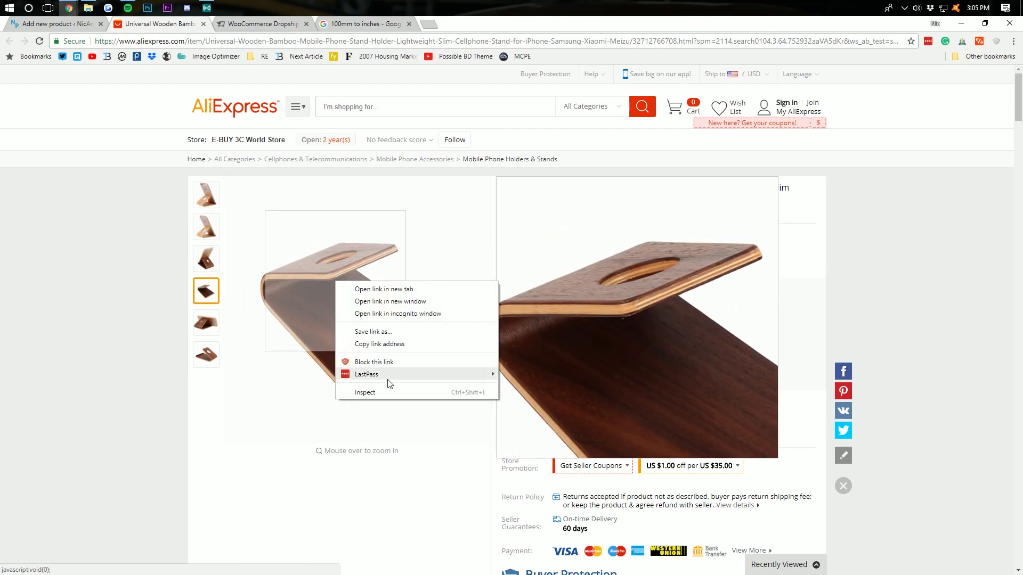
click(383, 393)
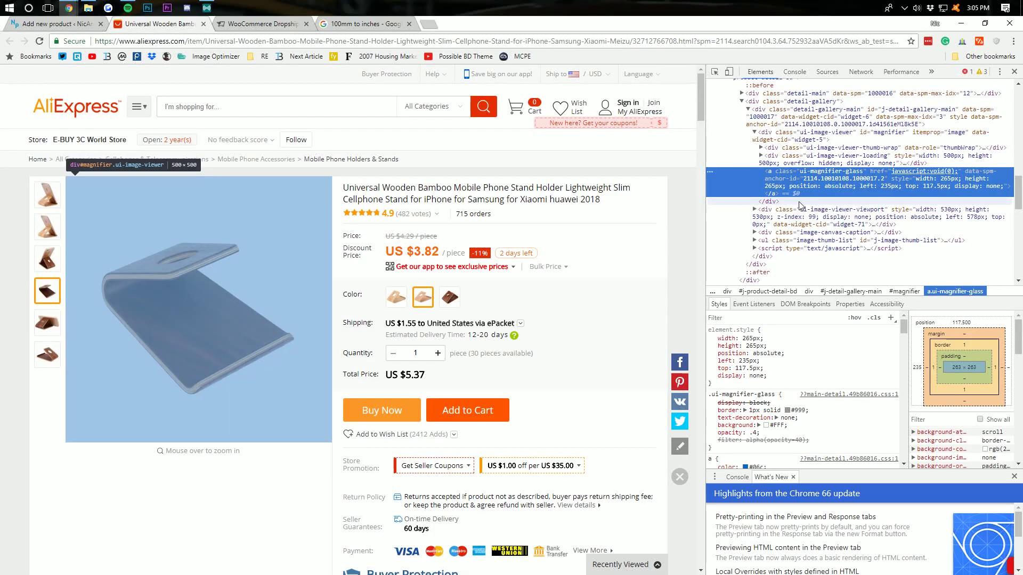
scroll(820, 202, up, 5)
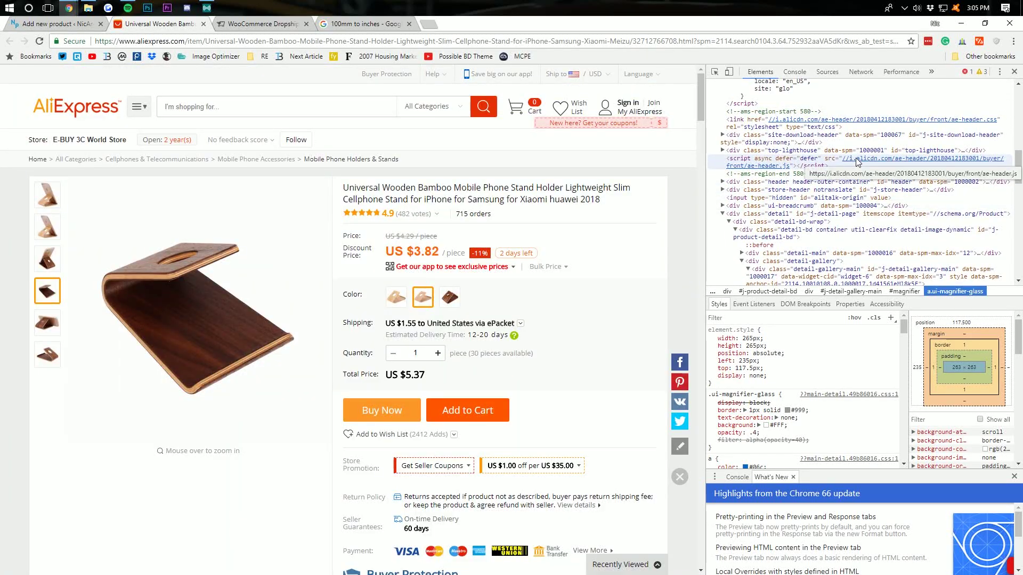
scroll(799, 178, down, 3)
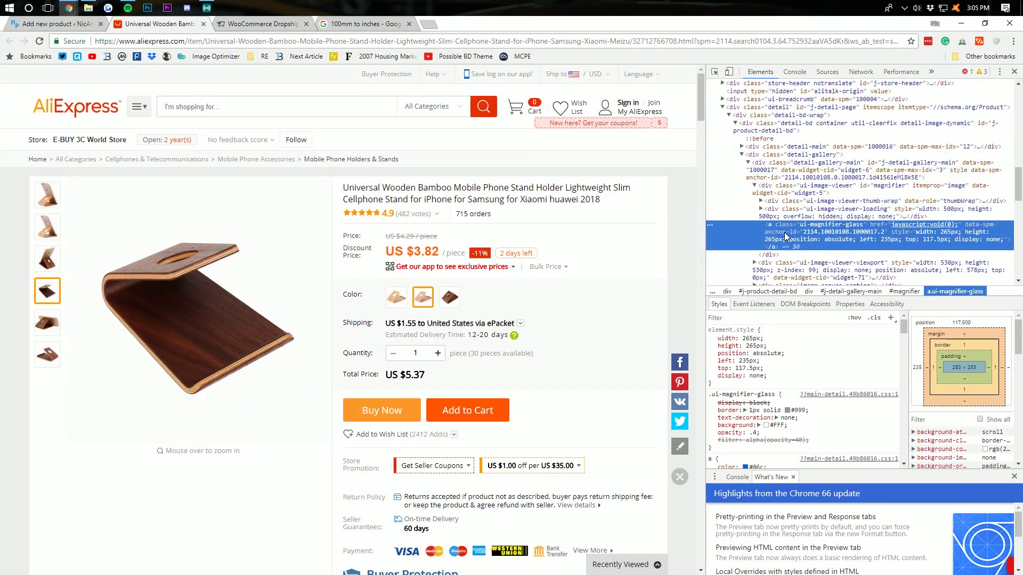
click(760, 201)
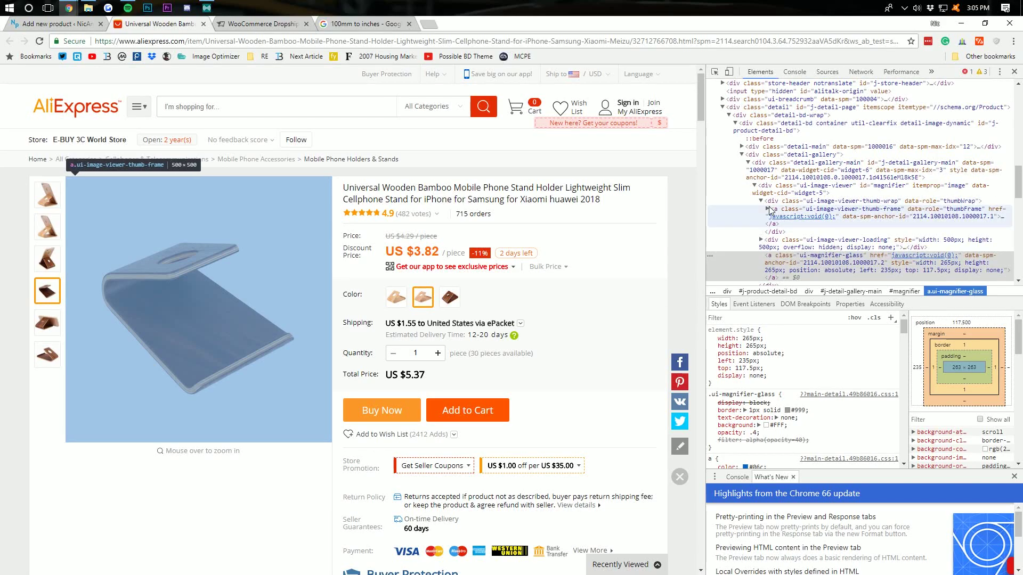
scroll(777, 224, down, 3)
click(754, 188)
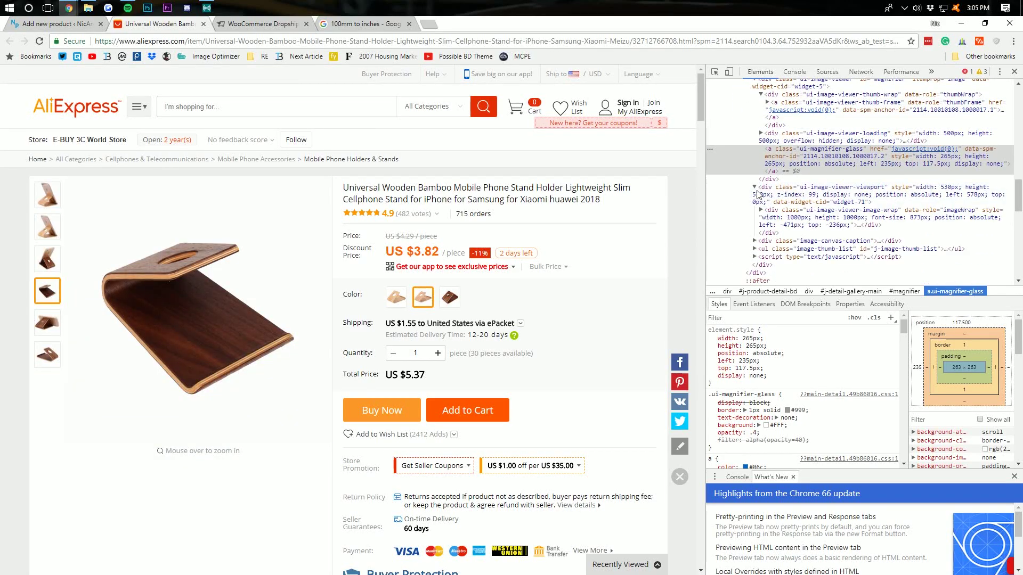
click(761, 210)
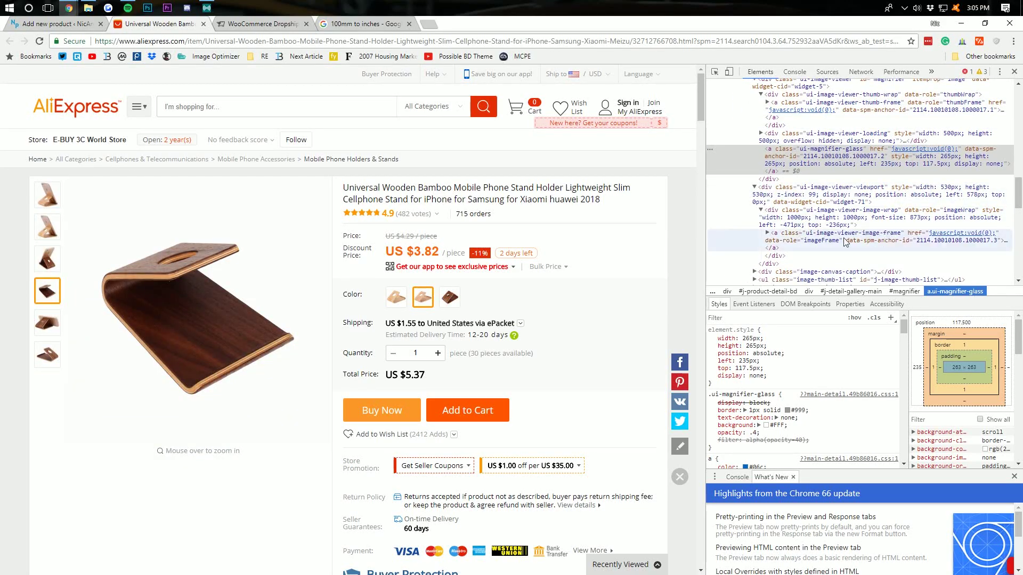
click(767, 233)
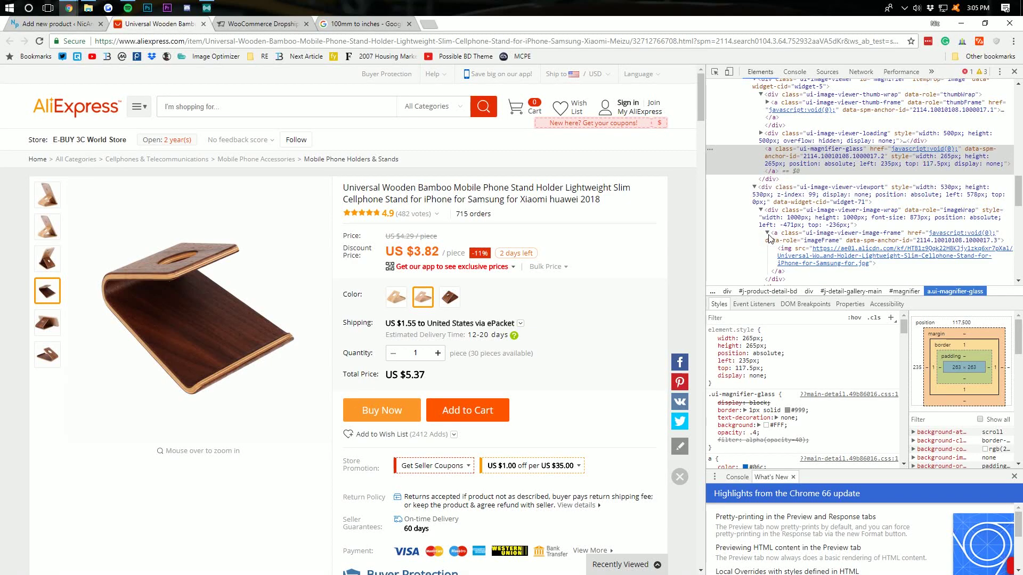
double_click(832, 257)
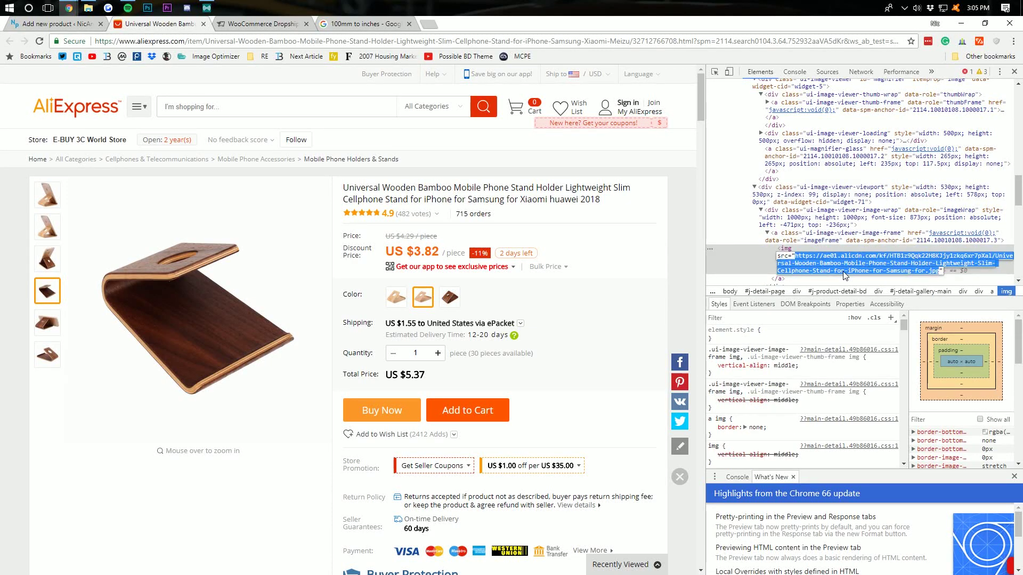
drag(397, 31, 395, 28)
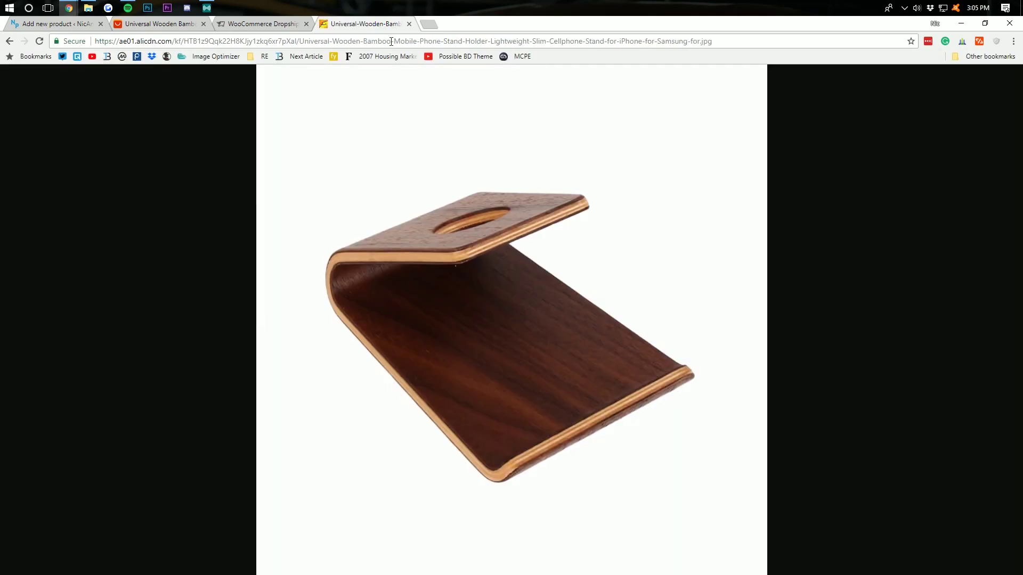
- Save the full-size walnut stand image to the computer
right_click(434, 243)
click(466, 263)
click(421, 287)
- Upload the saved walnut stand photo to the WooCommerce product and set it as the Walnut variation's image
click(64, 23)
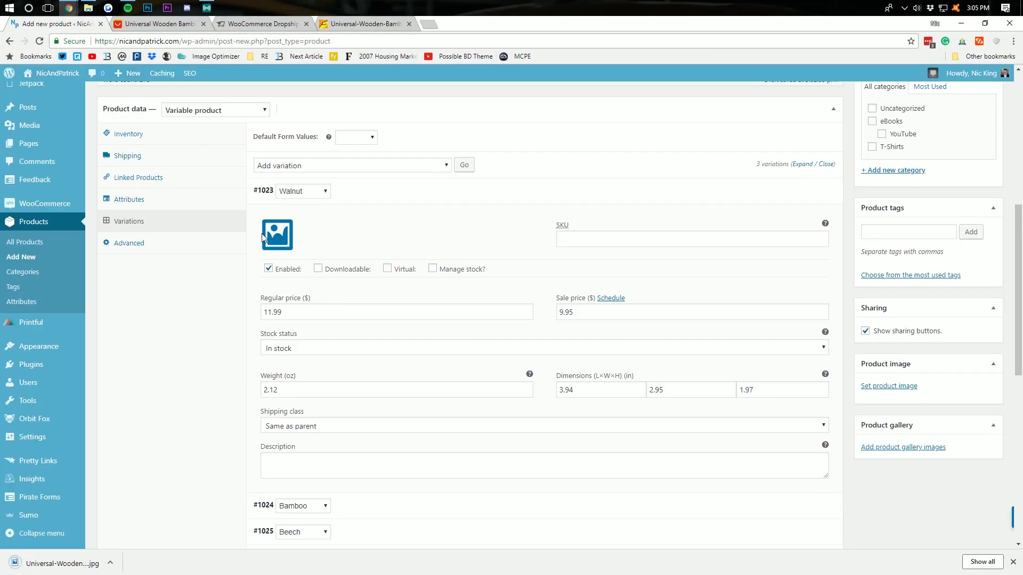
click(279, 234)
click(57, 116)
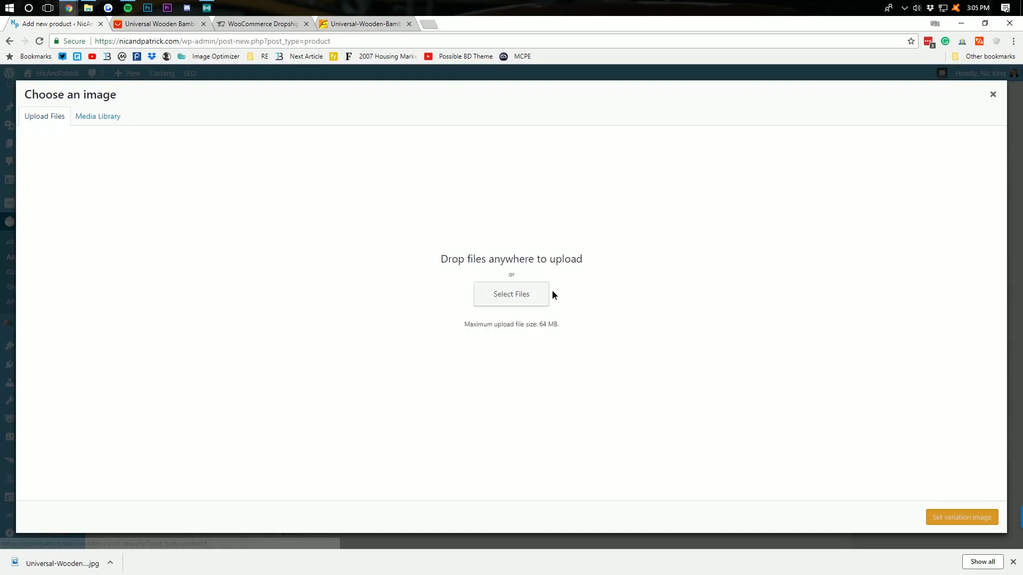
click(541, 302)
double_click(395, 95)
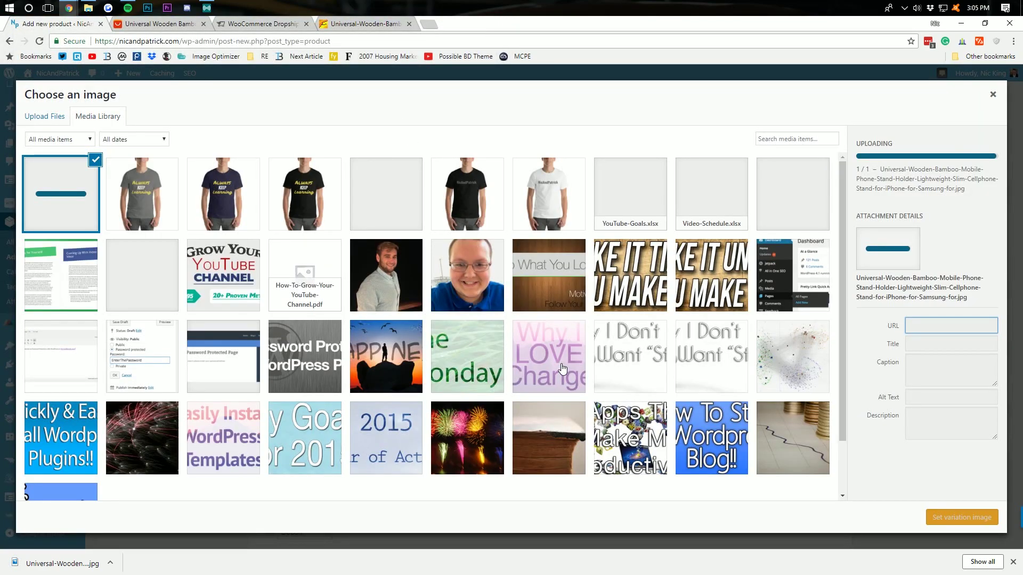
click(962, 518)
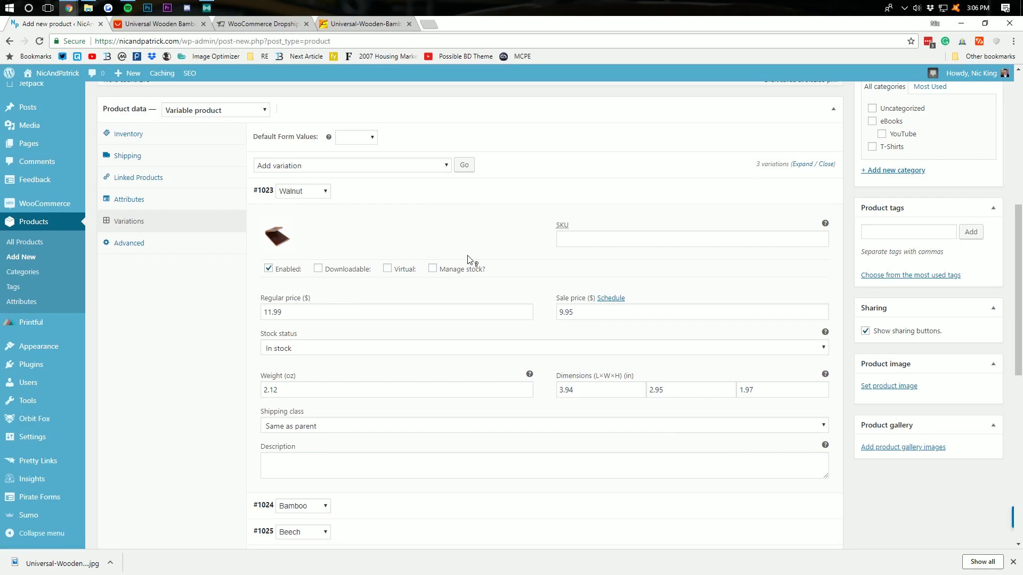
- Check the Bamboo and Beech variations' images, prices, weight and dimensions, and save the changes to the variations
scroll(455, 270, down, 3)
scroll(468, 213, up, 2)
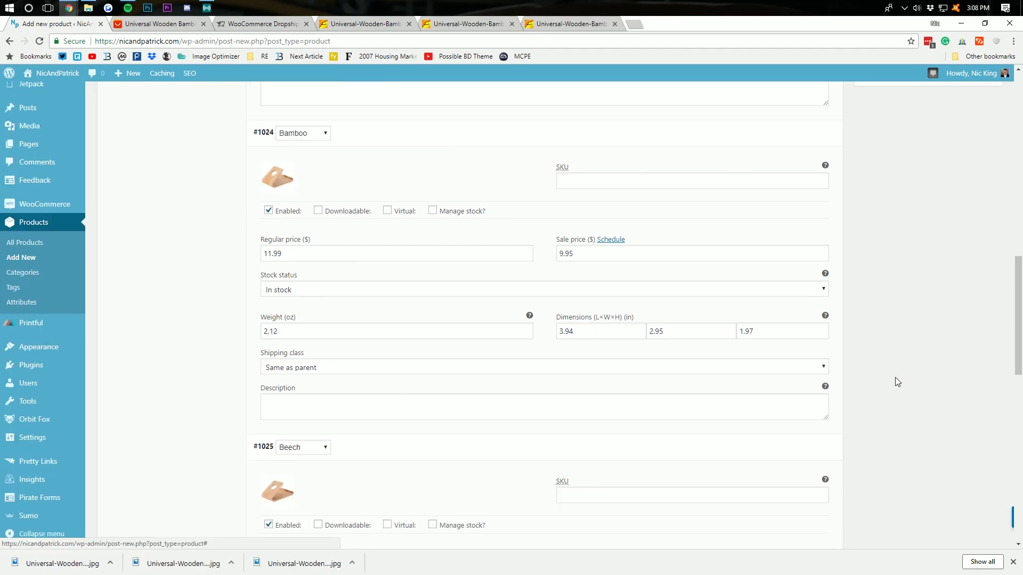
scroll(407, 201, down, 6)
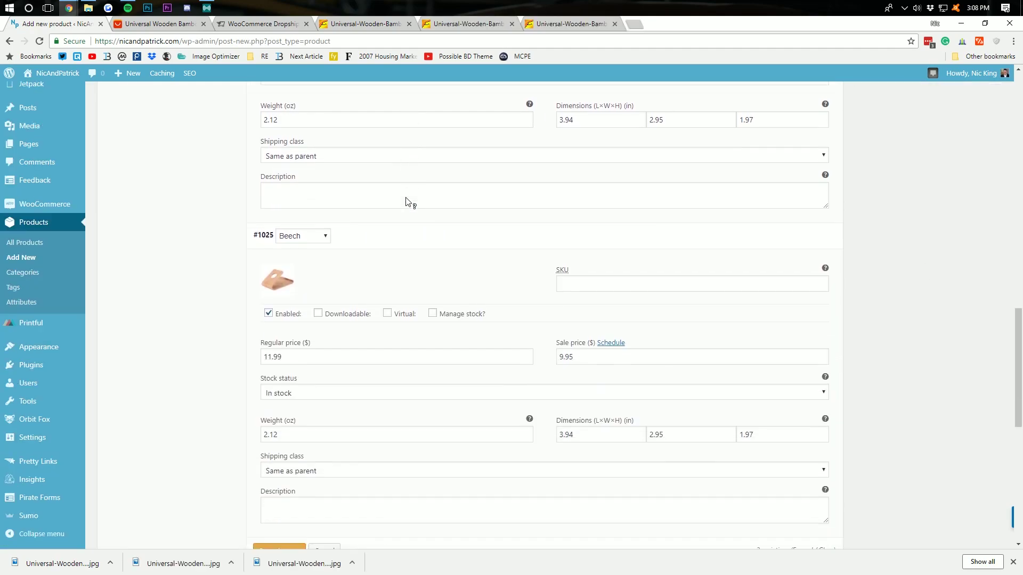
scroll(391, 252, down, 2)
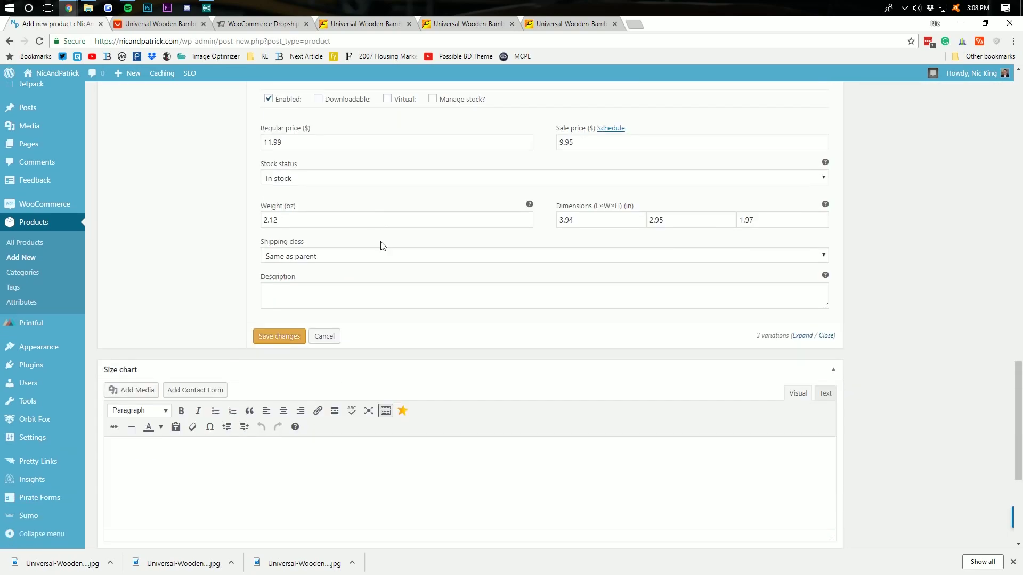
click(269, 339)
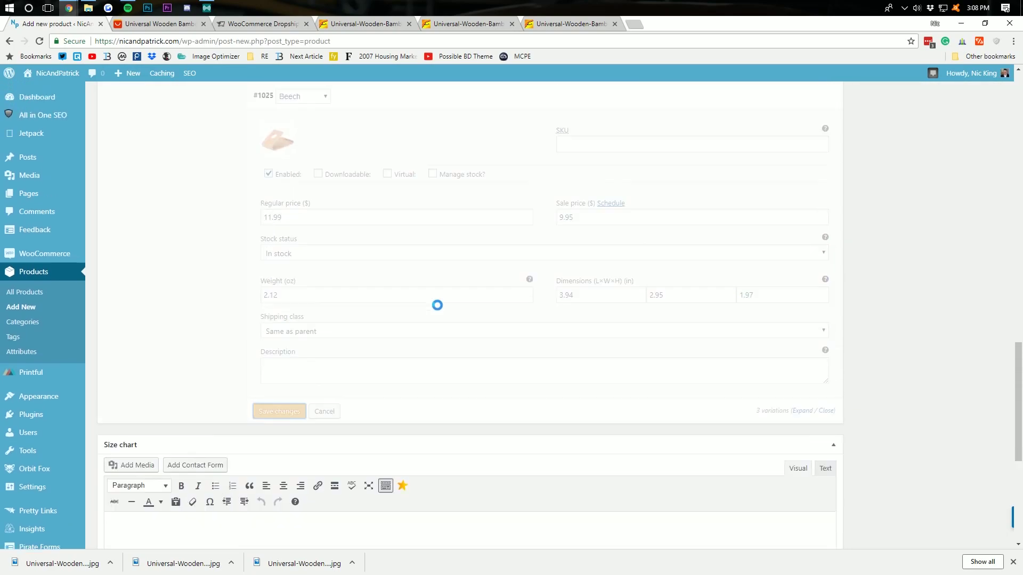
- Open the Wooden iPhone Stand product page from its permalink and review the description and layout
scroll(431, 297, up, 5)
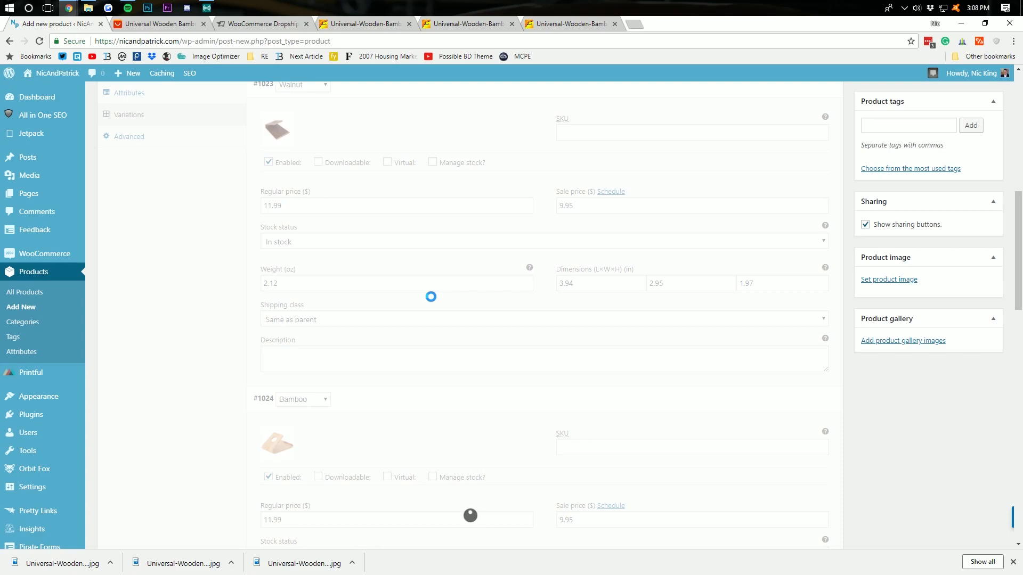
scroll(430, 297, up, 10)
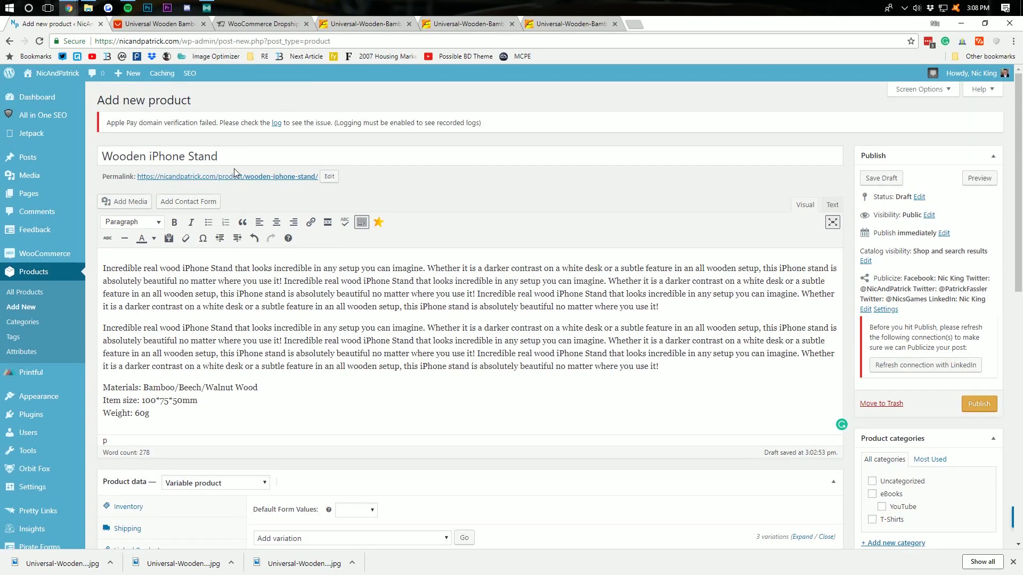
click(277, 176)
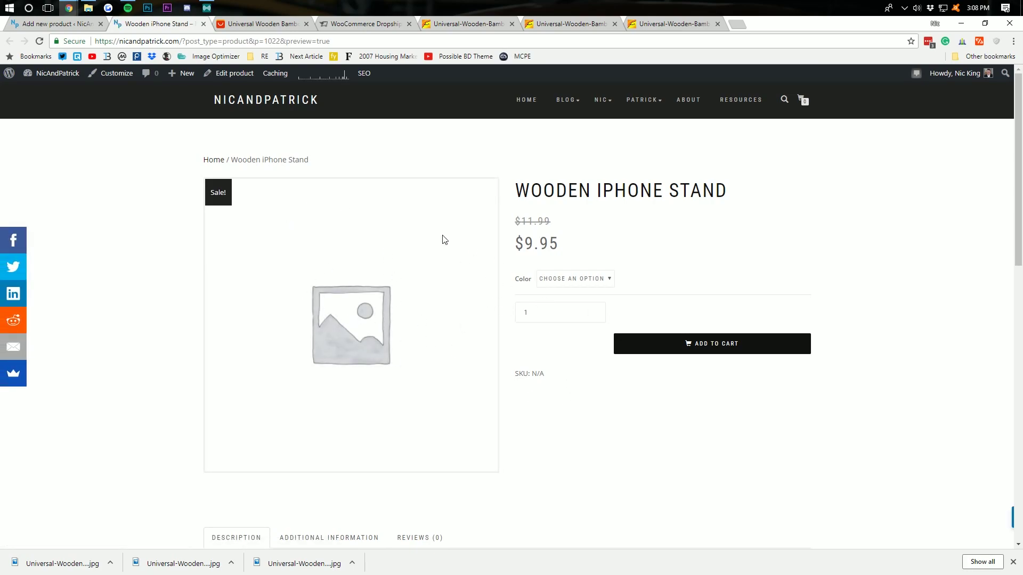
scroll(556, 236, down, 7)
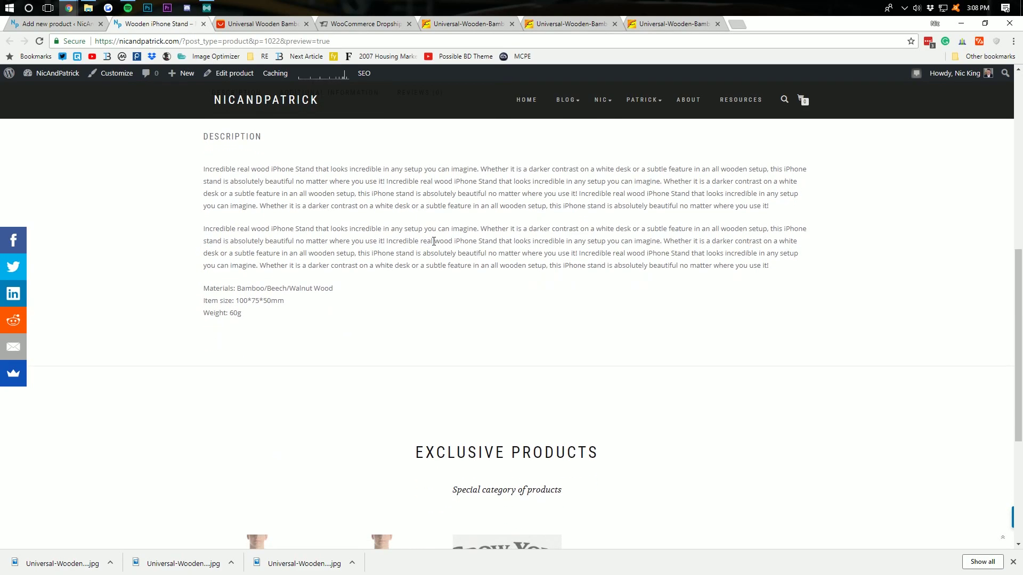
scroll(277, 297, up, 7)
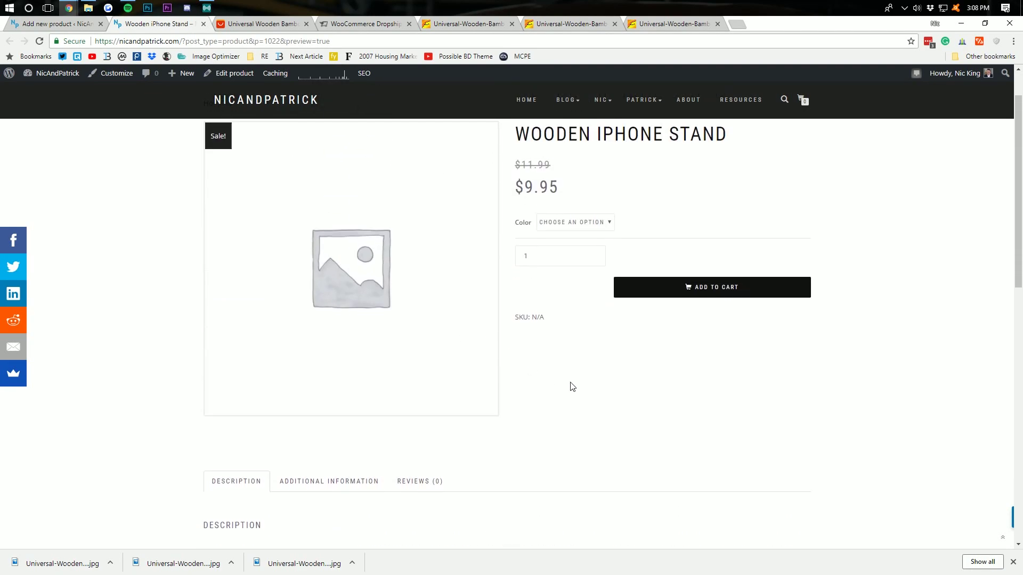
scroll(573, 242, down, 1)
scroll(573, 242, down, 1)
- Switch the product page's color option through Walnut, Bamboo and Beech to check each variation's image
click(576, 171)
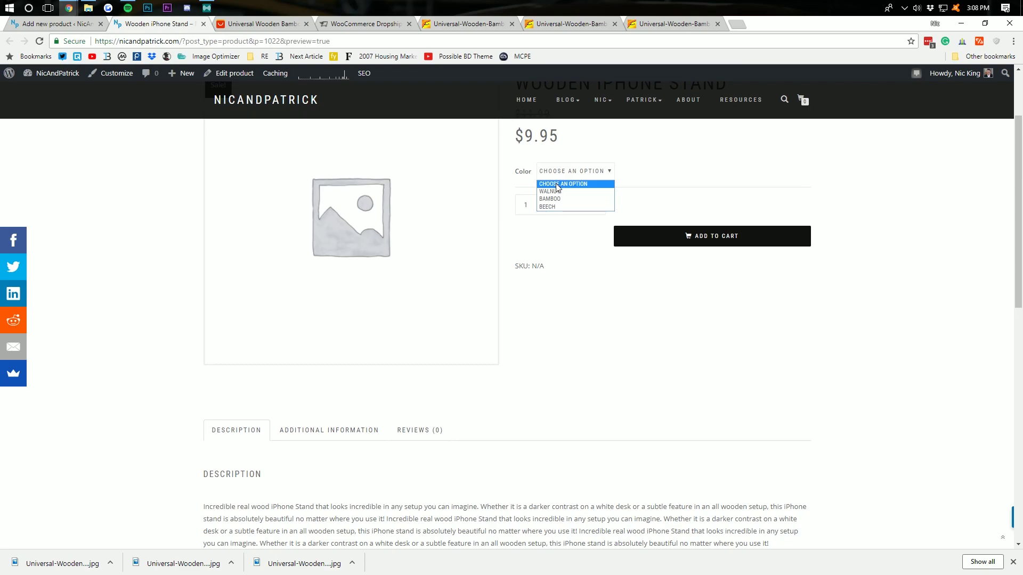
click(558, 194)
scroll(372, 242, up, 2)
click(586, 278)
click(556, 303)
click(551, 283)
click(561, 313)
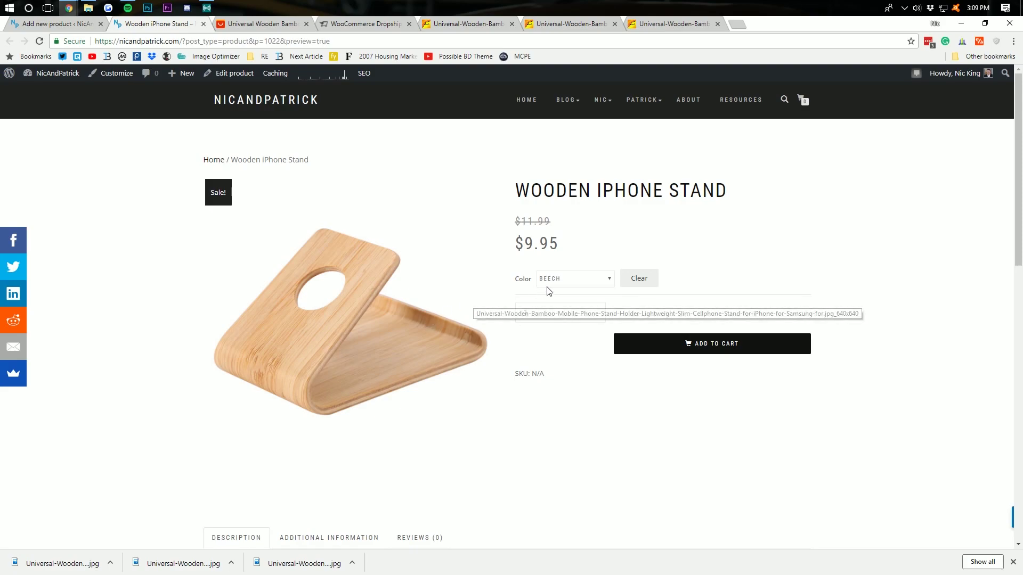
click(559, 278)
click(563, 314)
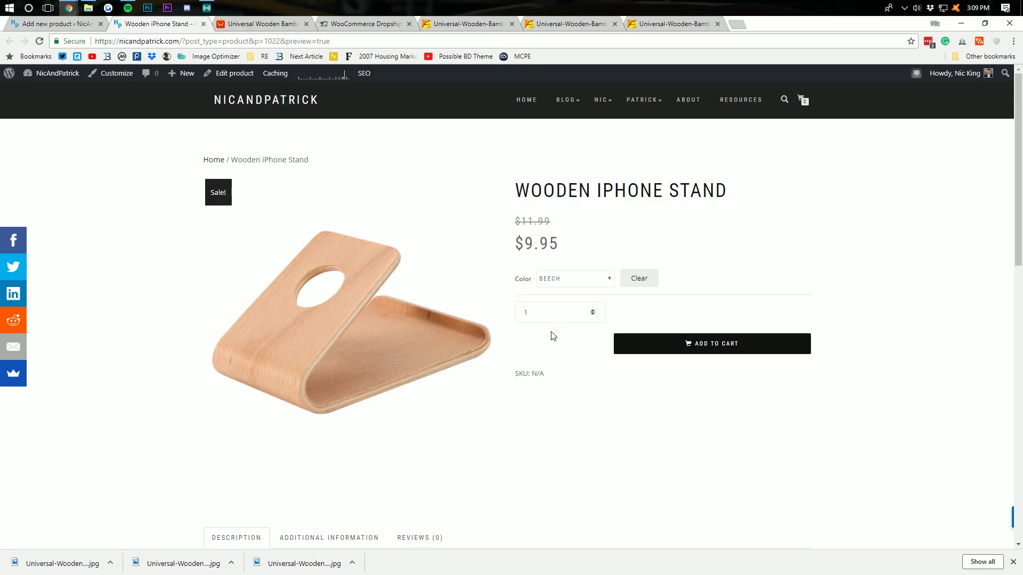
- Review the product page's additional information, reviews, description and exclusive products sections, and reload the page
scroll(477, 384, down, 5)
click(323, 312)
scroll(334, 345, down, 1)
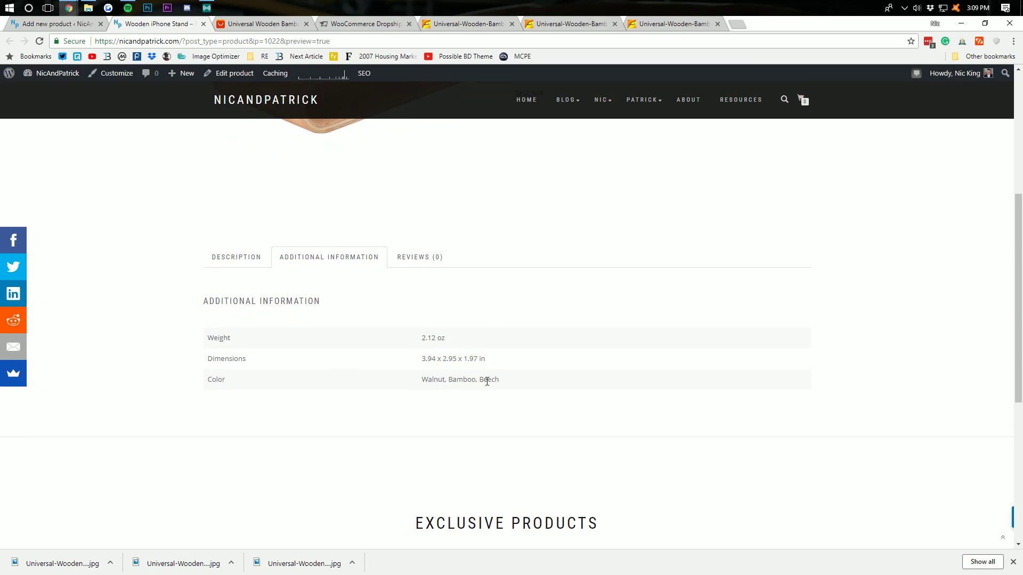
click(419, 257)
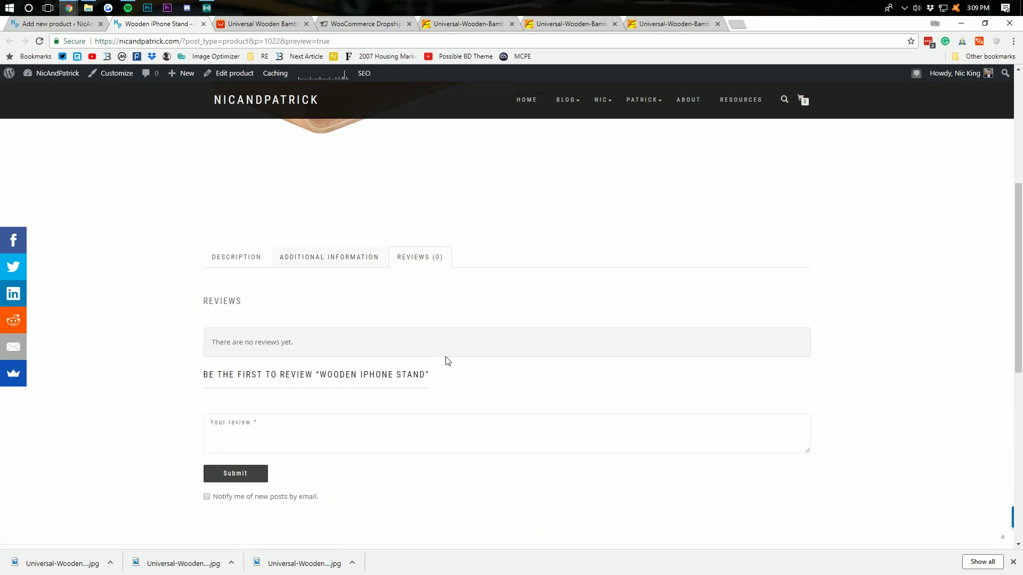
click(247, 258)
scroll(434, 347, down, 8)
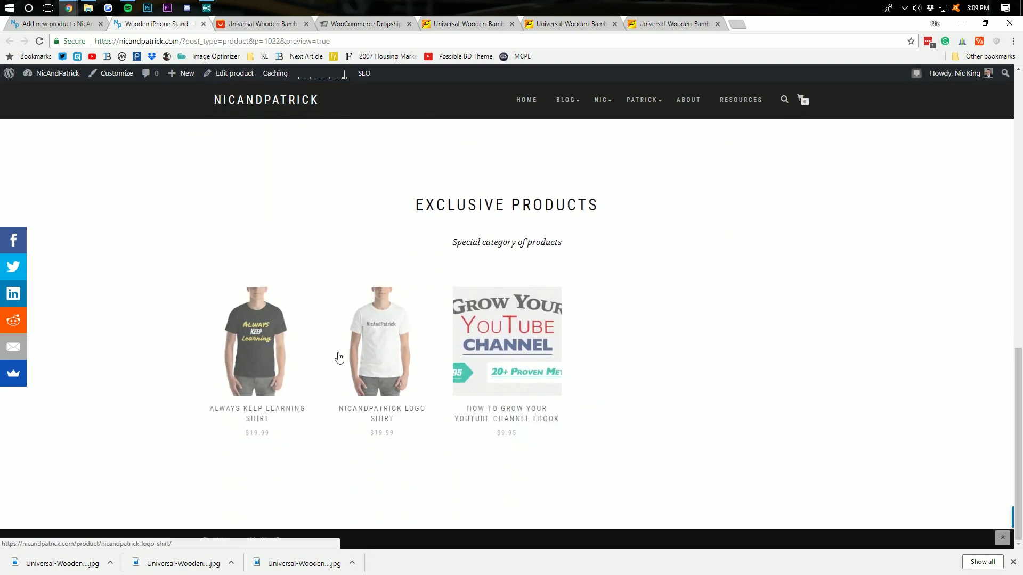
scroll(556, 399, up, 12)
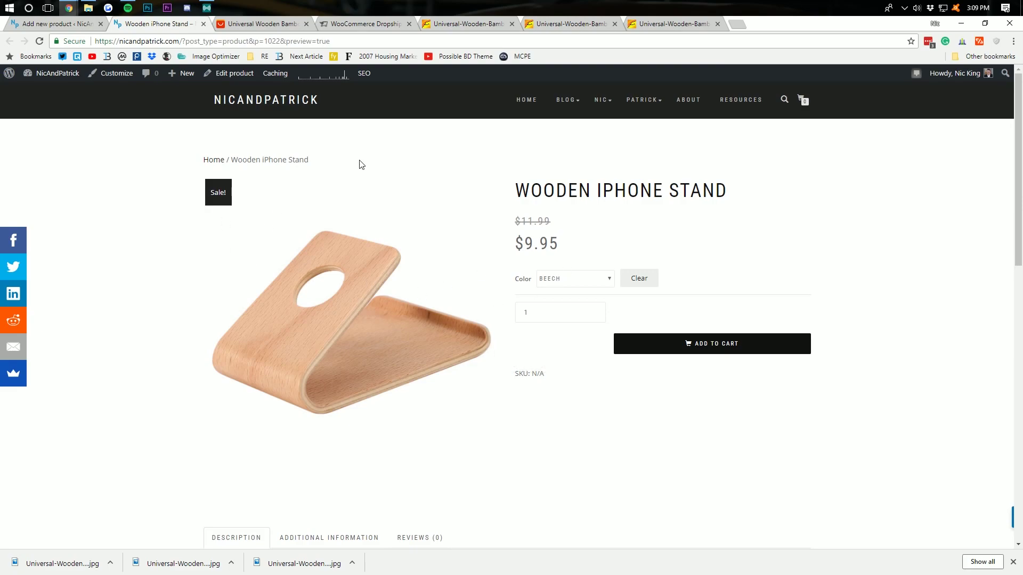
key(F5)
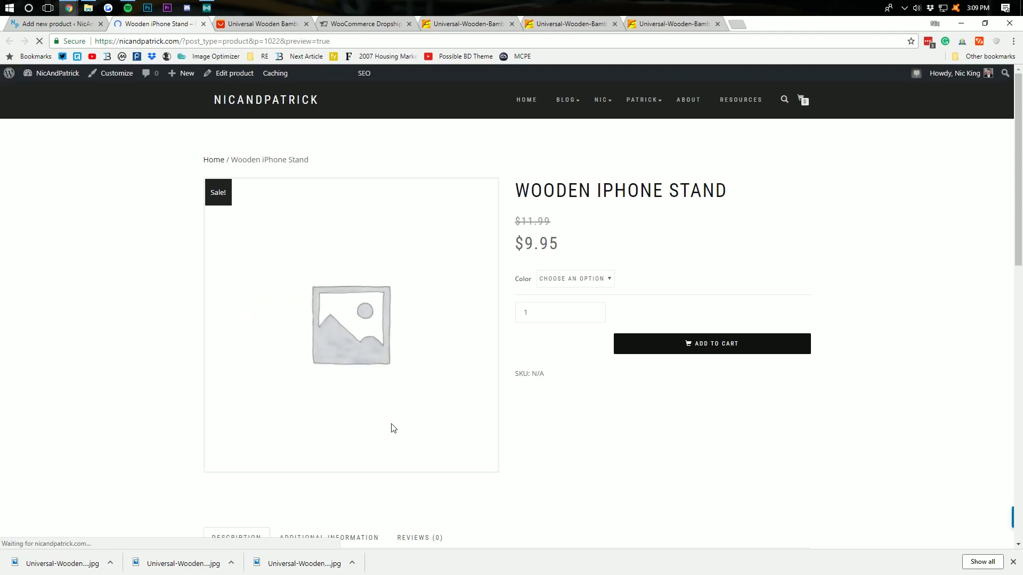
- Inspect the AliExpress gallery photo of the bamboo stand holding a phone and open its full-size image in a new tab
click(66, 25)
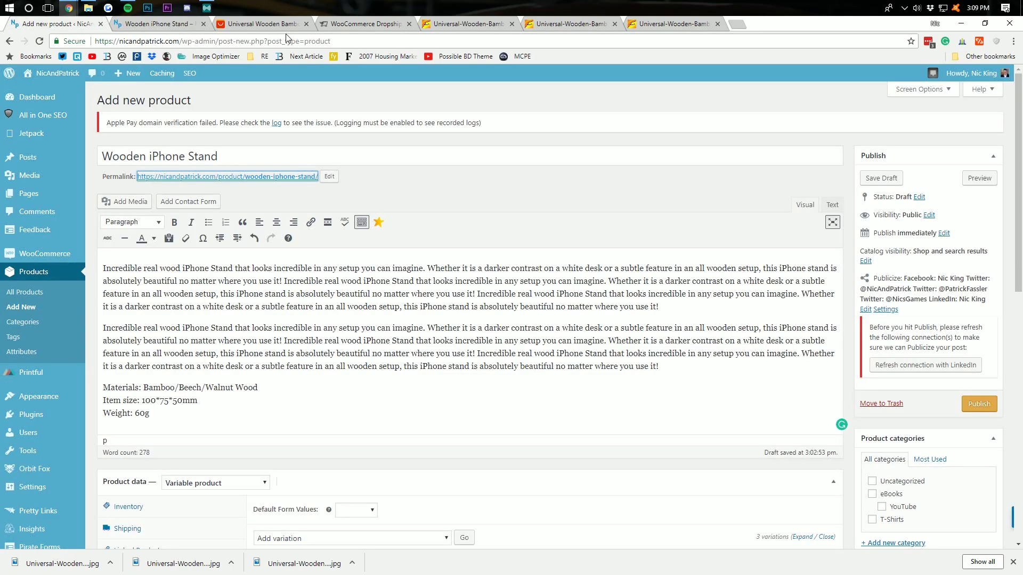
click(279, 26)
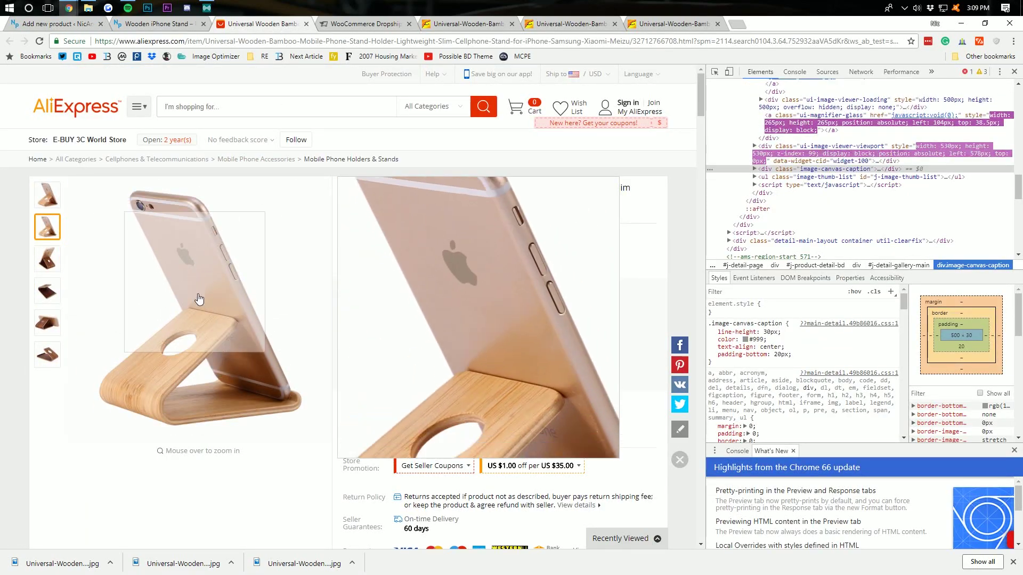
right_click(205, 316)
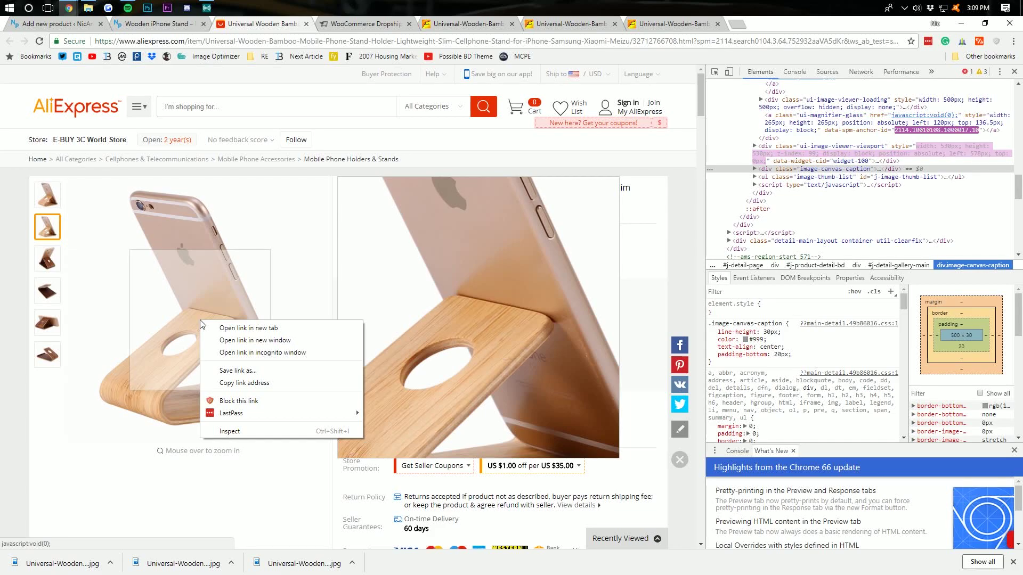
click(245, 427)
click(754, 148)
scroll(759, 143, down, 1)
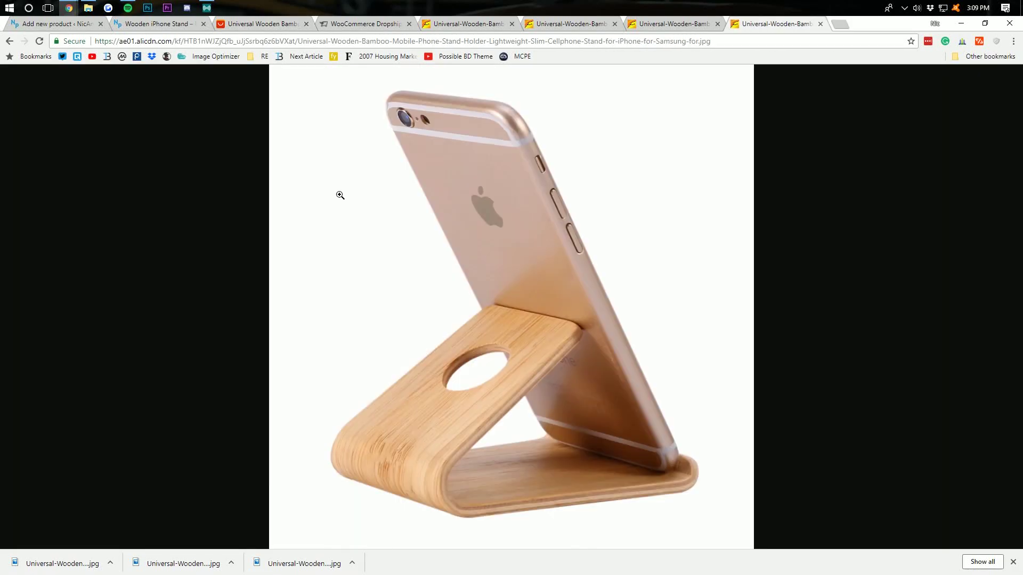
- Save the full-size photo of the bamboo stand holding a phone to the computer
right_click(382, 219)
click(427, 244)
key(Return)
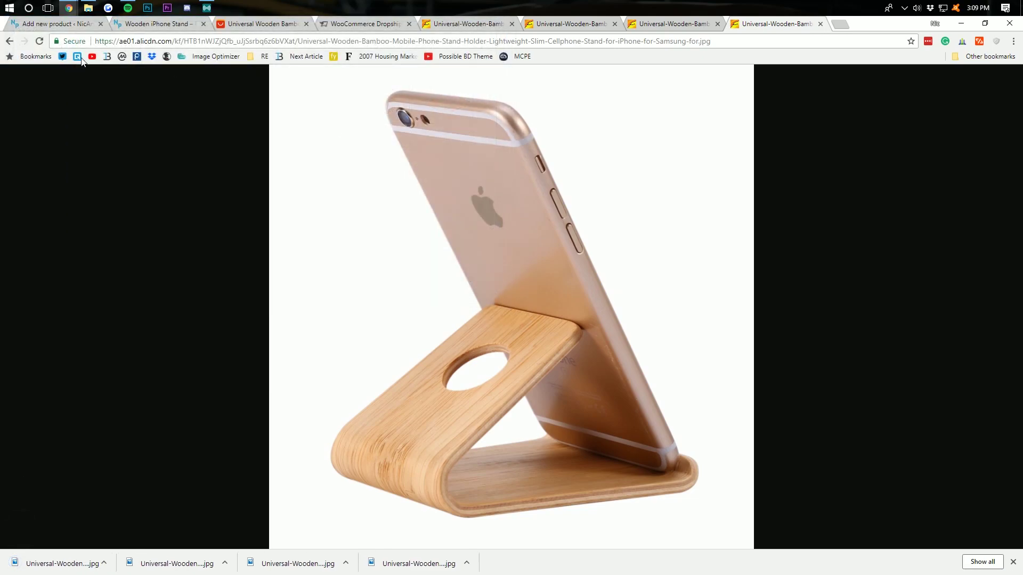
- Upload the photo of the stand holding a phone to the WooCommerce product and set it as the product image
click(69, 25)
scroll(937, 397, down, 7)
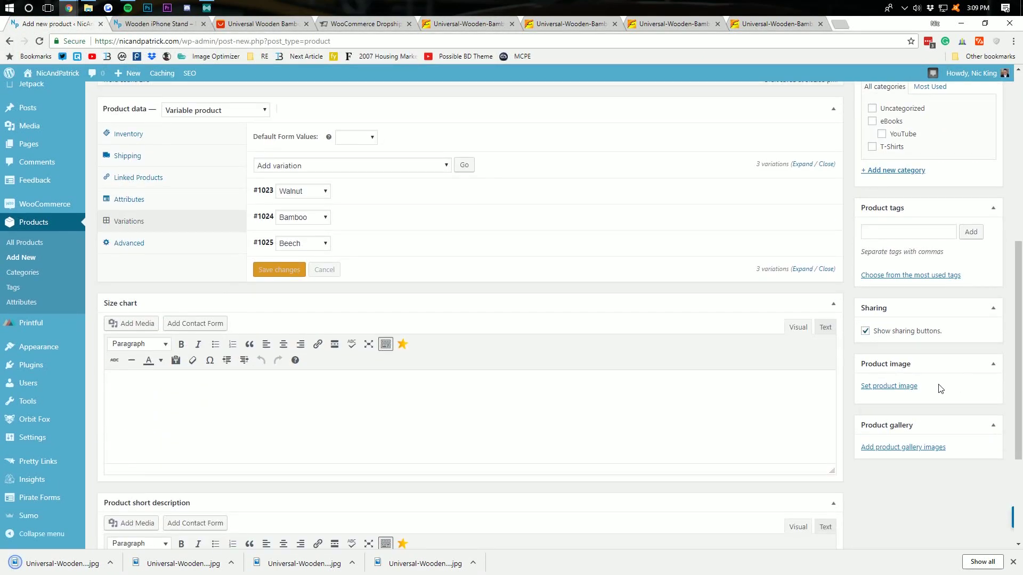
click(878, 384)
click(50, 118)
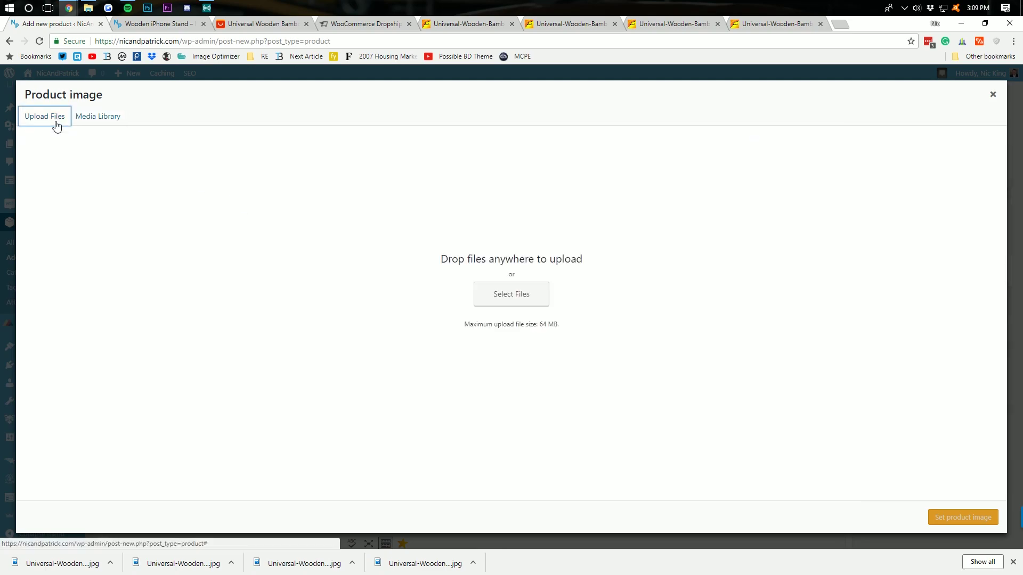
click(539, 293)
double_click(419, 144)
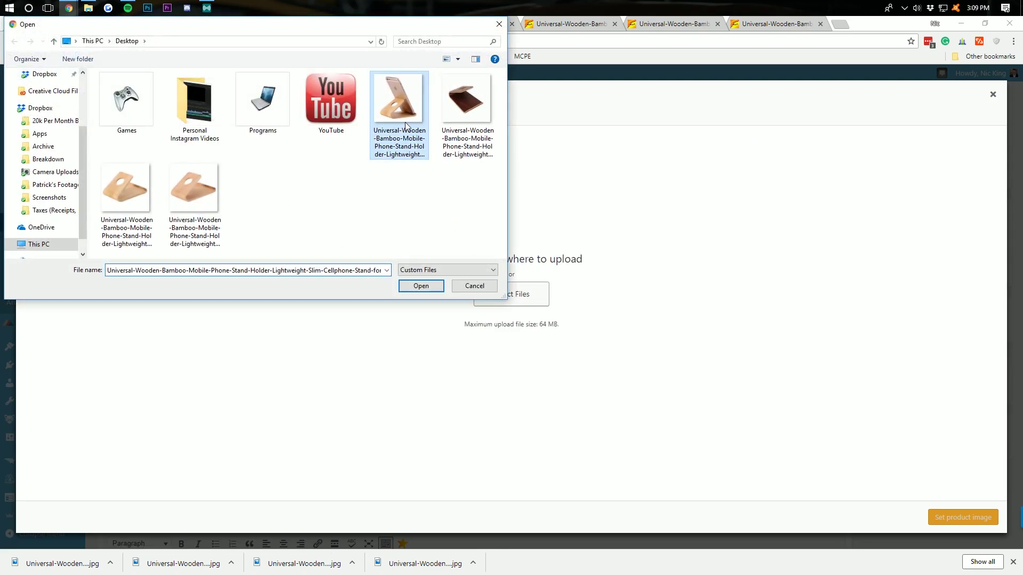
click(974, 517)
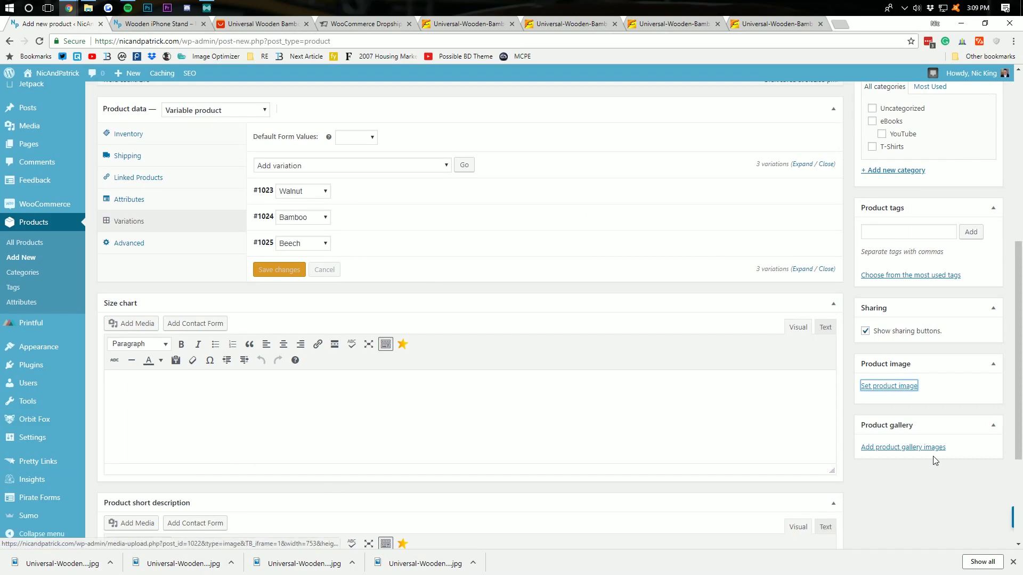
- Save the bamboo stand photo from the AliExpress description to the computer for the product gallery, and move on to the beech stand photo
scroll(916, 426, down, 3)
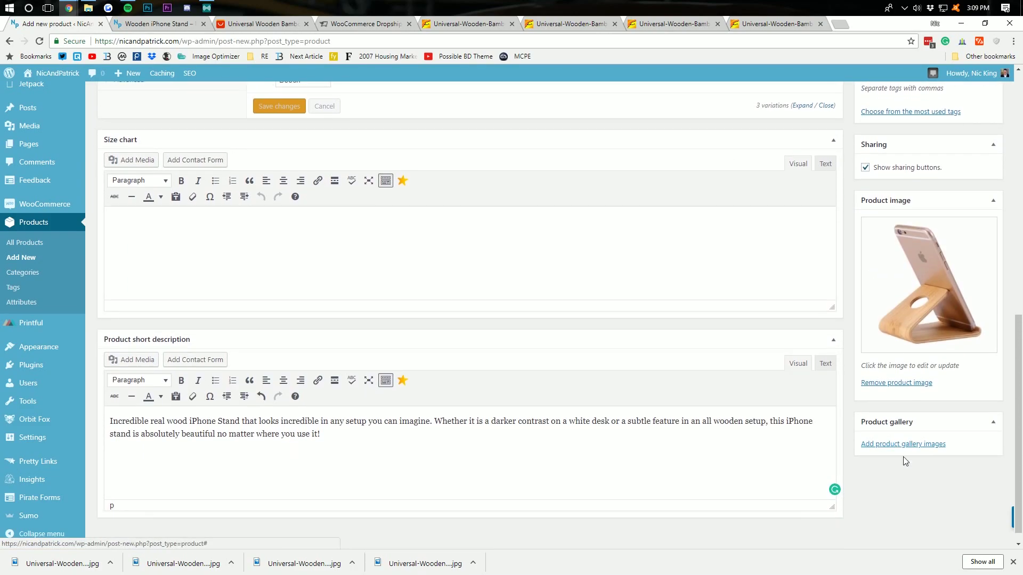
click(260, 24)
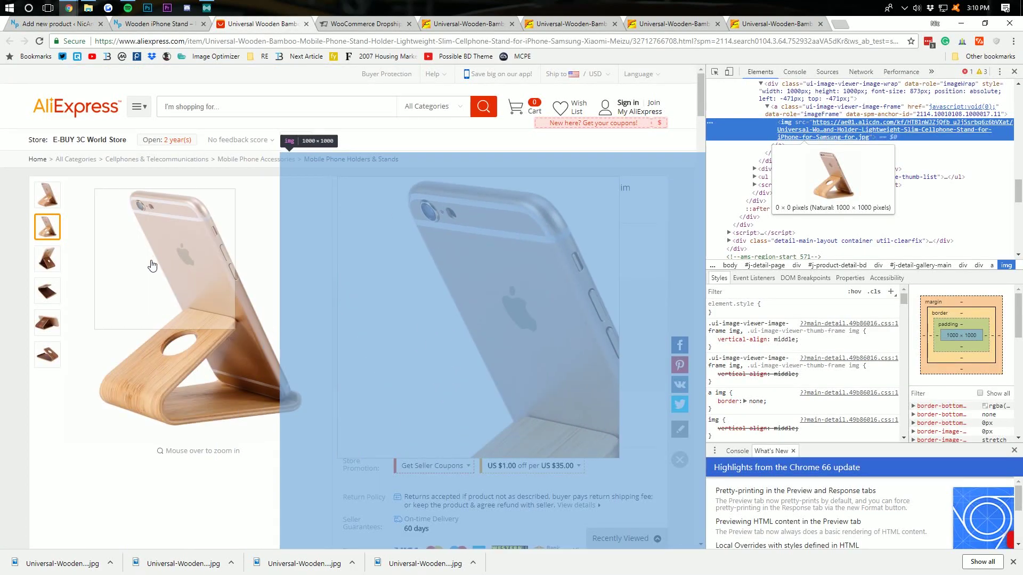
scroll(347, 287, down, 20)
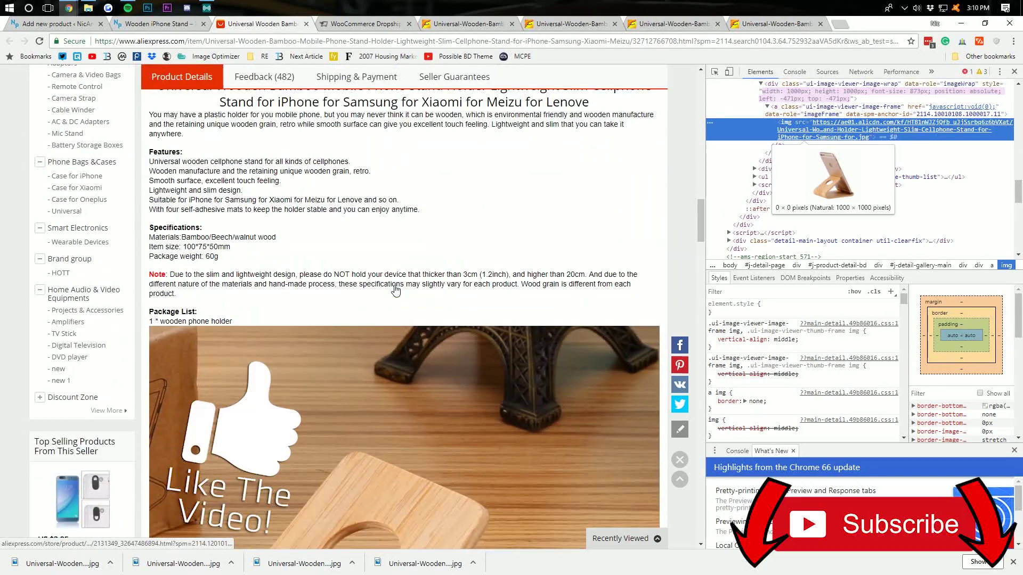
scroll(400, 307, down, 5)
scroll(370, 325, down, 2)
right_click(356, 257)
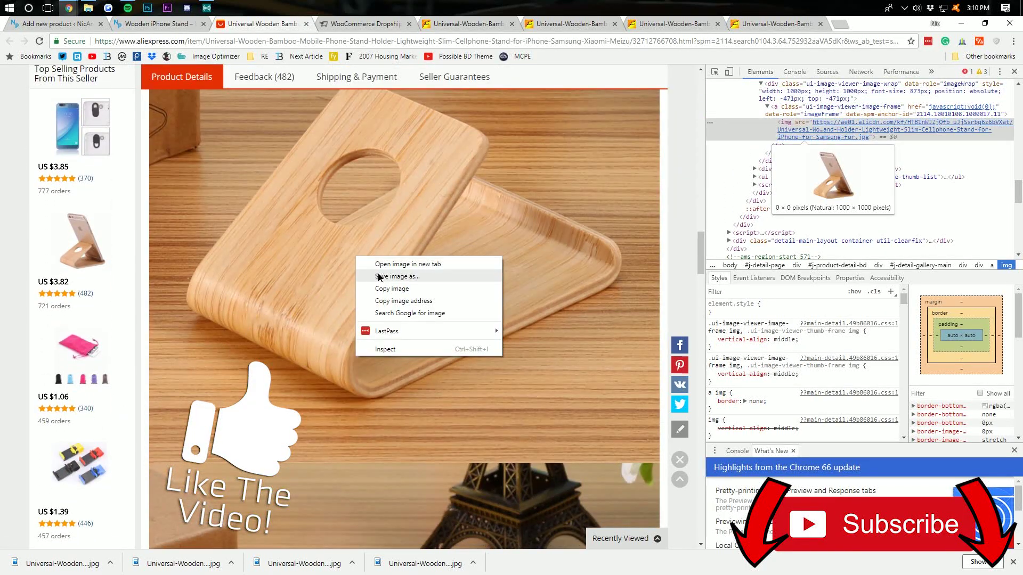
click(379, 277)
click(409, 285)
right_click(395, 264)
scroll(293, 349, down, 3)
scroll(293, 348, down, 1)
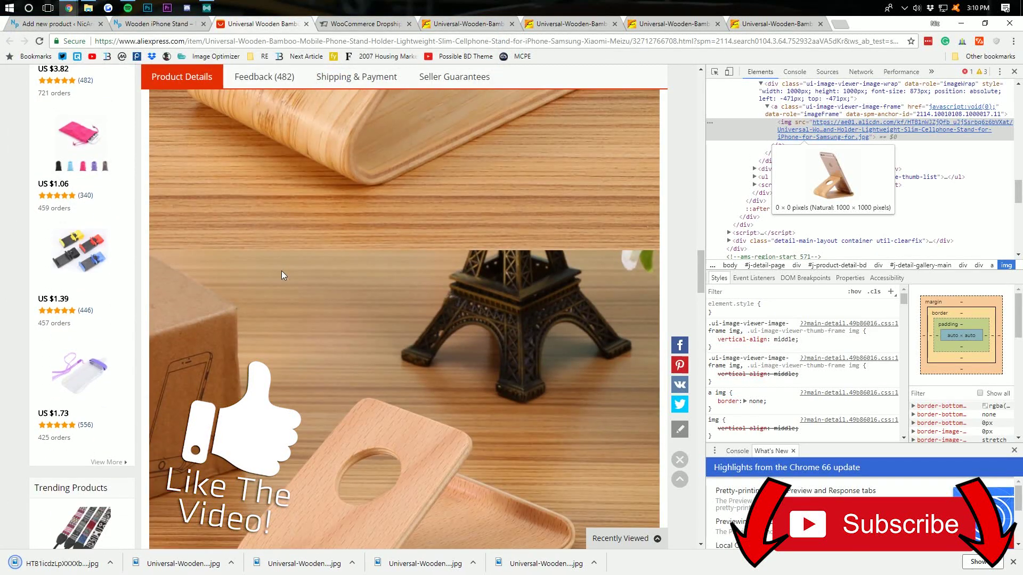
- Save the beech stand photo and both photos of the phone on the walnut stand from the AliExpress description to the computer
right_click(282, 271)
click(345, 290)
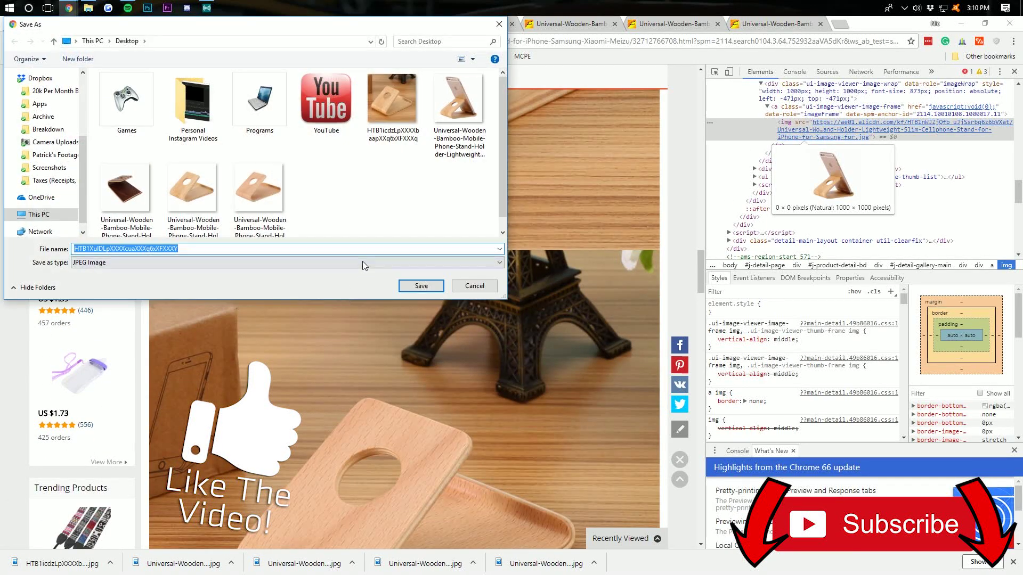
click(421, 285)
scroll(411, 308, down, 1)
scroll(410, 308, down, 3)
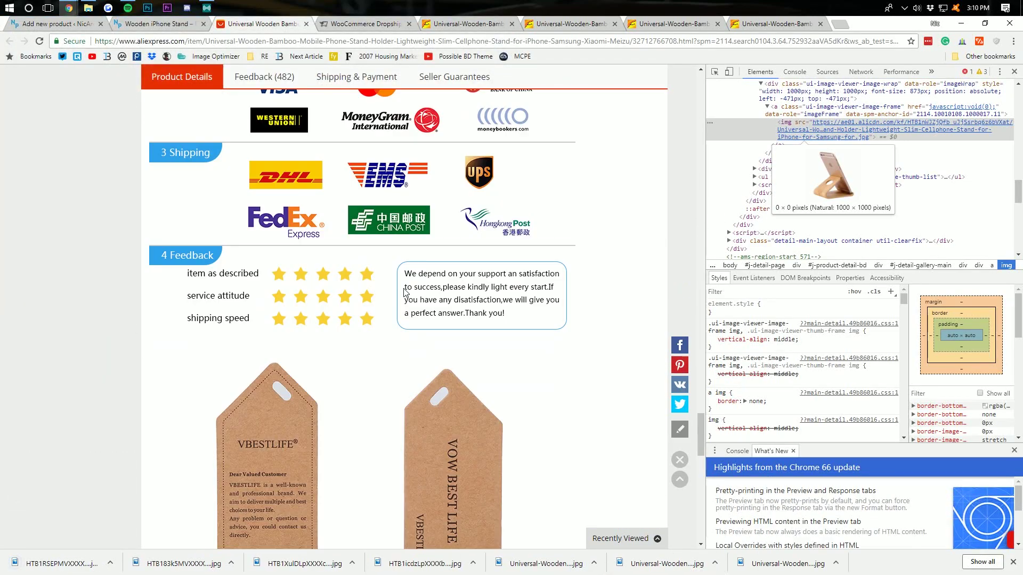
scroll(404, 320, up, 5)
scroll(282, 239, up, 6)
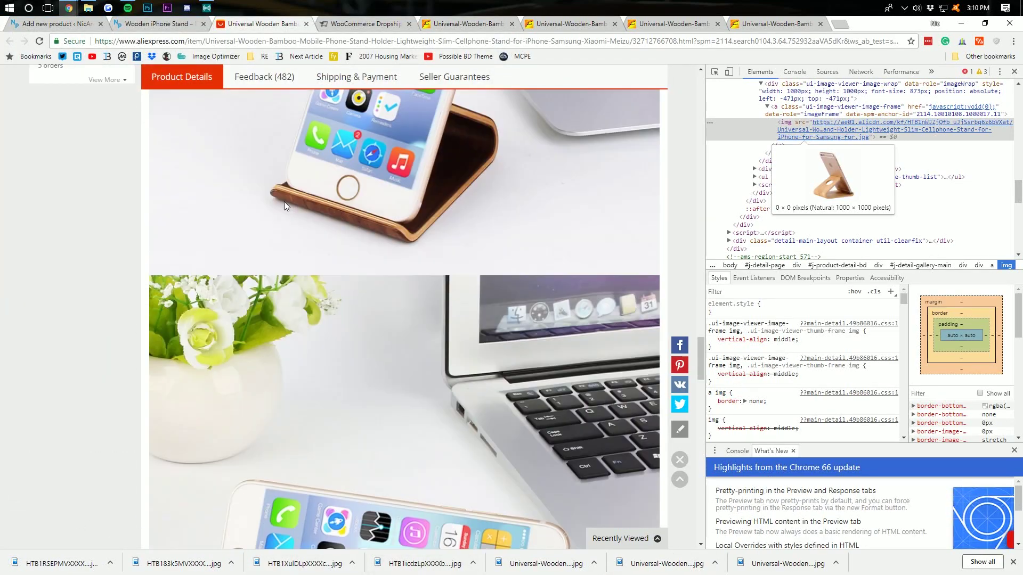
- Upload the four saved AliExpress description photos and add them to the WooCommerce product gallery
click(56, 25)
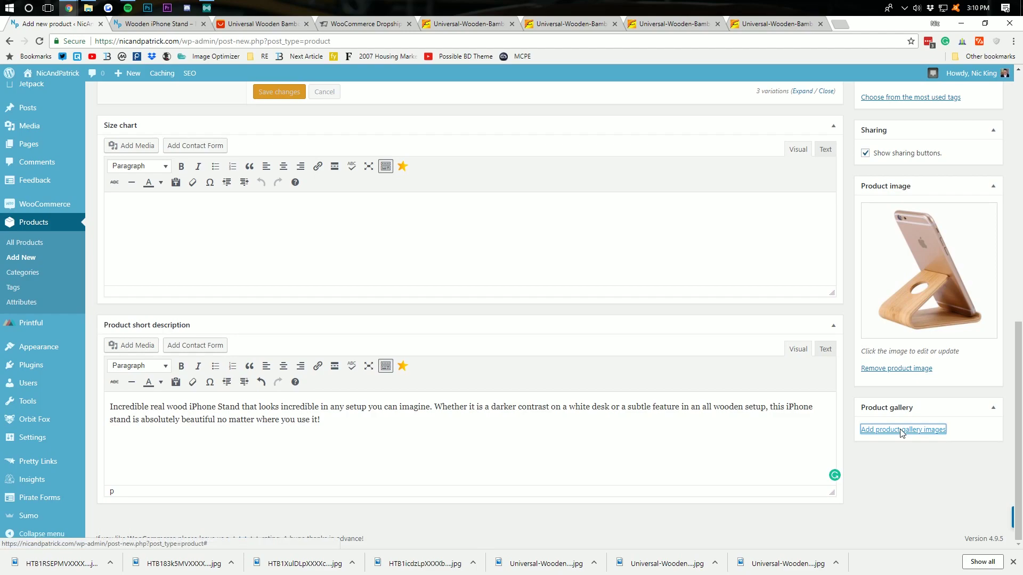
click(884, 433)
click(45, 119)
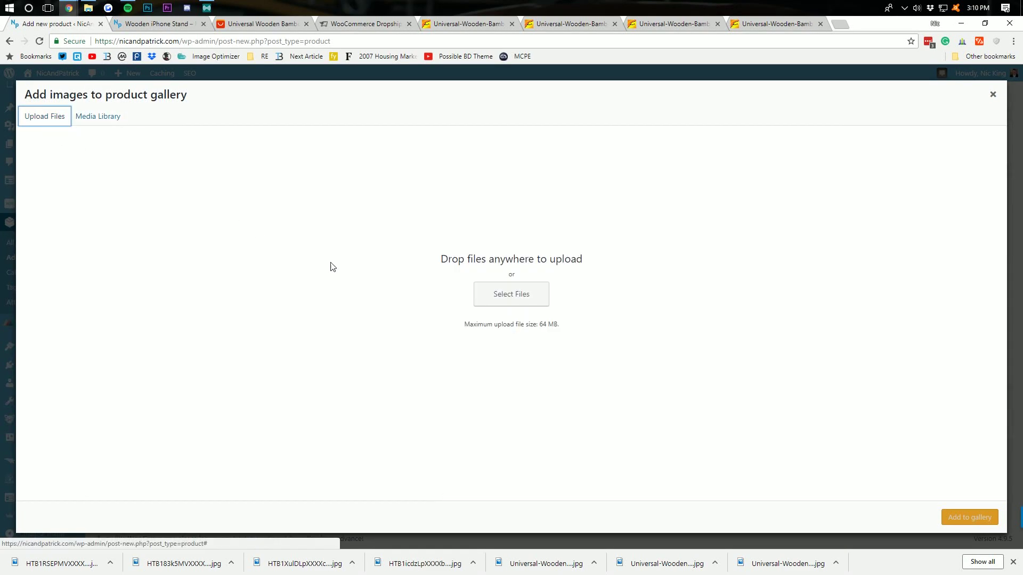
click(539, 293)
click(194, 181)
shift+click(396, 128)
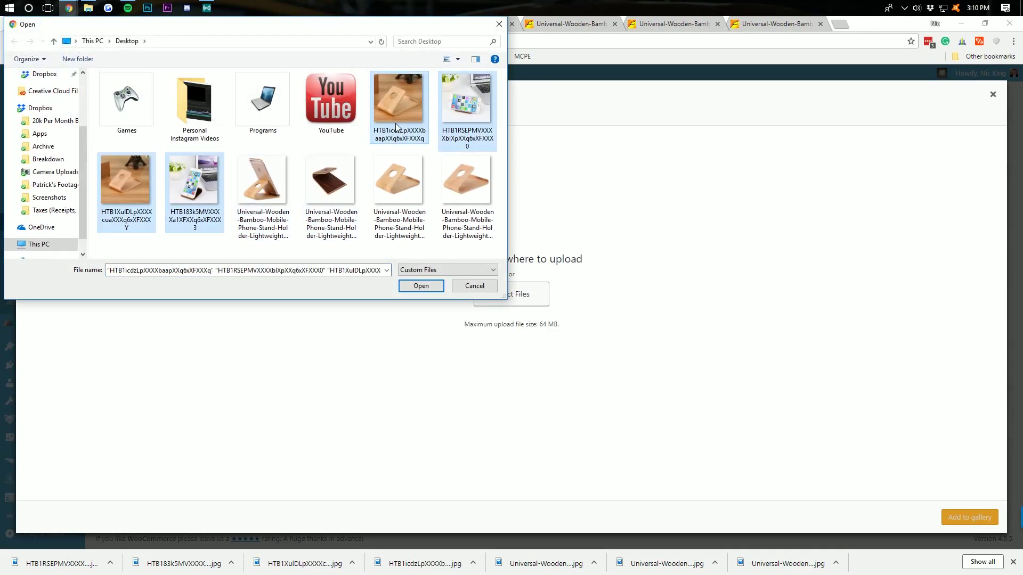
click(434, 288)
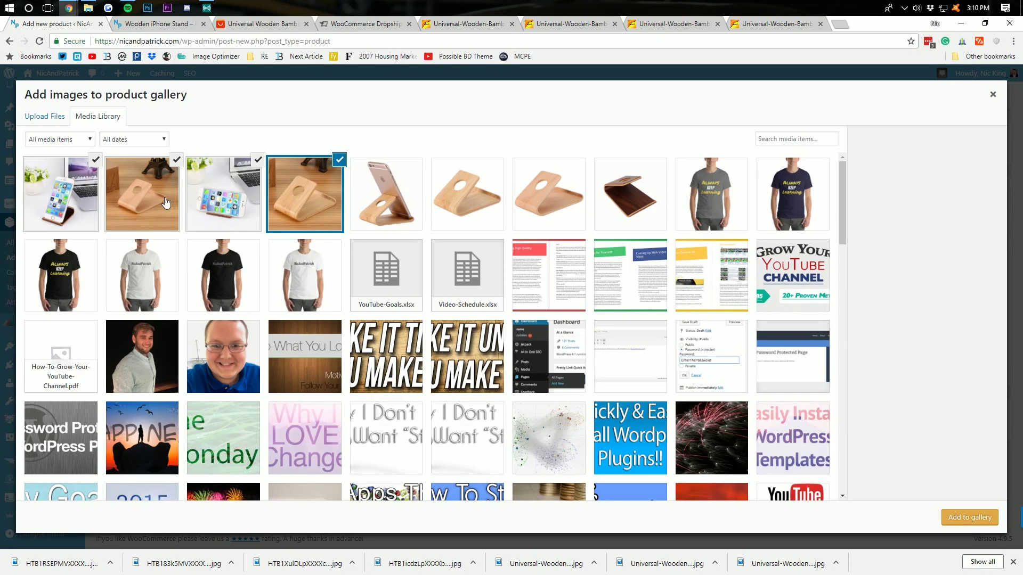
click(971, 517)
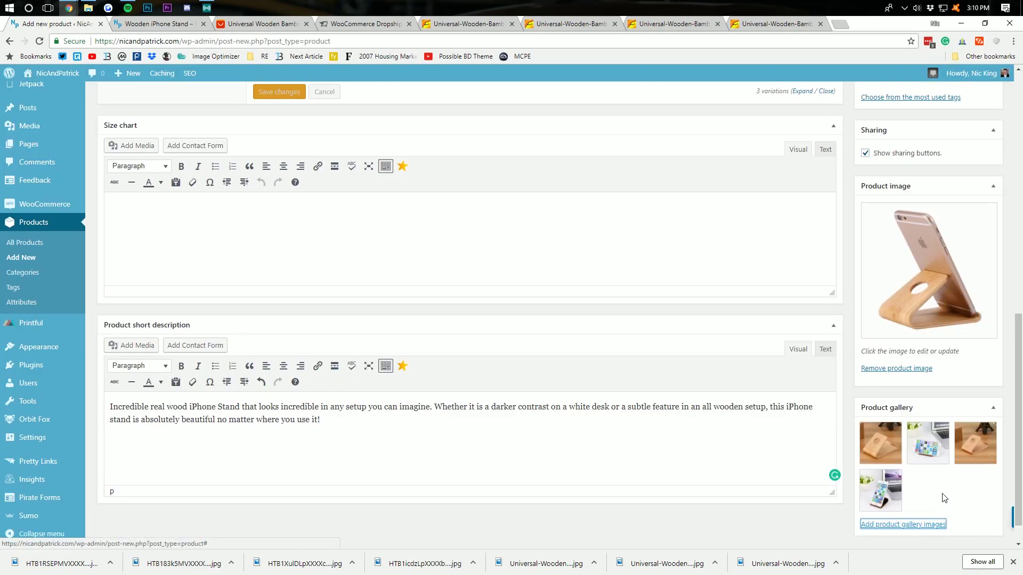
- Reorder the product gallery so the upright phone photo comes first and the landscape phone photo second, ahead of the empty stands
scroll(945, 499, down, 1)
drag(942, 415, 858, 422)
drag(892, 463, 886, 417)
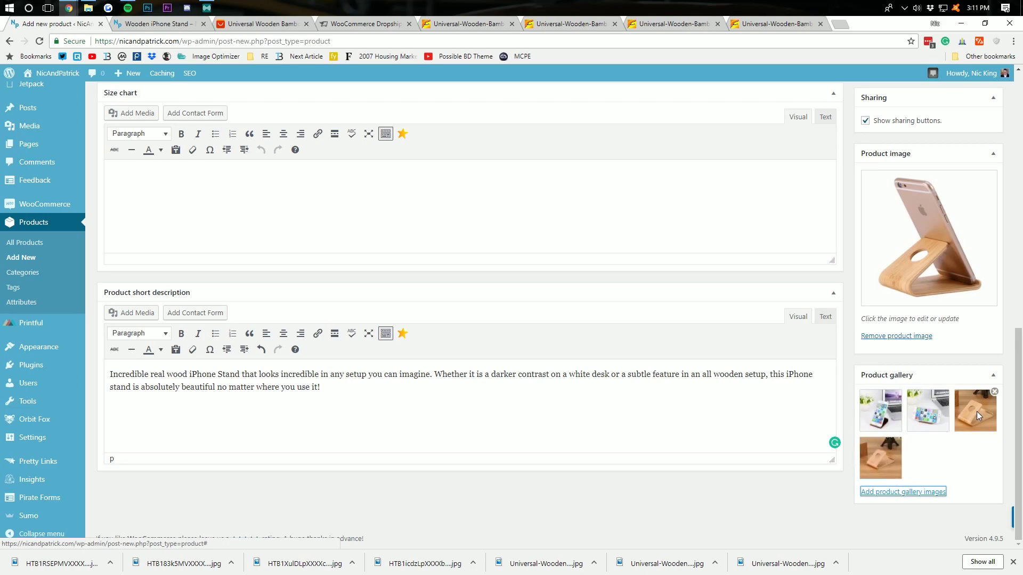
- Turn off Publicize sharing to every connected Facebook, Twitter and LinkedIn account for this product
scroll(966, 394, up, 15)
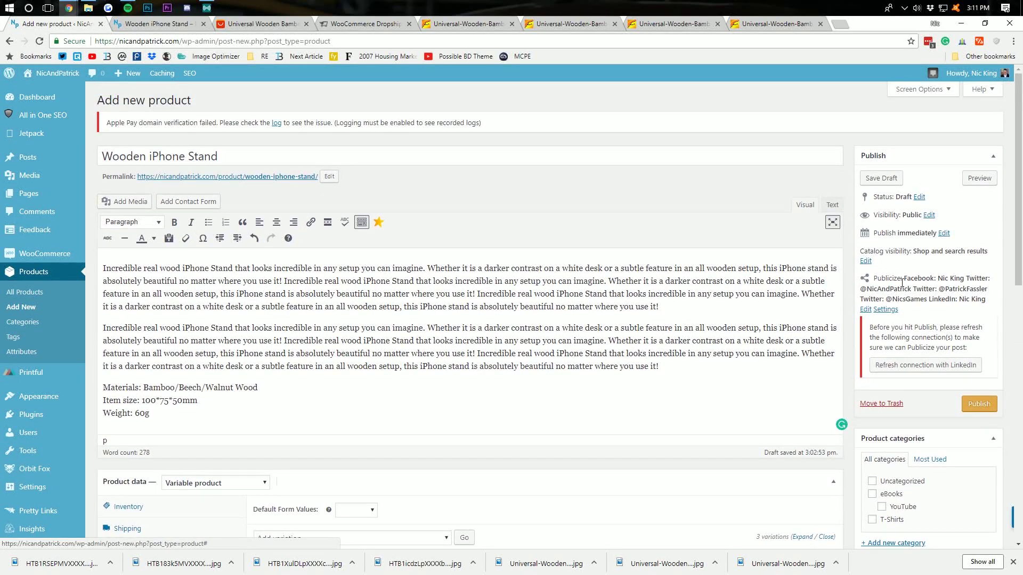
click(865, 309)
click(867, 291)
click(868, 300)
click(868, 311)
click(867, 332)
click(867, 321)
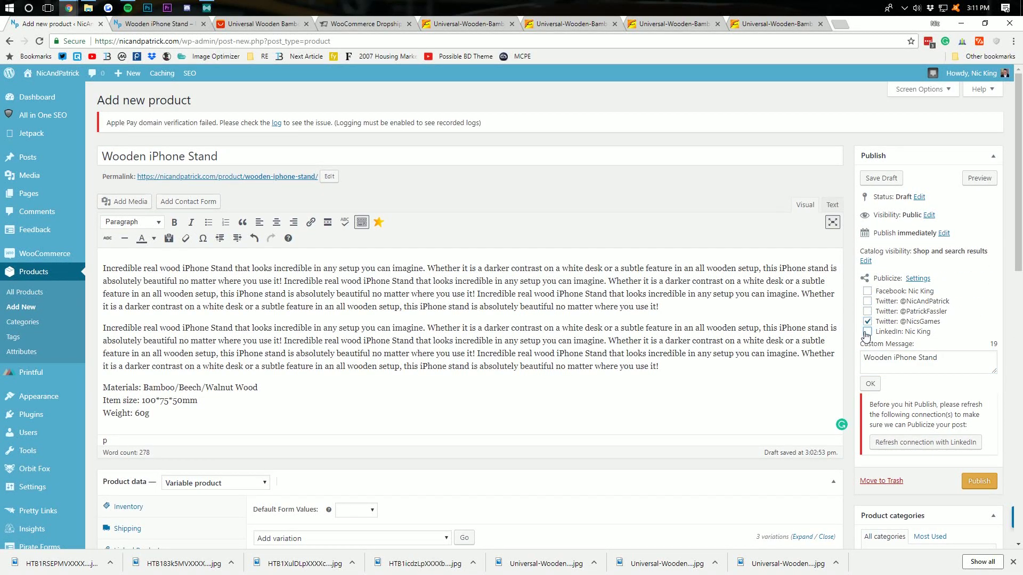
click(869, 384)
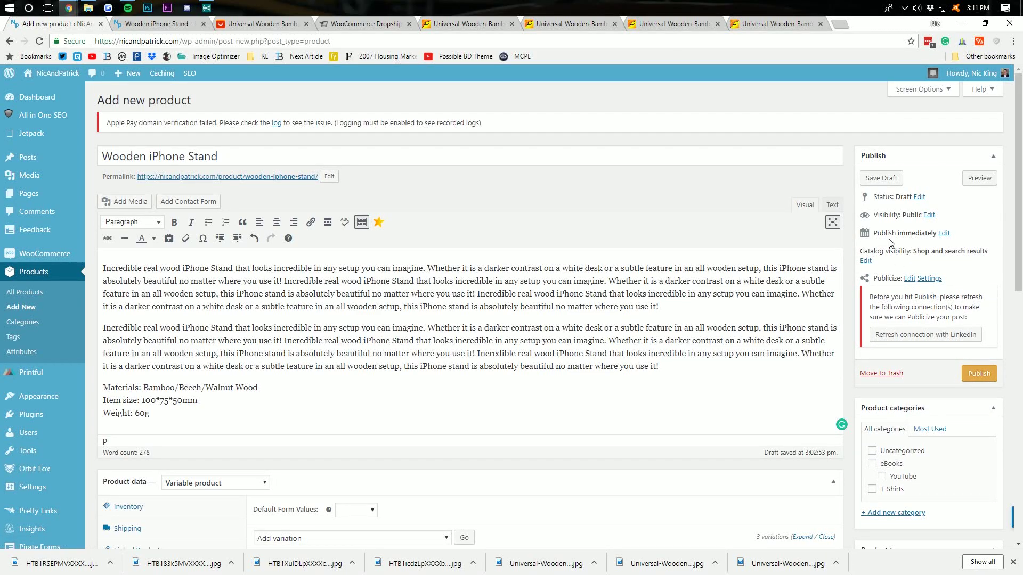
- Publish the Wooden iPhone Stand product and open its live page in a new tab
click(986, 377)
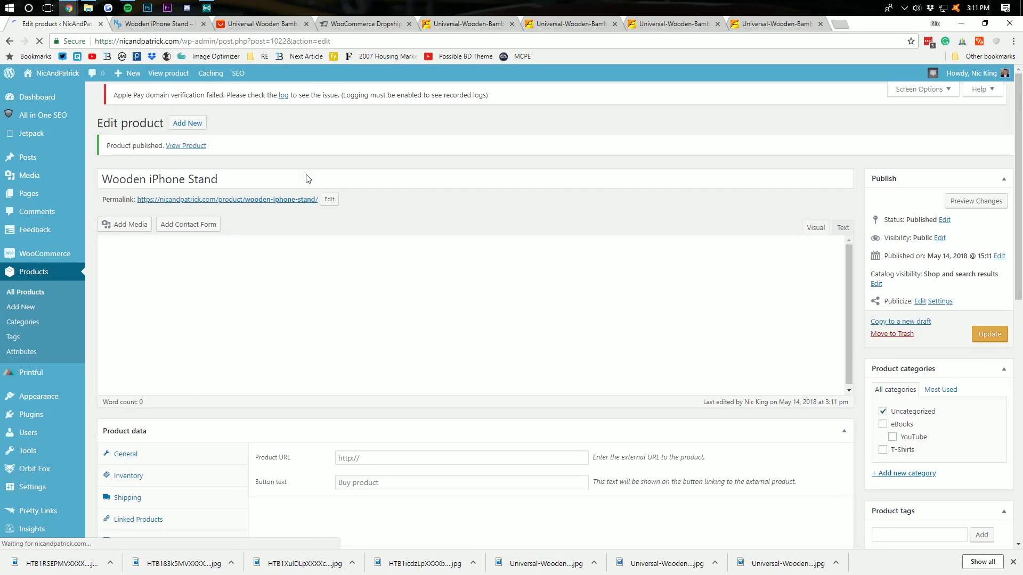
right_click(257, 205)
click(304, 212)
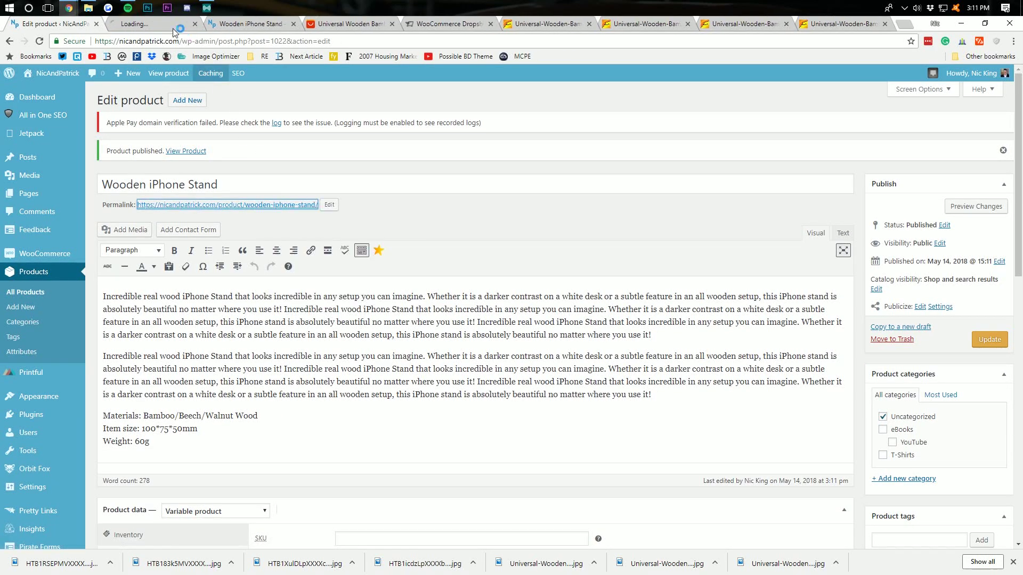
key(ctrl+Tab)
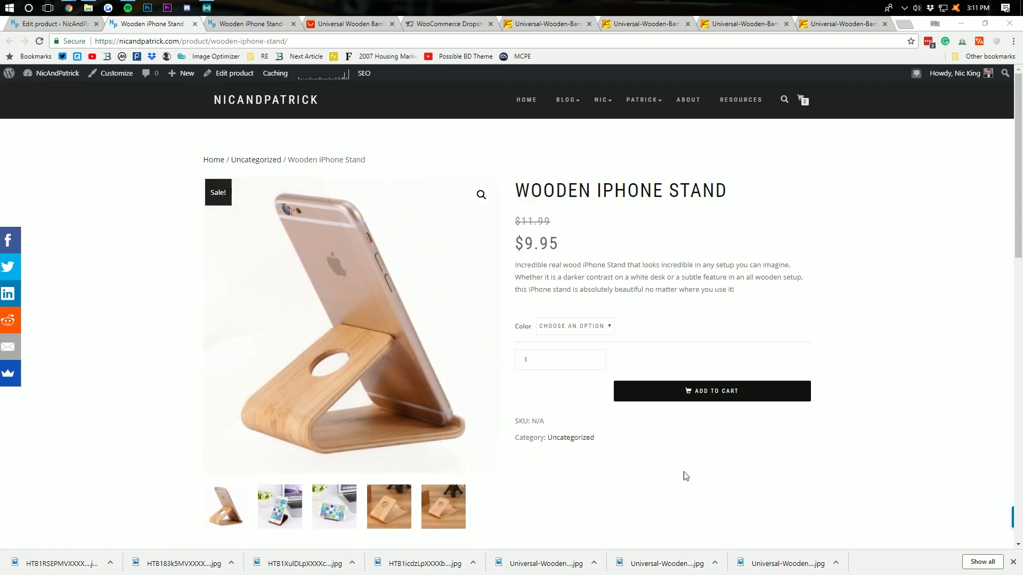
- View the gallery images on the live product page, ending with the beech stand photo
scroll(500, 496, down, 2)
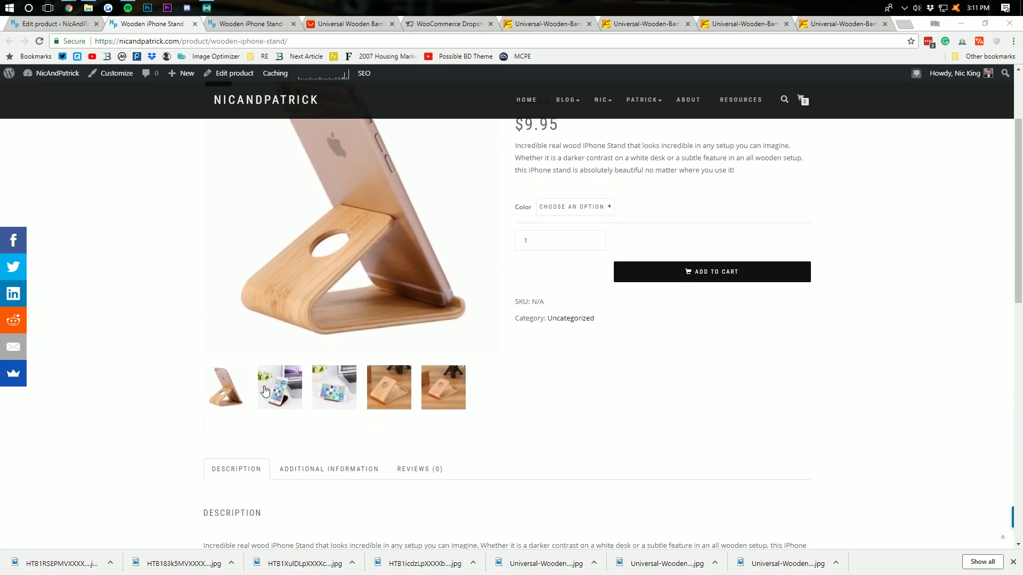
click(263, 391)
scroll(338, 405, up, 2)
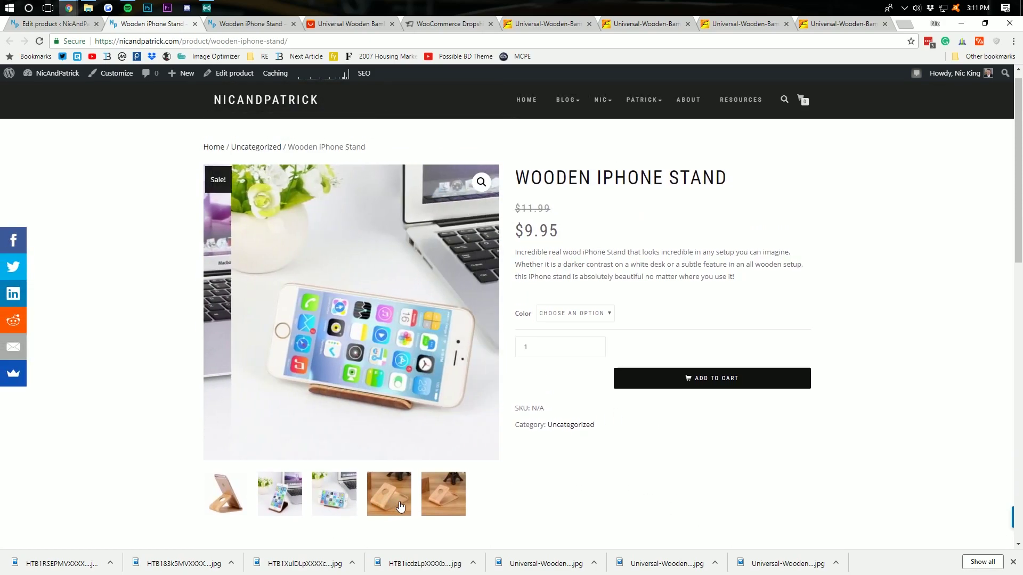
click(447, 506)
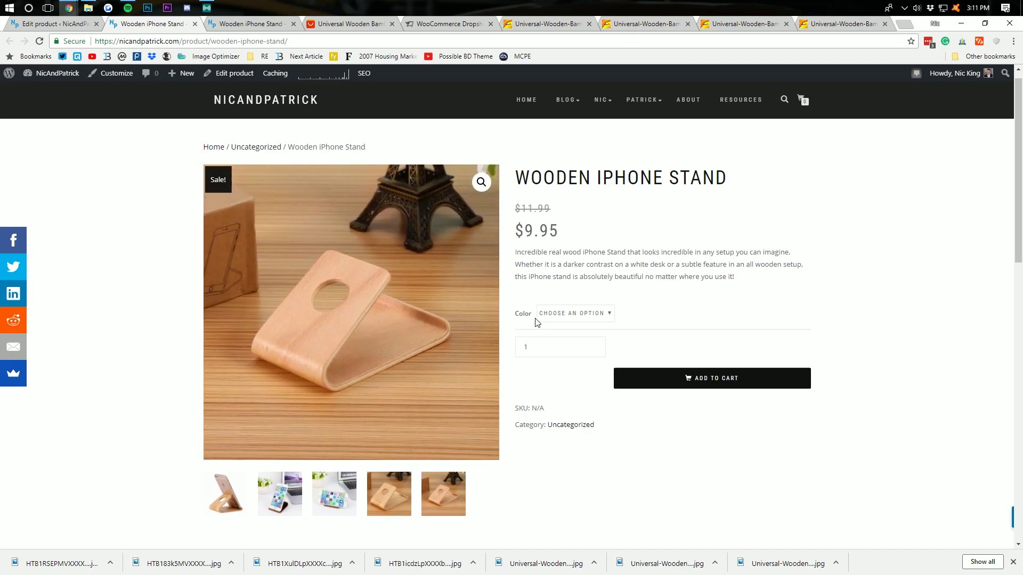
- Check the variation images on the live page by choosing the colors Walnut, Bamboo and Beech in turn
click(557, 312)
click(555, 333)
click(564, 315)
click(554, 340)
click(562, 315)
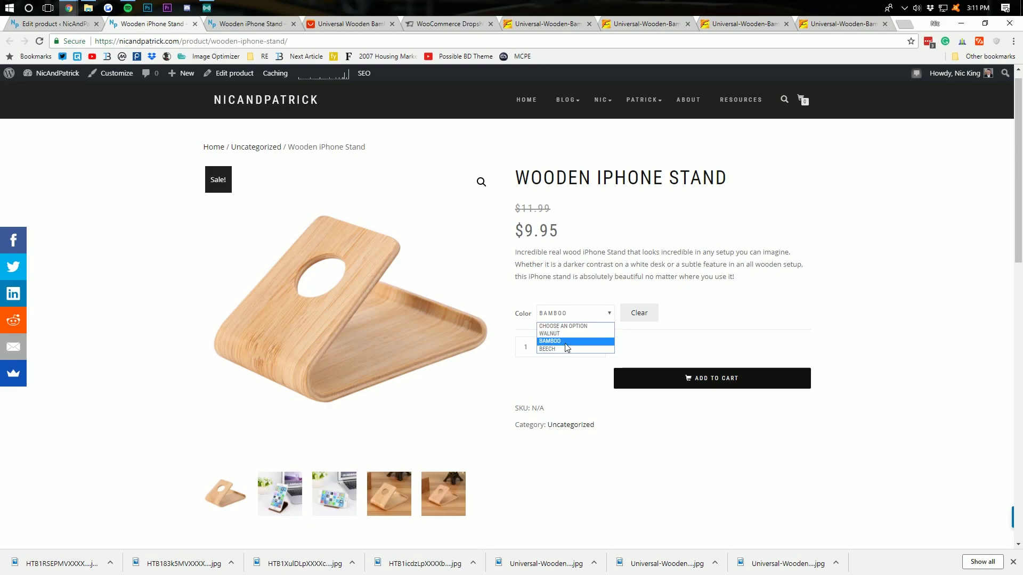
click(564, 349)
- Review the rest of the live product page, including the full description and the short description
scroll(591, 359, down, 9)
scroll(559, 294, up, 3)
scroll(445, 342, down, 5)
scroll(326, 326, up, 10)
drag(516, 265, 781, 299)
click(783, 300)
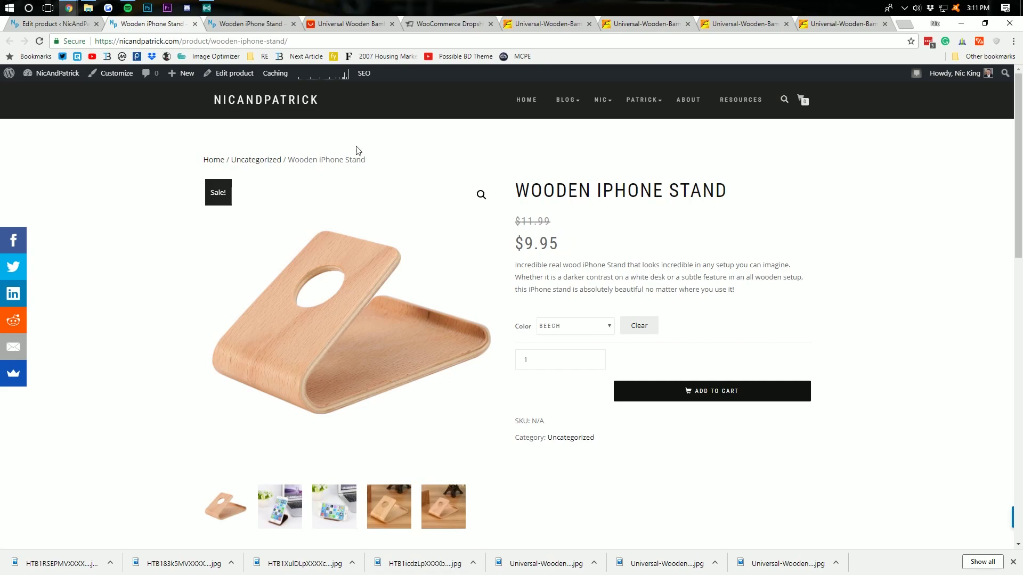
- Open the store's shop page at nicandpatrick.com/shop and look over the product listing
drag(183, 41, 291, 41)
text(shop)
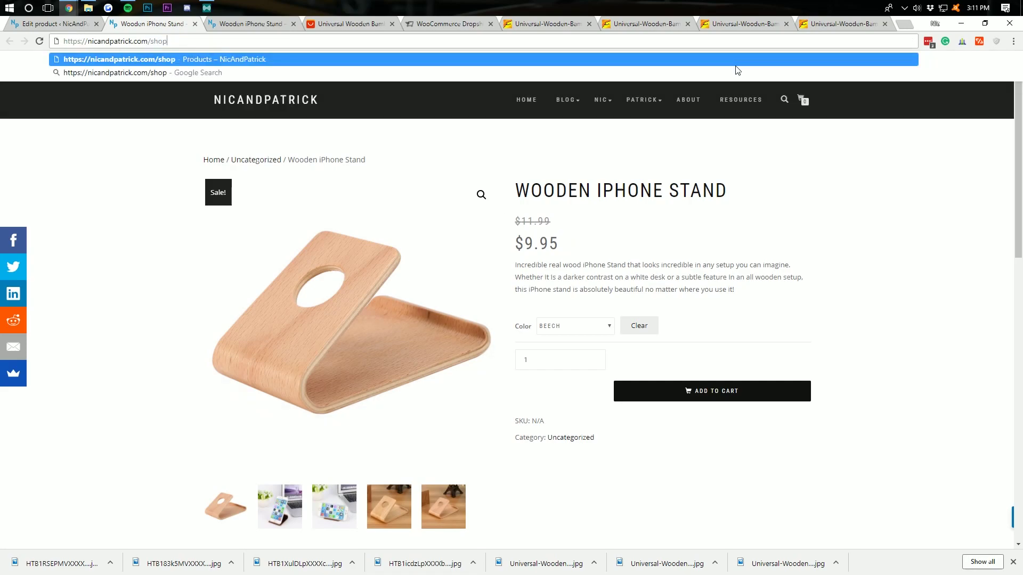
key(Return)
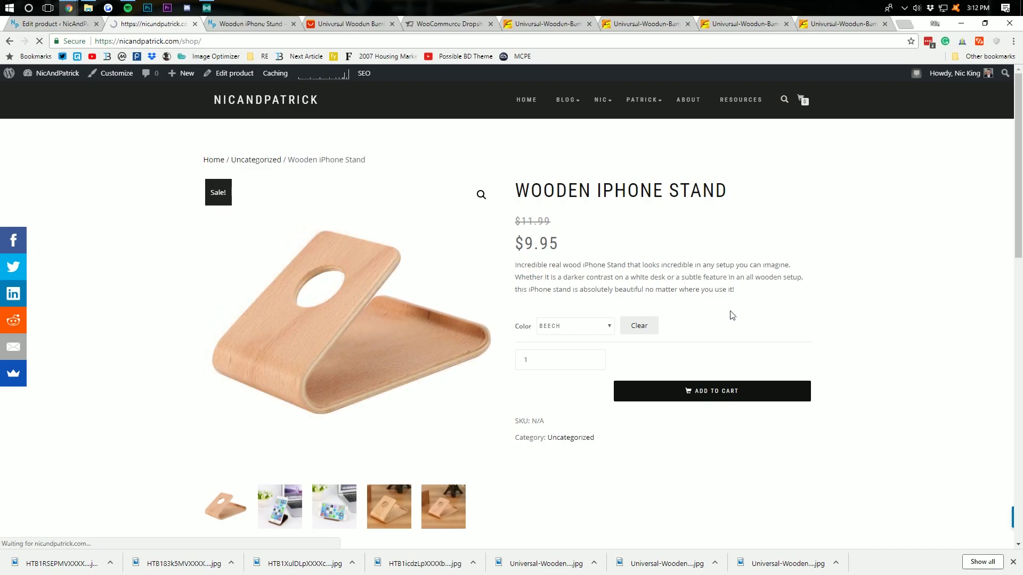
scroll(728, 331, down, 2)
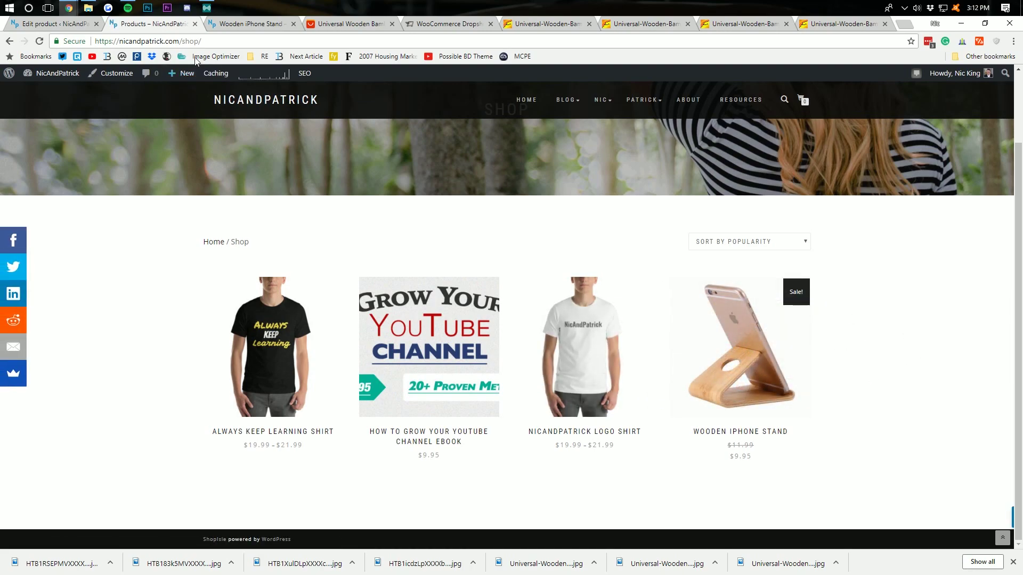
- Replace the product's Uncategorized category with a new category named iPhone Stands and update the product
click(48, 23)
scroll(831, 341, down, 8)
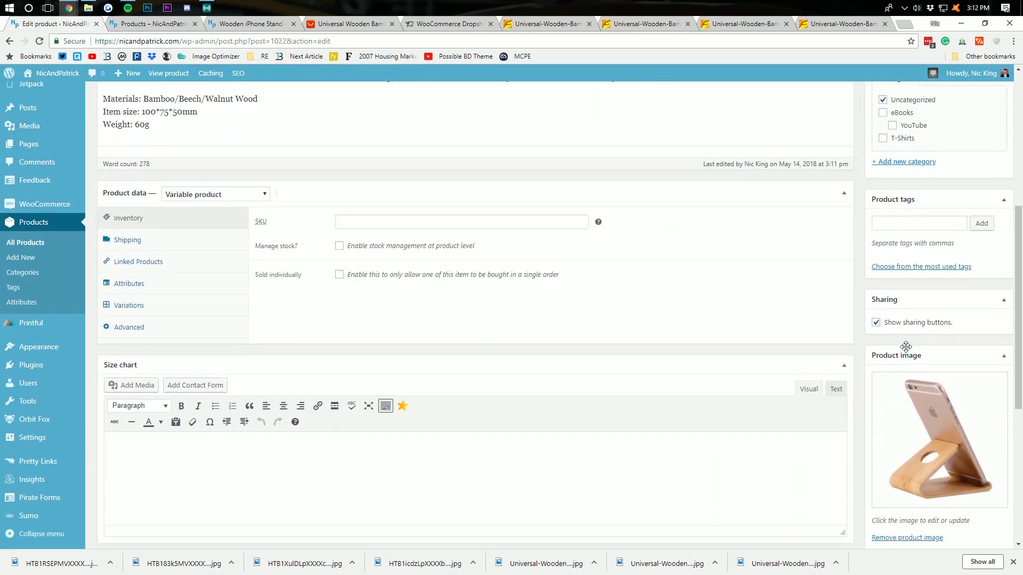
scroll(879, 320, up, 4)
click(883, 203)
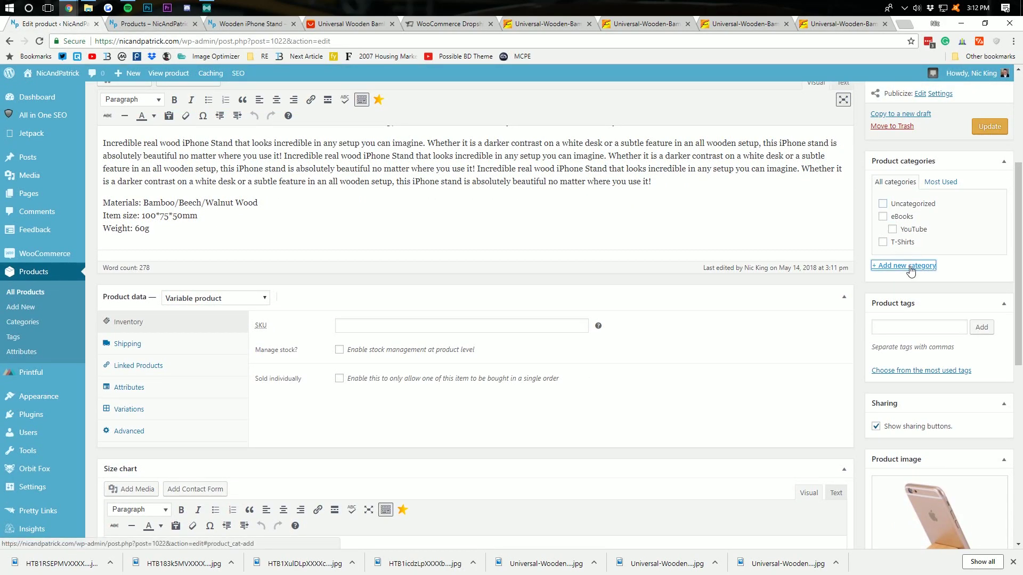
click(905, 266)
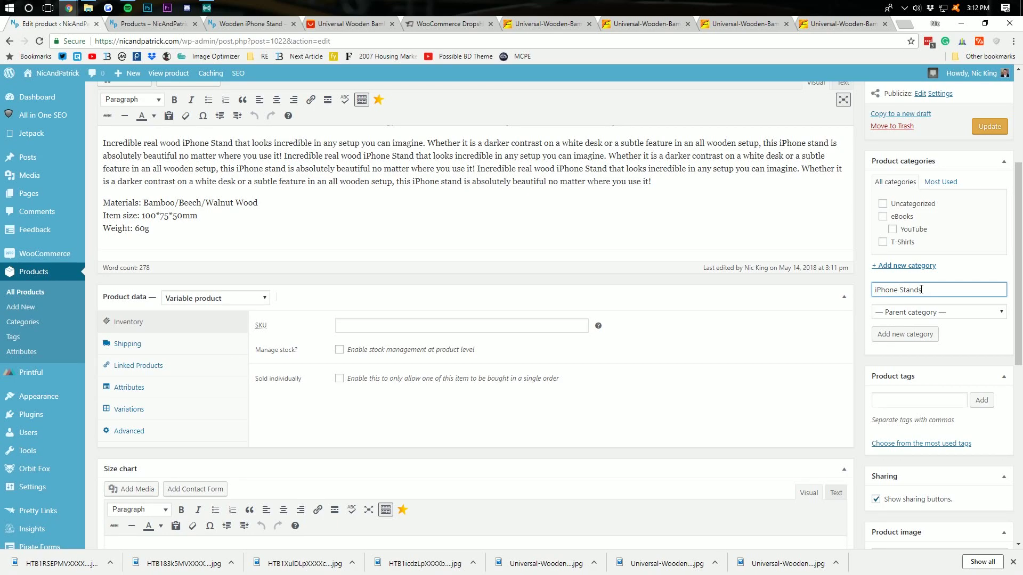
scroll(515, 267, up, 4)
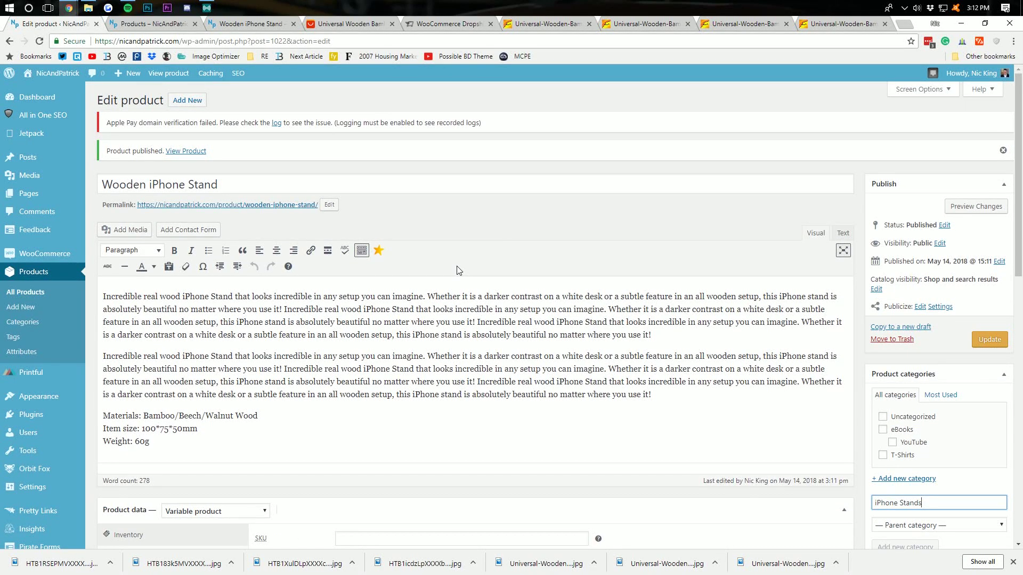
scroll(893, 420, down, 4)
scroll(900, 411, up, 4)
click(987, 344)
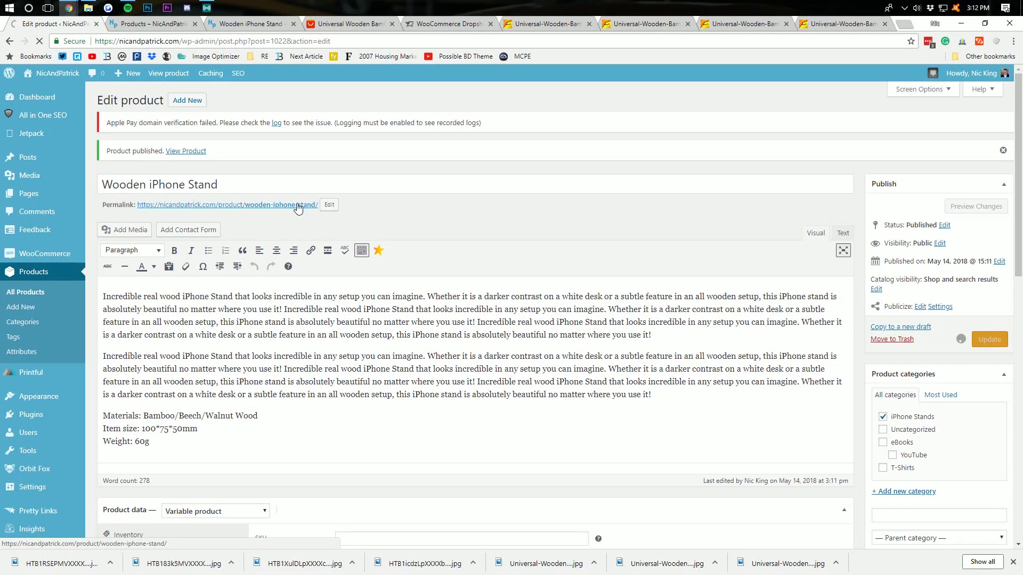
scroll(328, 175, down, 4)
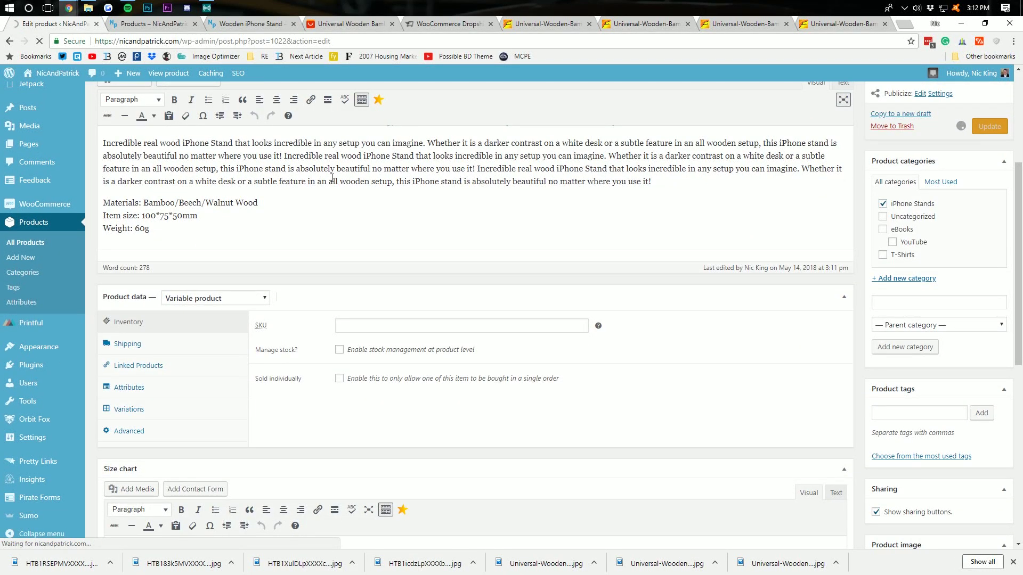
scroll(332, 178, up, 3)
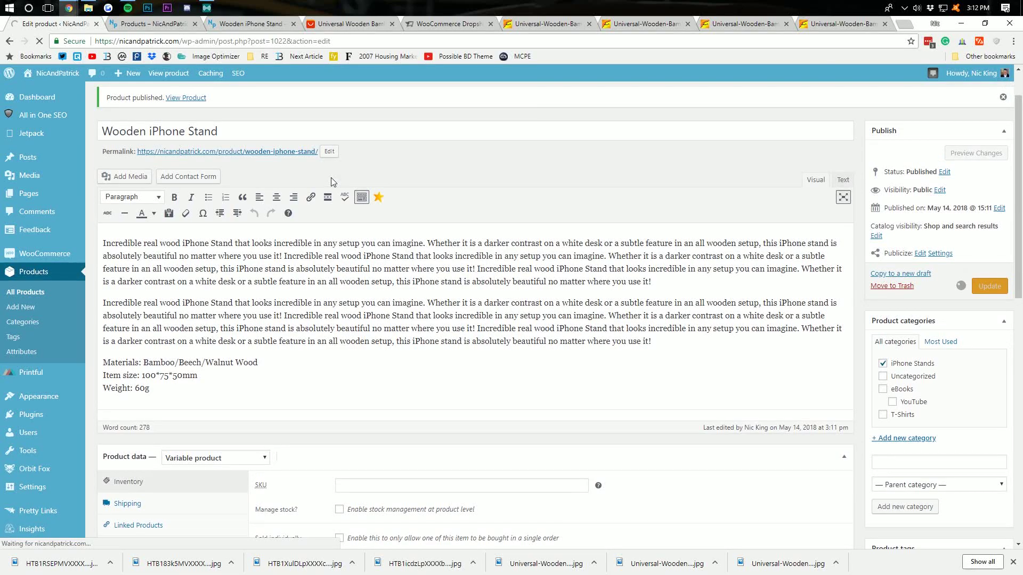
- Examine the AliExpress listing's web address and the product's SKU field as a place to keep a supplier reference
click(345, 24)
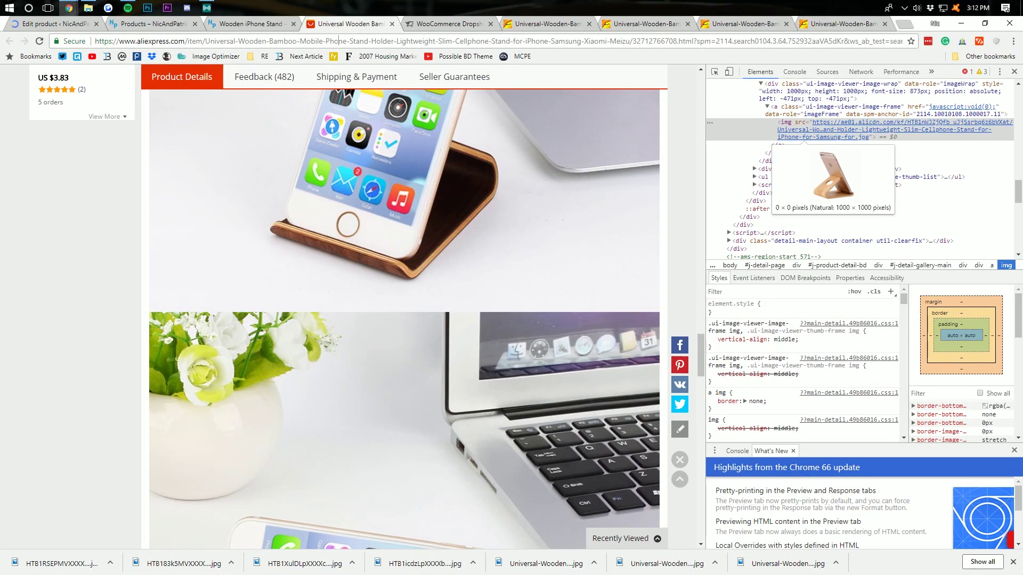
click(331, 45)
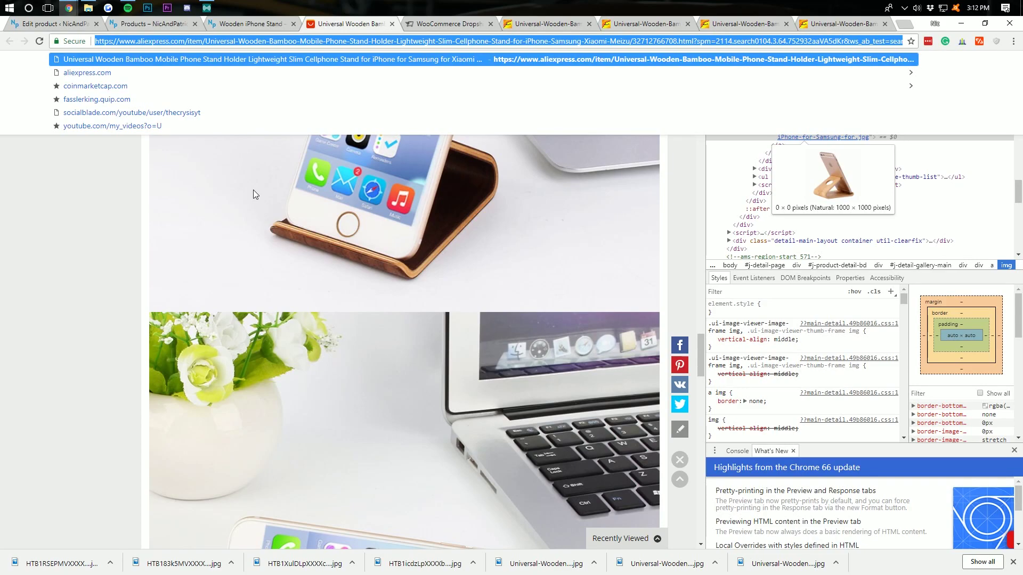
click(65, 27)
scroll(323, 296, down, 5)
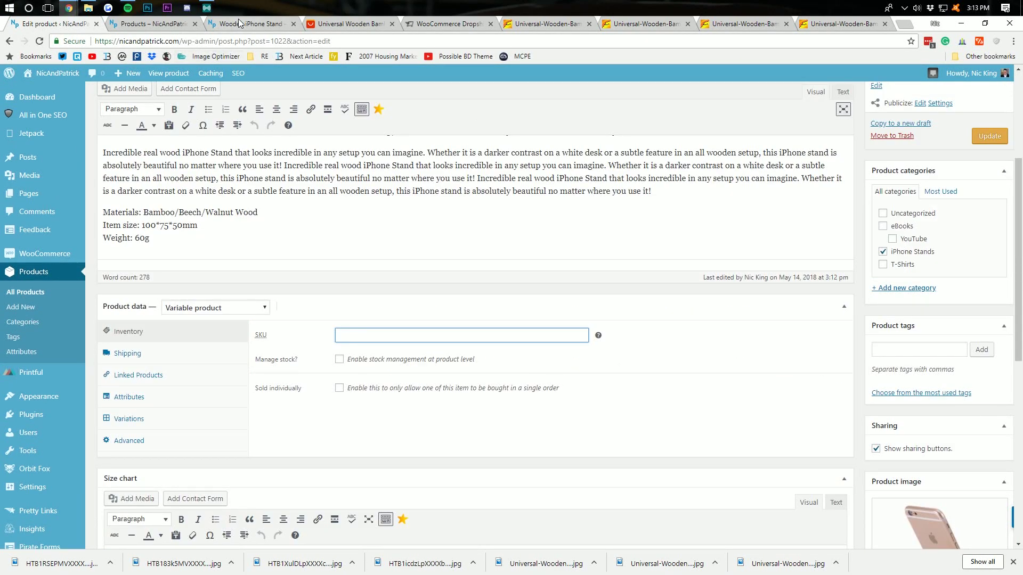
click(356, 23)
click(41, 25)
- Update the Wooden iPhone Stand product and return to the store's shop page
scroll(557, 256, up, 3)
click(1007, 340)
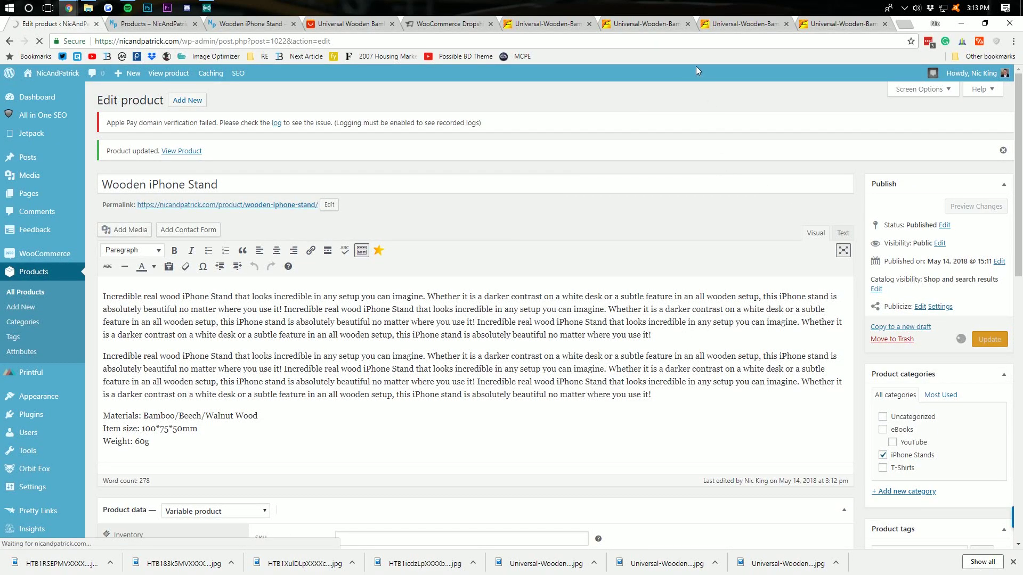
click(169, 23)
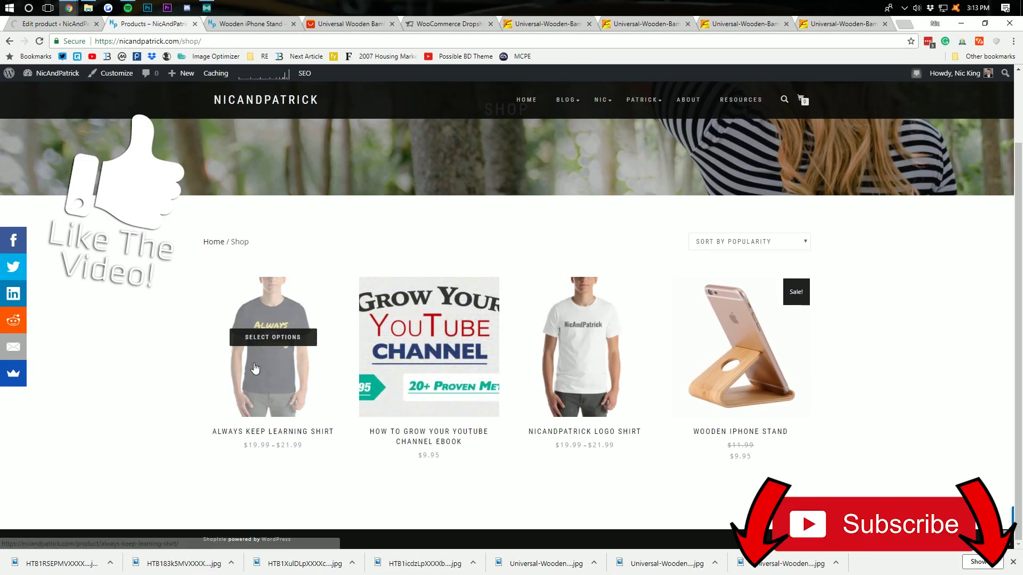